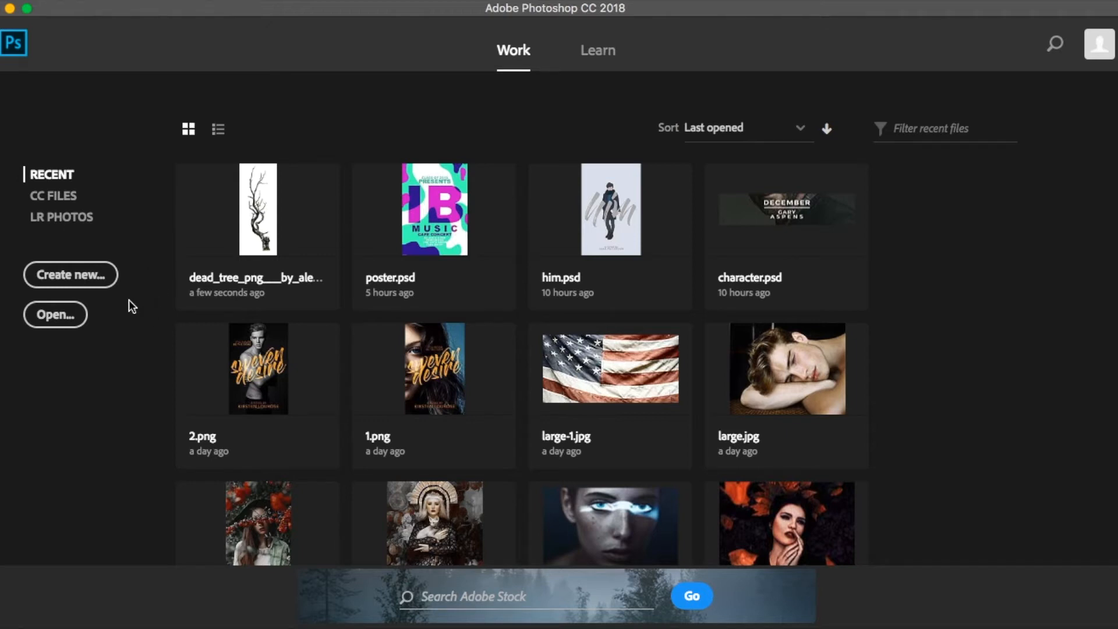
Start a new document and set its background contents to White
click(101, 282)
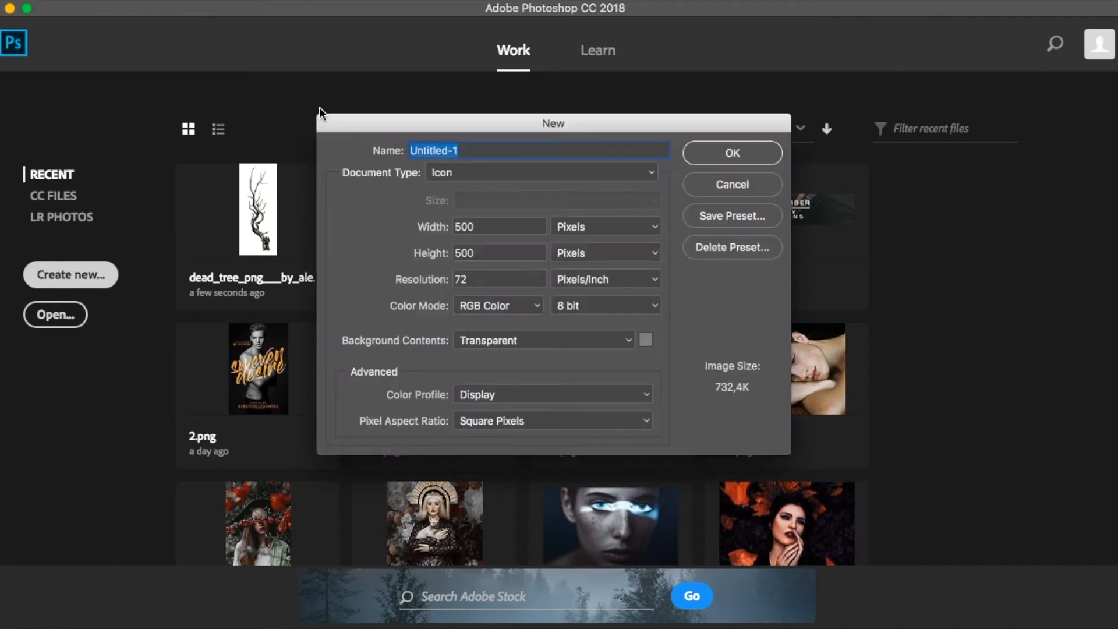
click(485, 338)
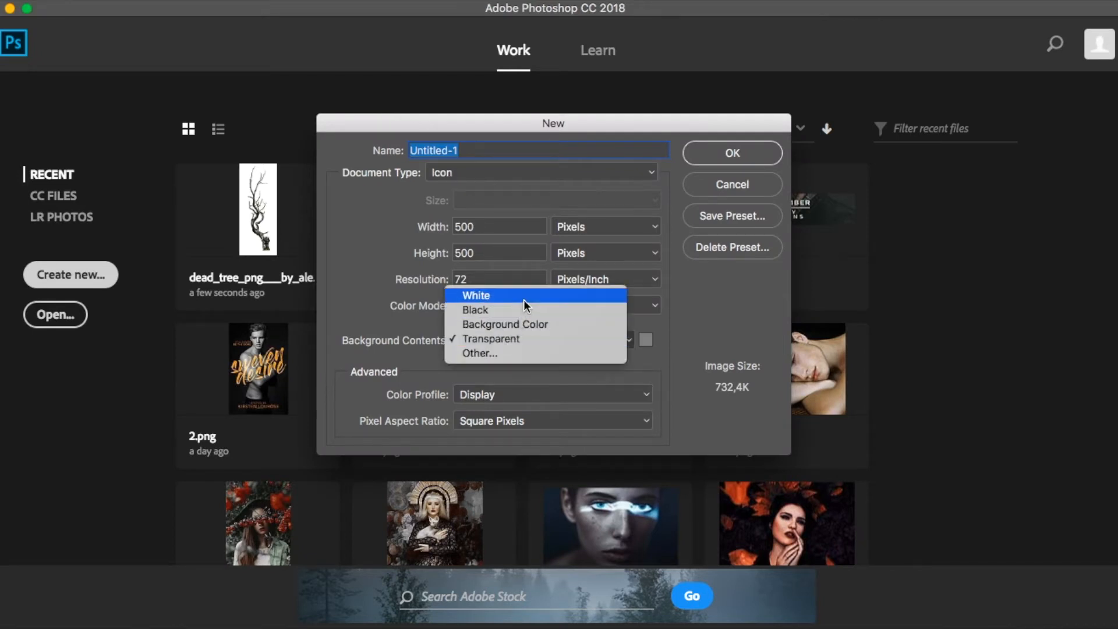
click(519, 295)
click(502, 339)
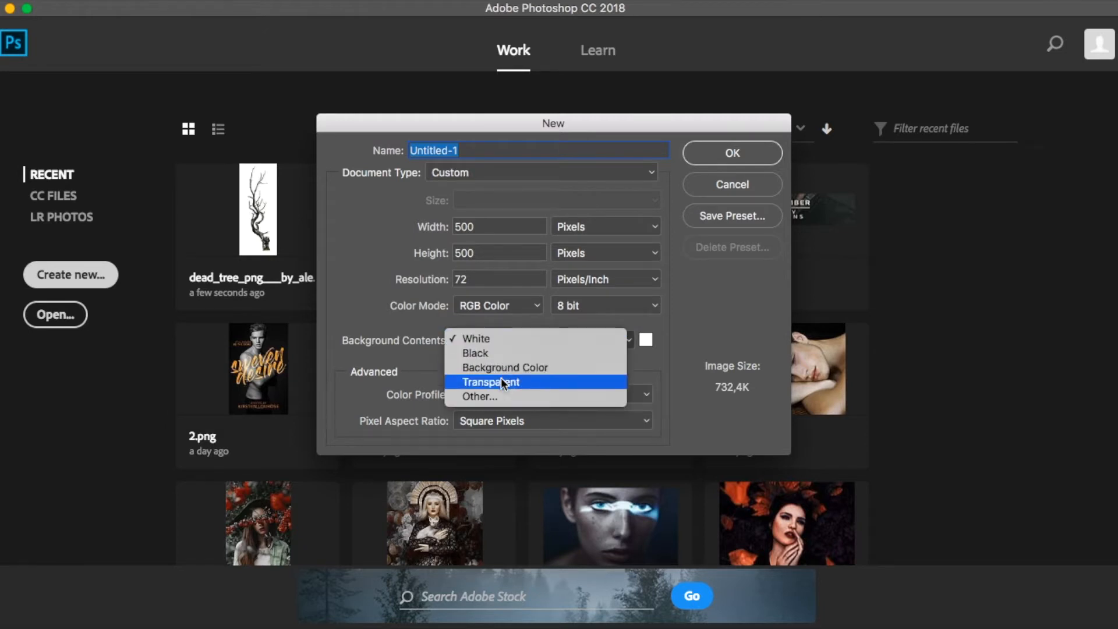
click(338, 264)
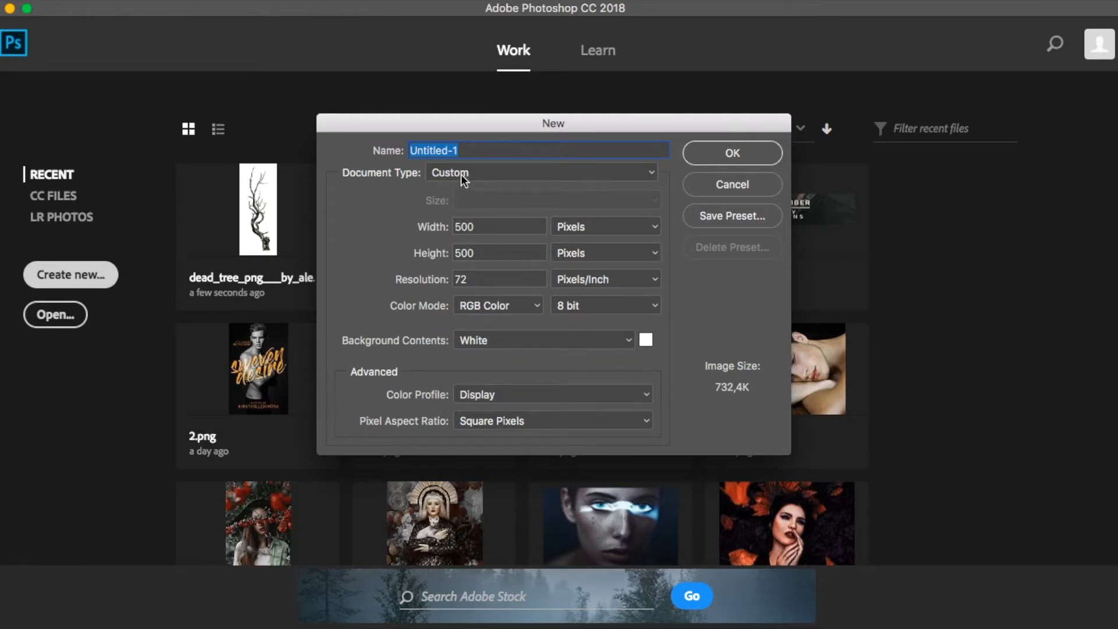
Choose the Cover document type, giving a 512 × 800 pixel canvas at 72 pixels/inch with transparent background contents
click(461, 173)
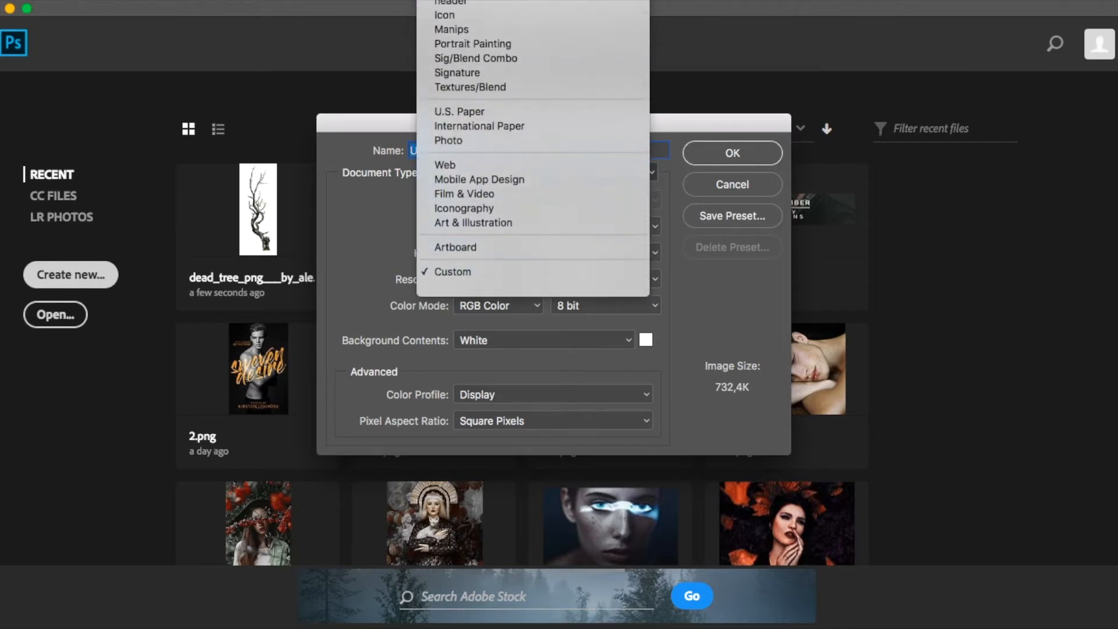
click(470, 29)
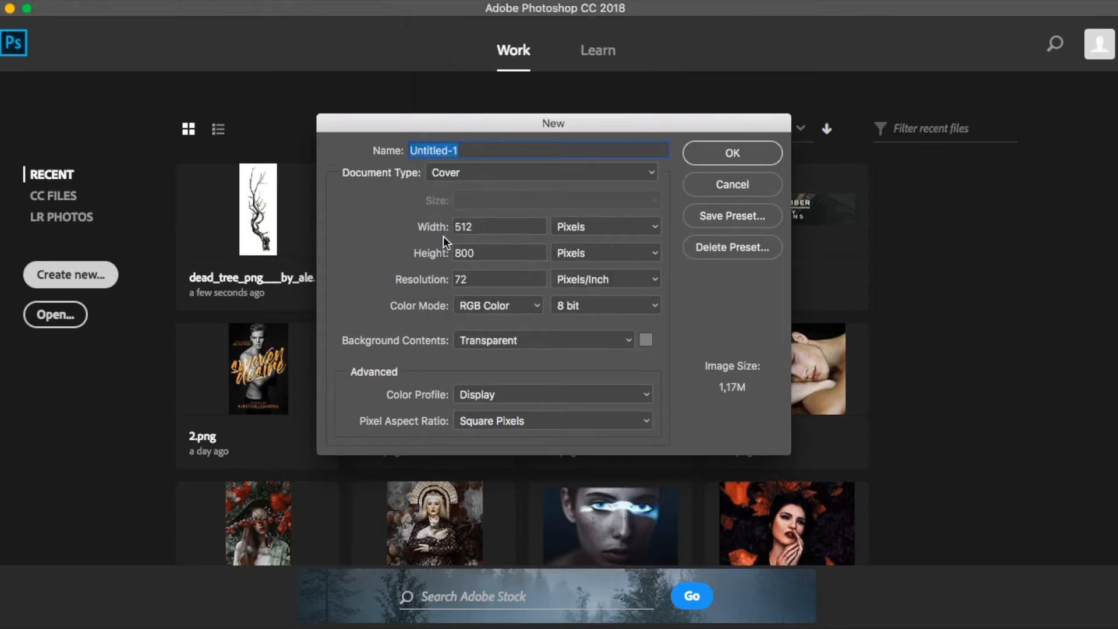
click(694, 218)
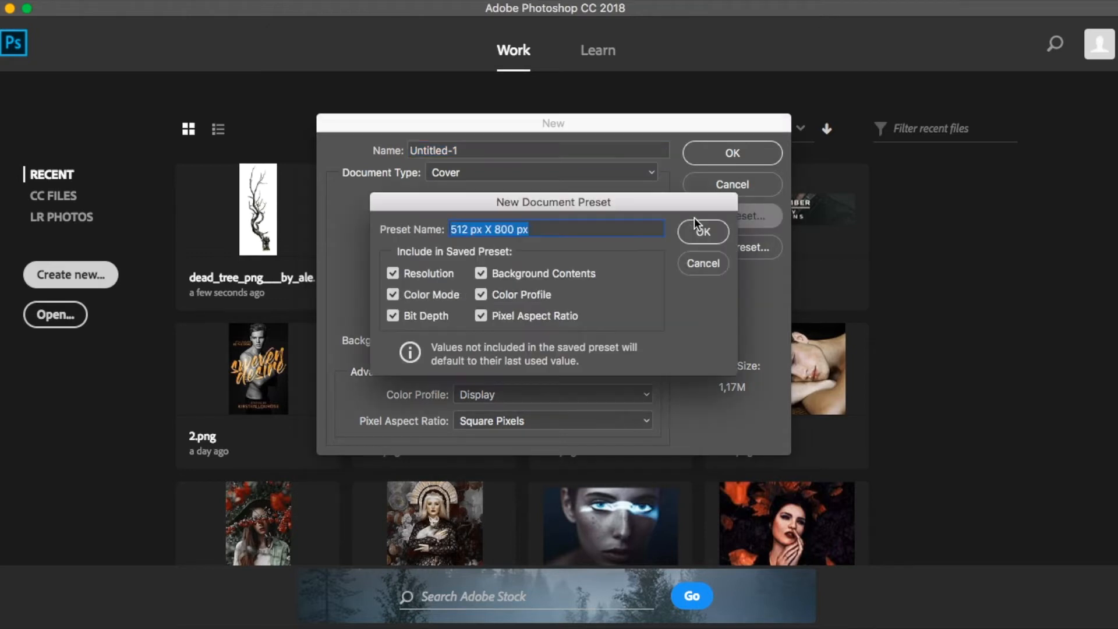
drag(631, 205, 533, 253)
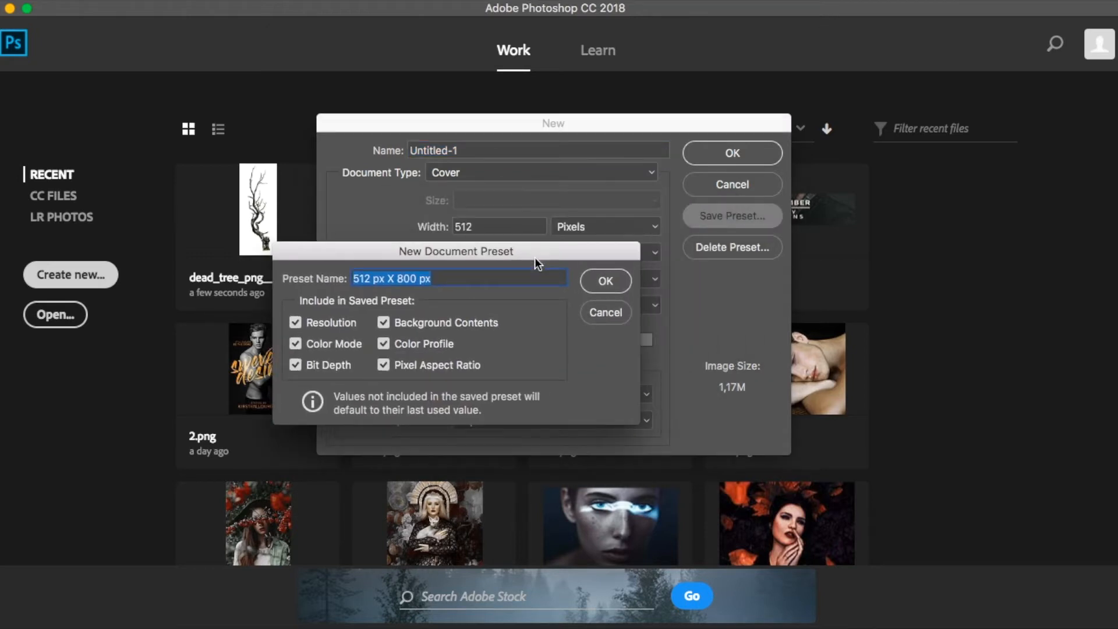
click(612, 316)
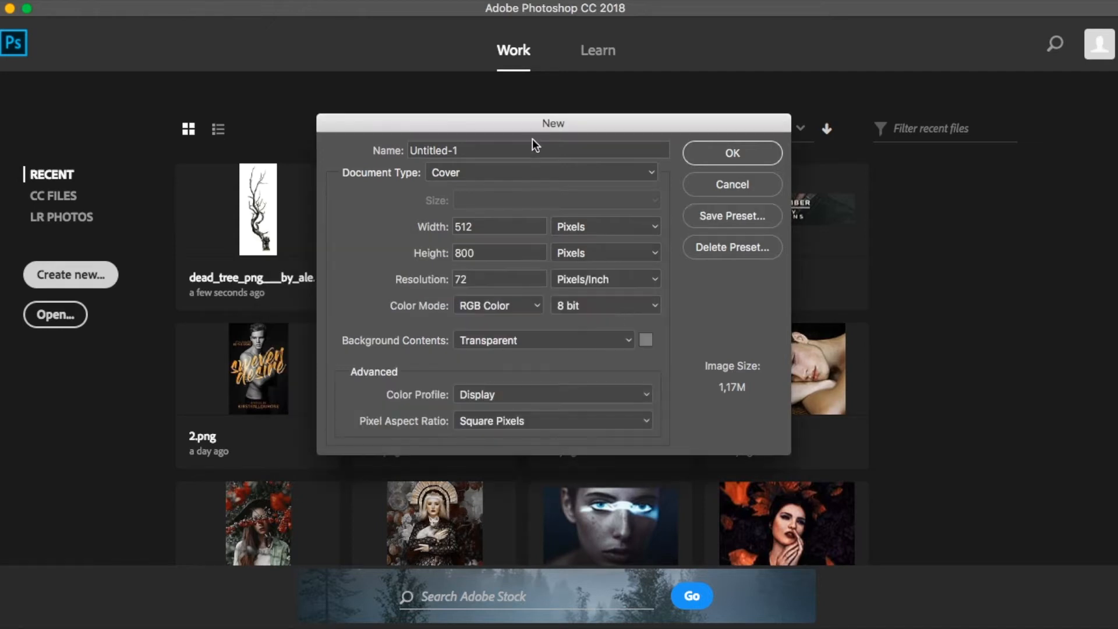
Name the new document Tutorial and create it
click(502, 148)
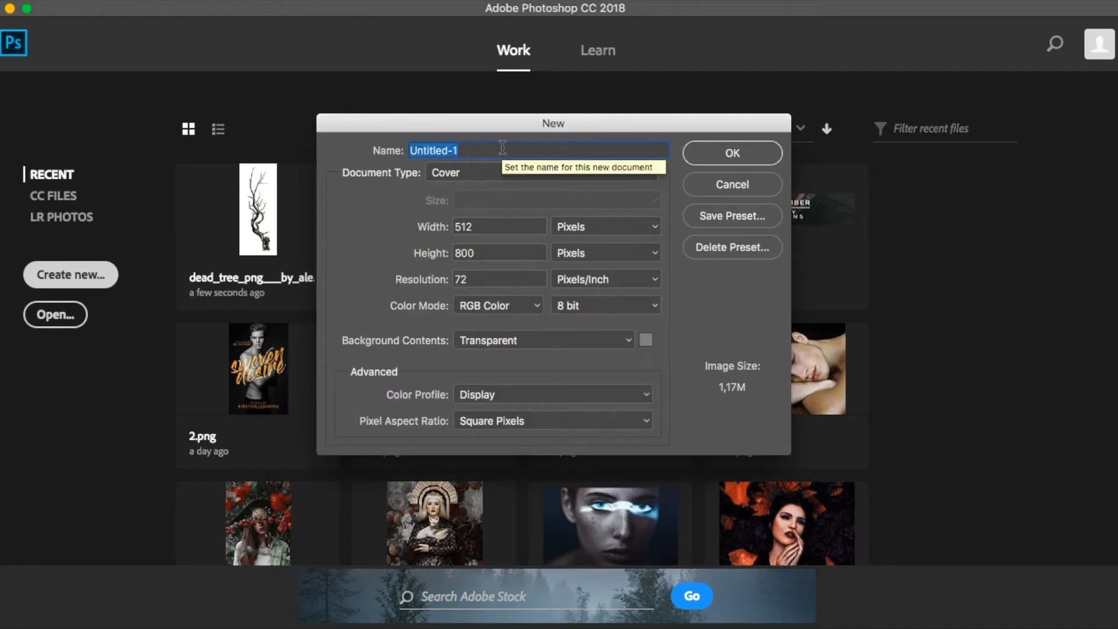
text(Tutorial)
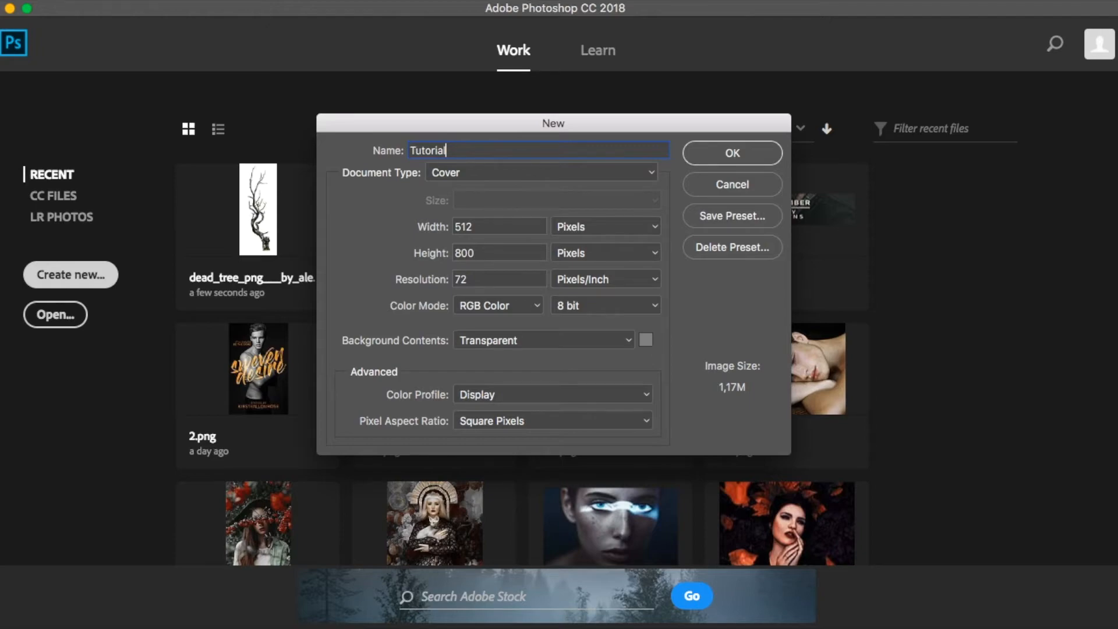
key(Return)
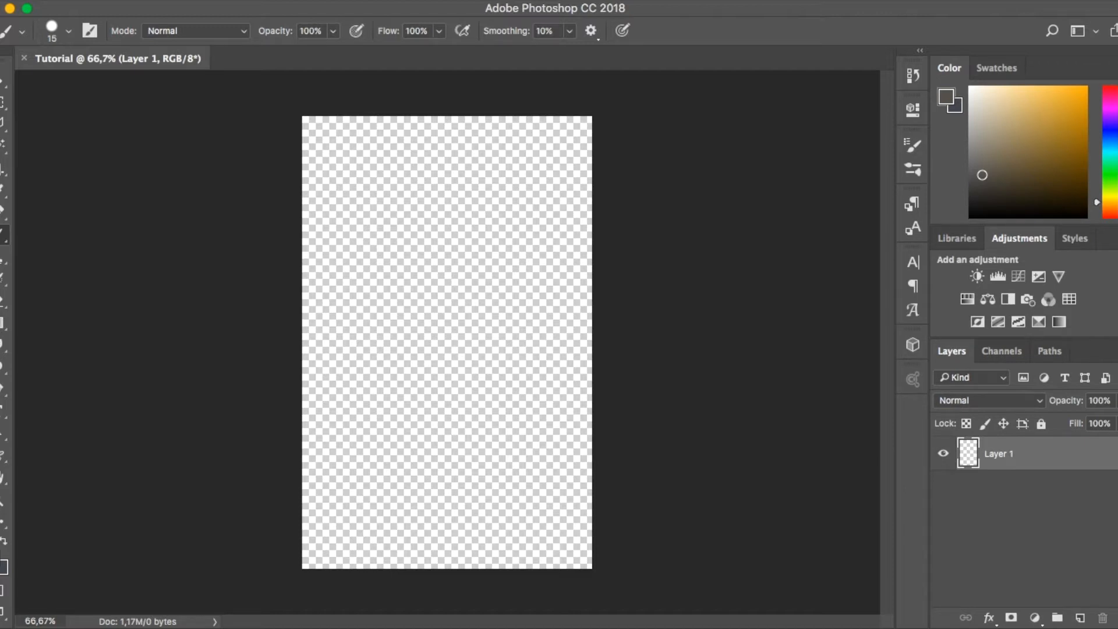
Activate the Move tool and zoom the canvas in to 600%, finishing zoomed out at 50%
key(v)
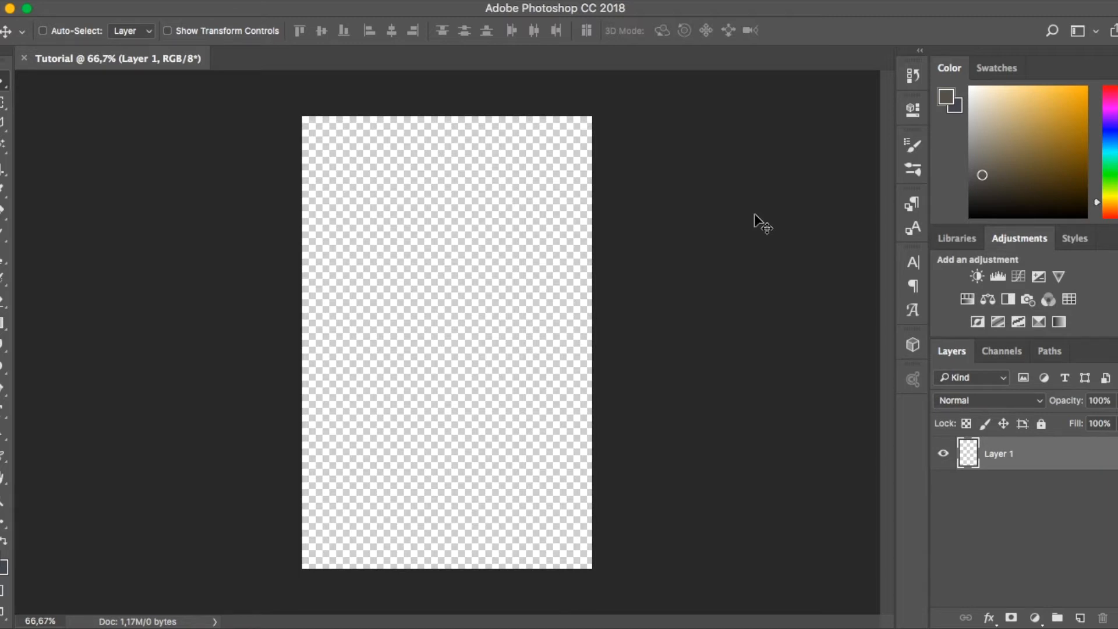
key(XF86MonBrightnessUp)
key(XF86MonBrightnessUp)
key(XF86MonBrightnessUp)
key(XF86MonBrightnessUp)
key(super+plus)
key(super+plus)
key(super+plus)
key(super+plus)
key(super+plus)
key(super+plus)
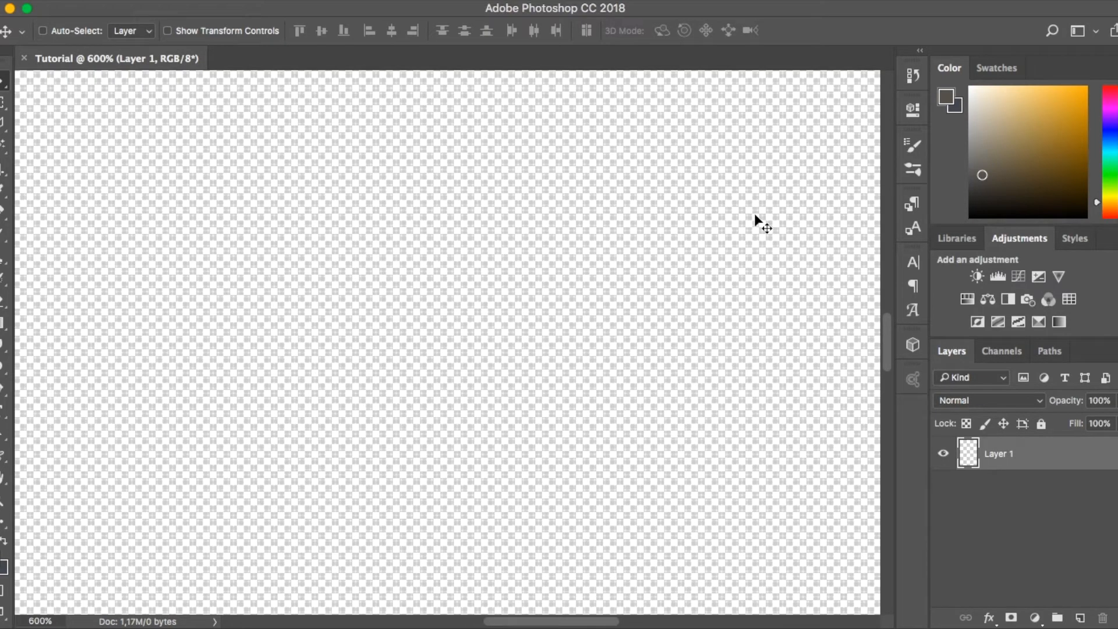
key(super+minus)
key(super+minus)
key(super+minus)
key(super+minus)
key(super+minus)
key(super+minus)
key(super+minus)
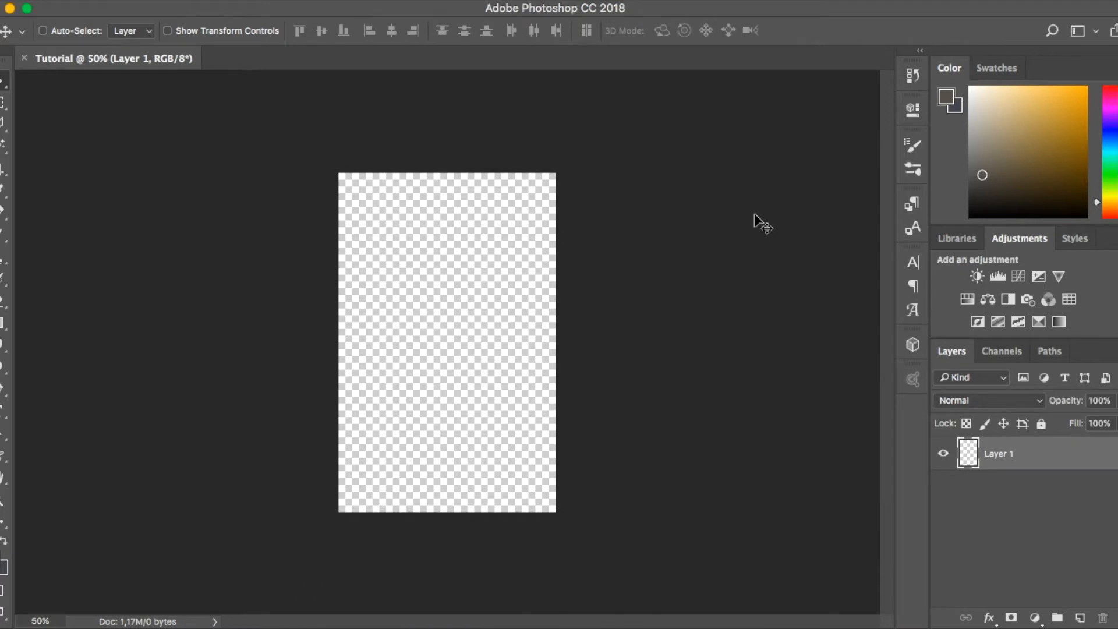
Pick a yellow-orange foreground colour and swap it back and forth with the dark grey background colour, leaving yellow-orange in the foreground
key(F1)
mouse_move(1048, 138)
mouse_down()
mouse_move(1043, 92)
mouse_move(1051, 125)
mouse_move(1051, 100)
mouse_up()
key(x)
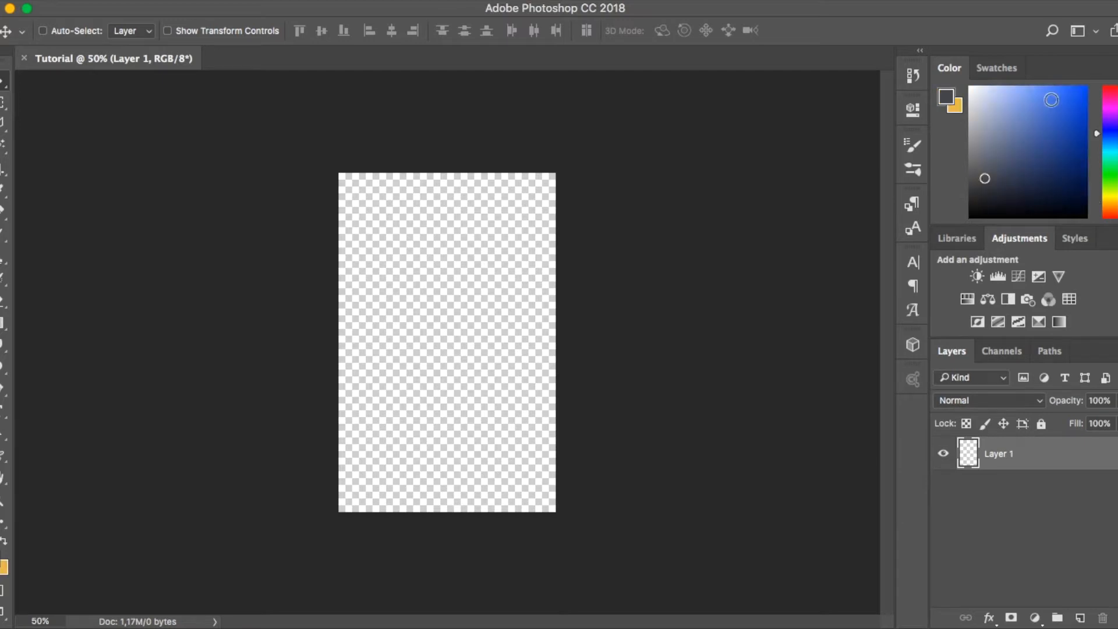
key(x)
key(x)
key(x)
key(x)
key(x)
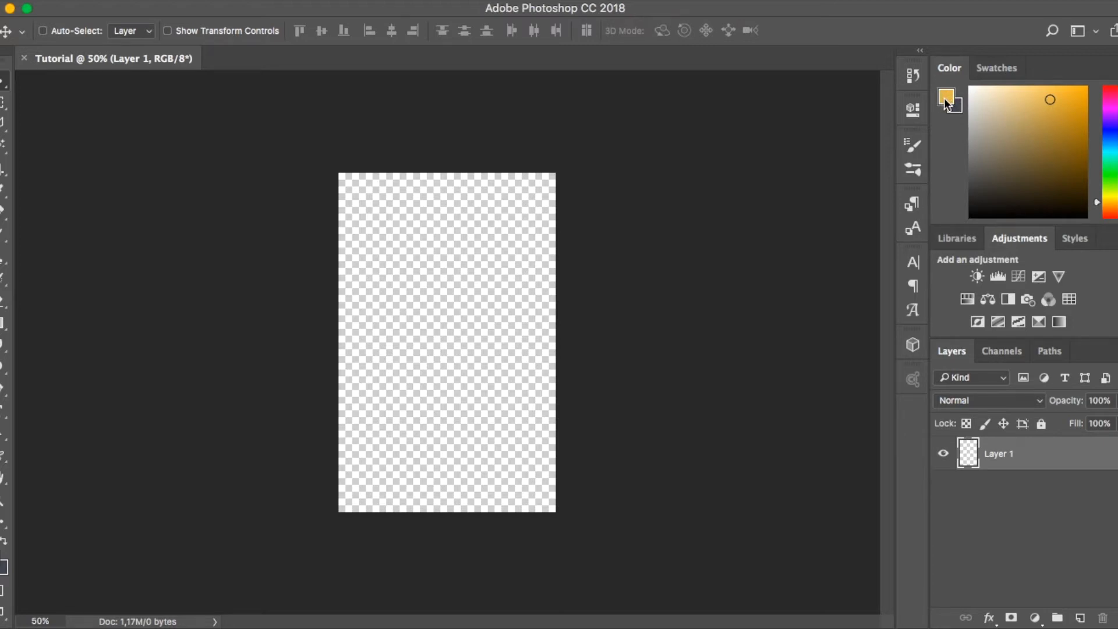
Brush a freehand test stroke across the canvas in the yellow-orange foreground colour and undo it
key(b)
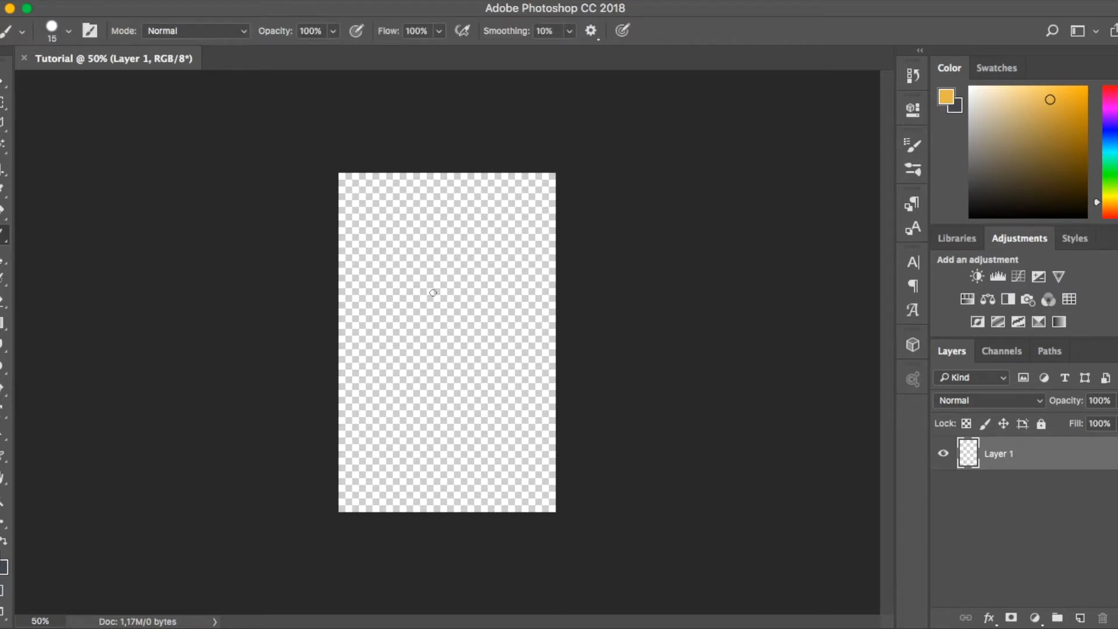
mouse_move(500, 242)
mouse_down()
mouse_move(588, 330)
mouse_move(176, 264)
mouse_move(378, 351)
mouse_move(761, 574)
mouse_up()
key(ctrl+z)
Make dark grey the foreground colour, scribble test brush strokes over the canvas, and undo them
click(959, 106)
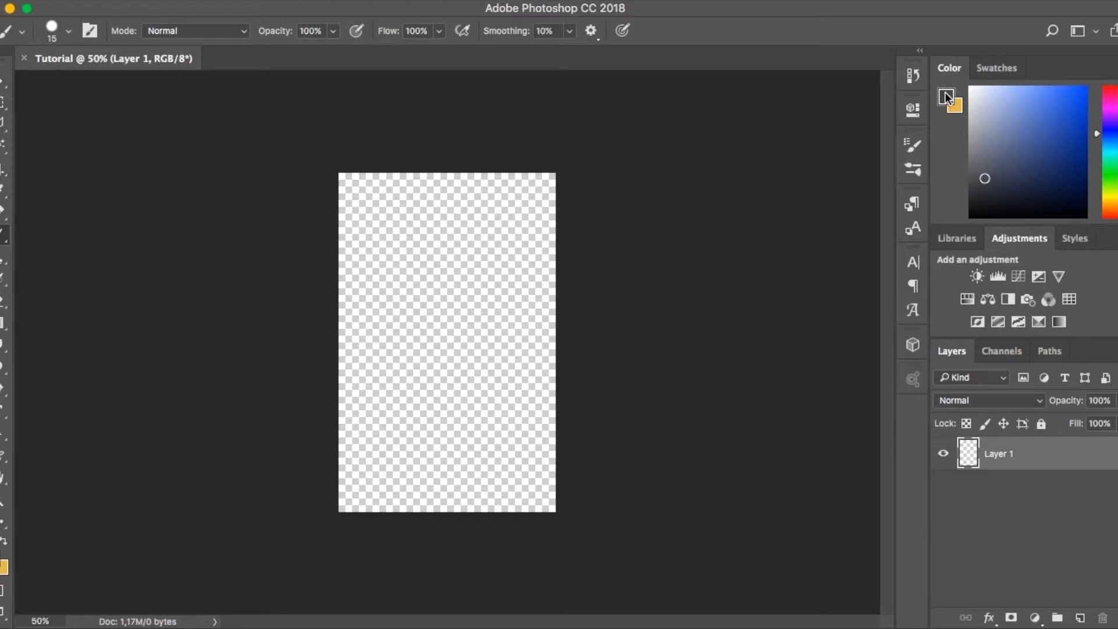
mouse_move(413, 341)
mouse_down()
mouse_move(457, 340)
mouse_move(520, 296)
mouse_move(402, 199)
mouse_move(513, 205)
mouse_up()
mouse_move(443, 245)
mouse_down()
mouse_move(540, 413)
mouse_move(418, 297)
mouse_move(544, 367)
mouse_up()
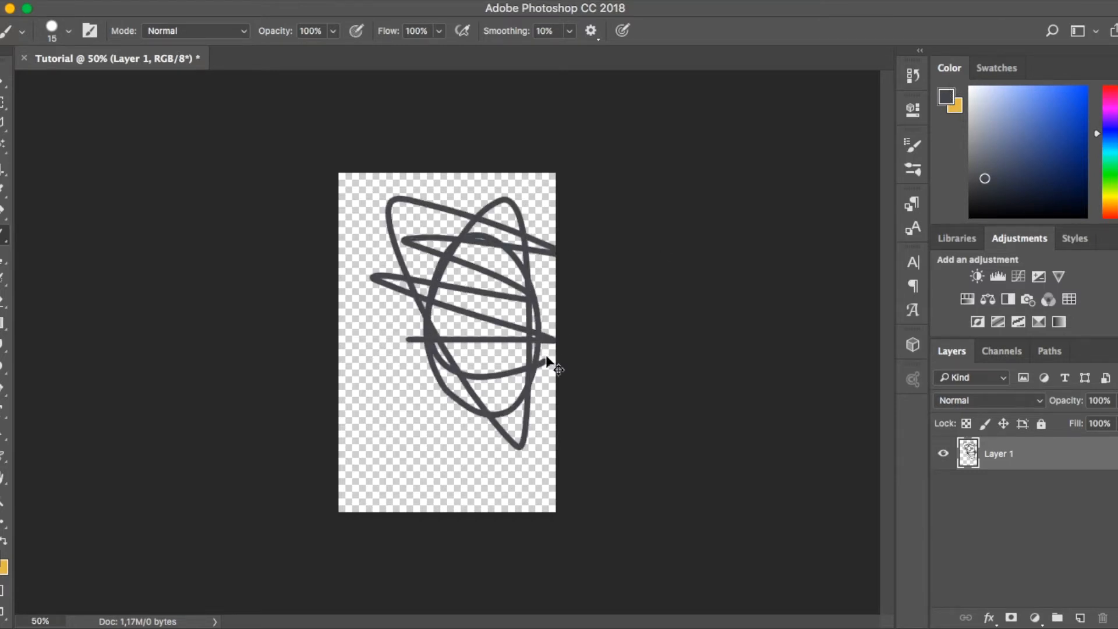
key(super+z)
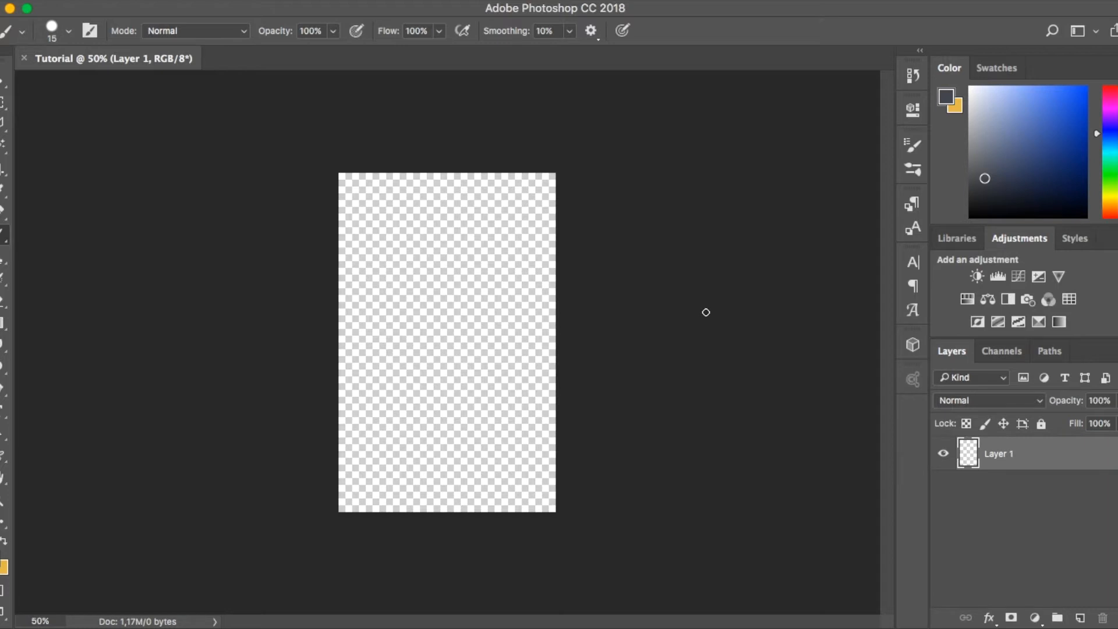
Fill Layer 1 with the yellow-orange background colour and return to the Move tool
key(super+BackSpace)
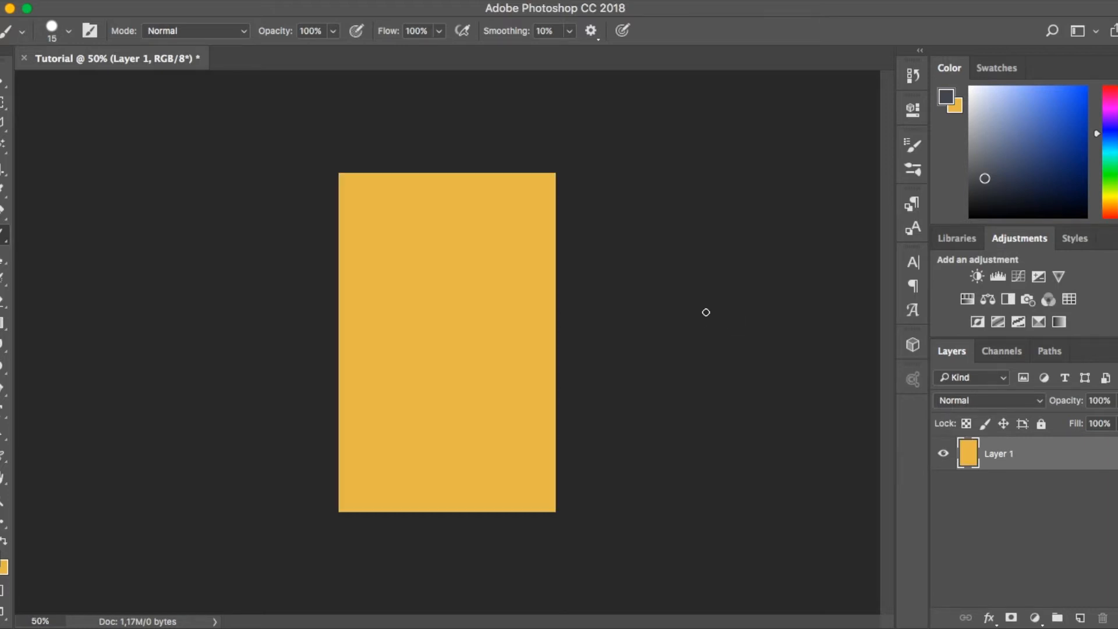
key(v)
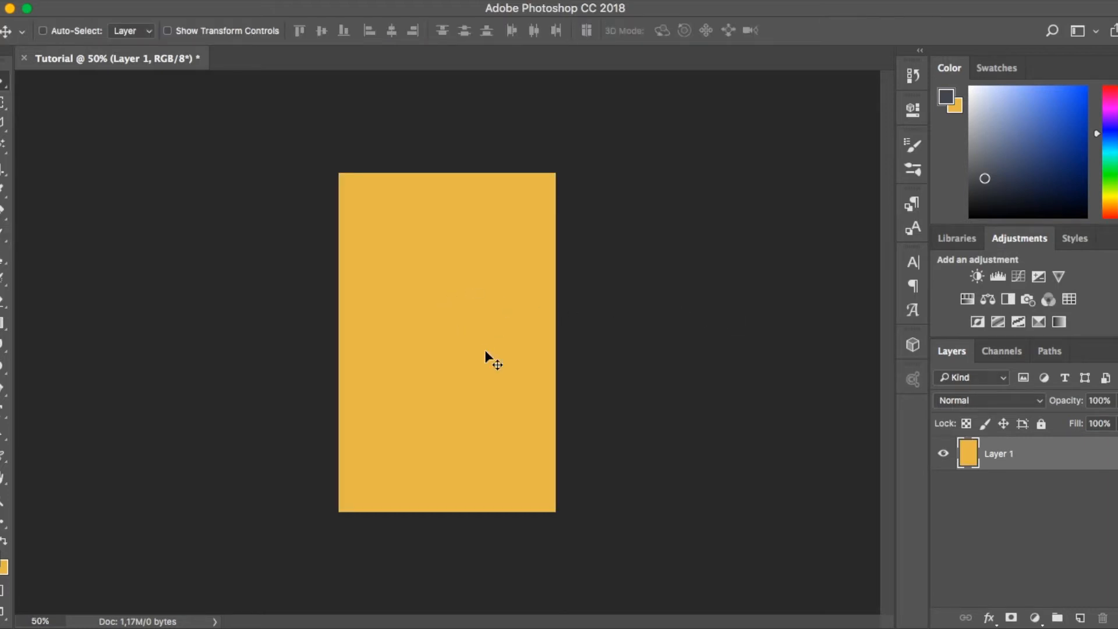
Swap the colours to refill Layer 1 with dark grey, and swap again to refill it with yellow-orange
key(x)
key(super+BackSpace)
key(x)
key(super+BackSpace)
Check the dark grey background colour in the Color Picker, and swap the foreground and background colours
click(5, 570)
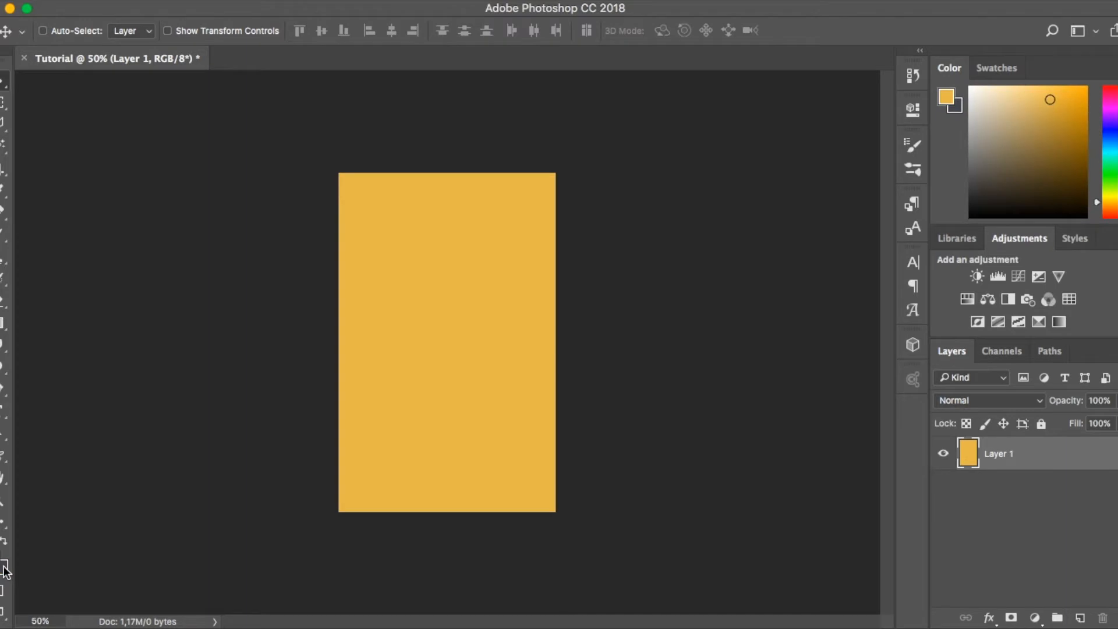
click(5, 569)
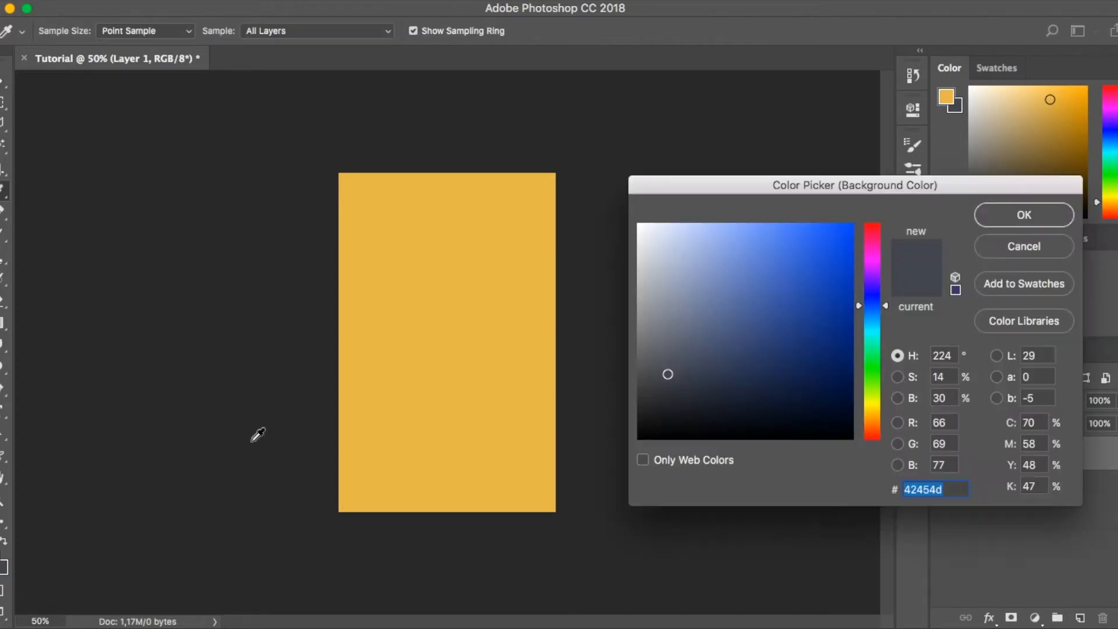
key(Return)
key(x)
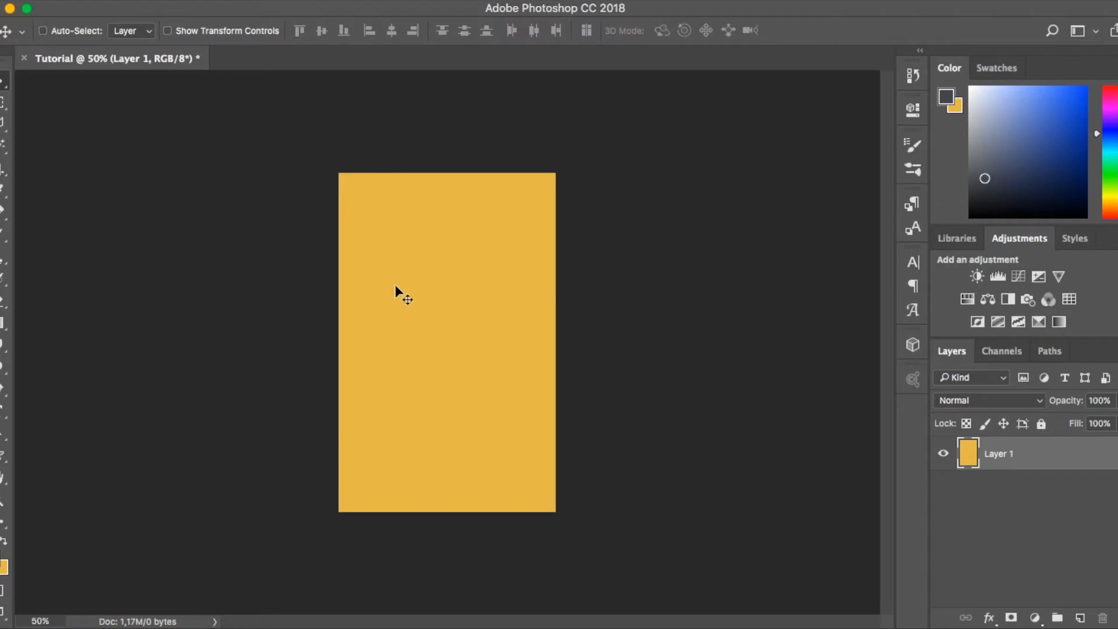
key(b)
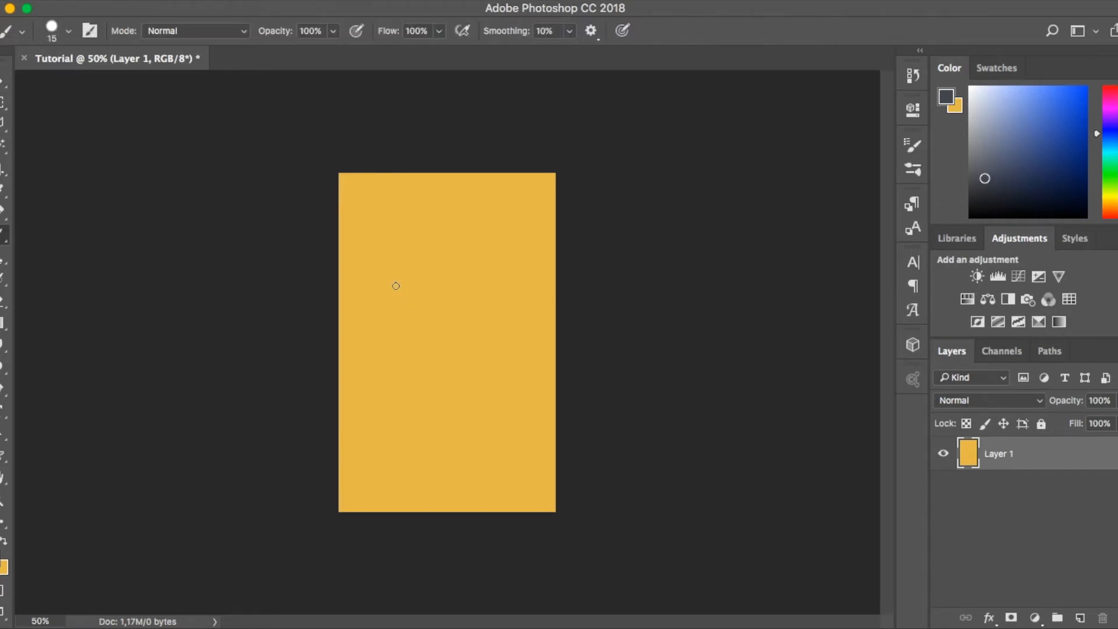
key(v)
key(l)
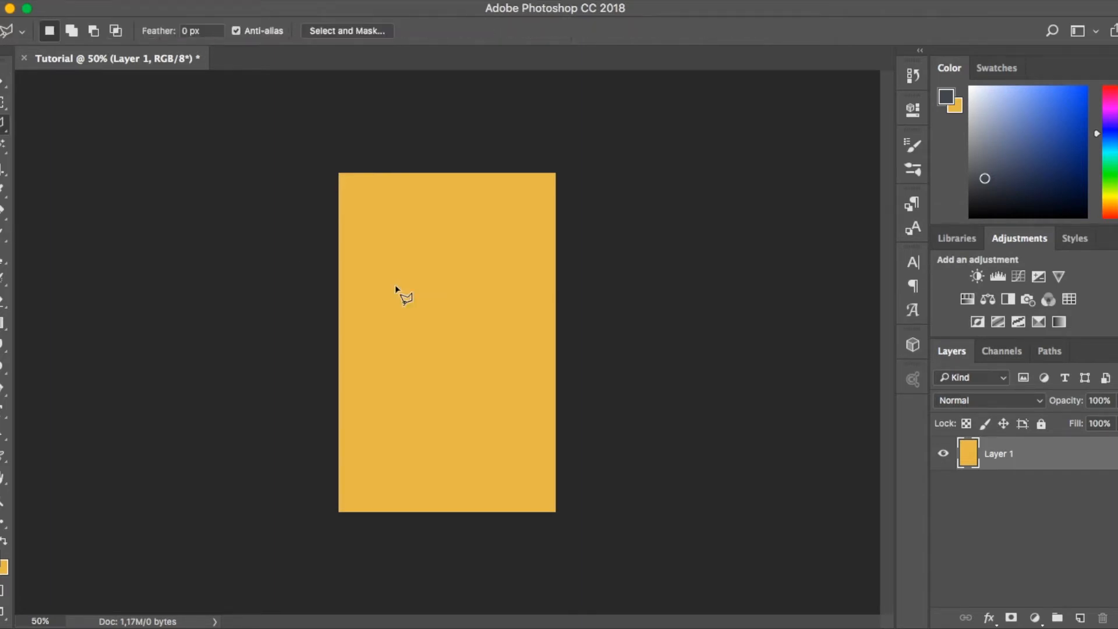
key(v)
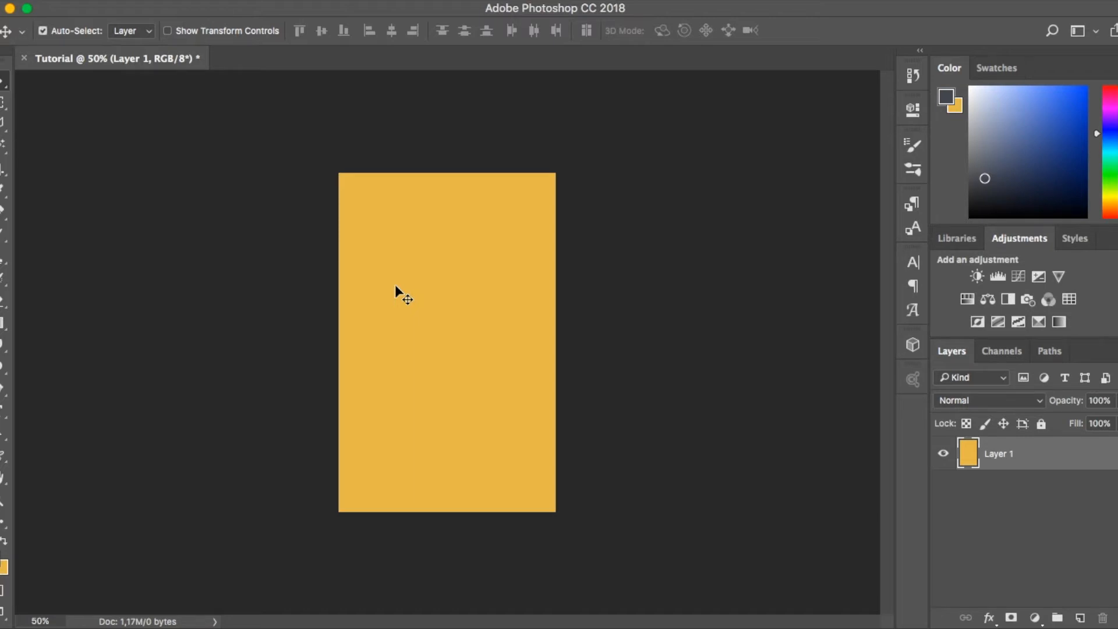
Create a new layer above Layer 1 with a red colour label
key(super+shift+n)
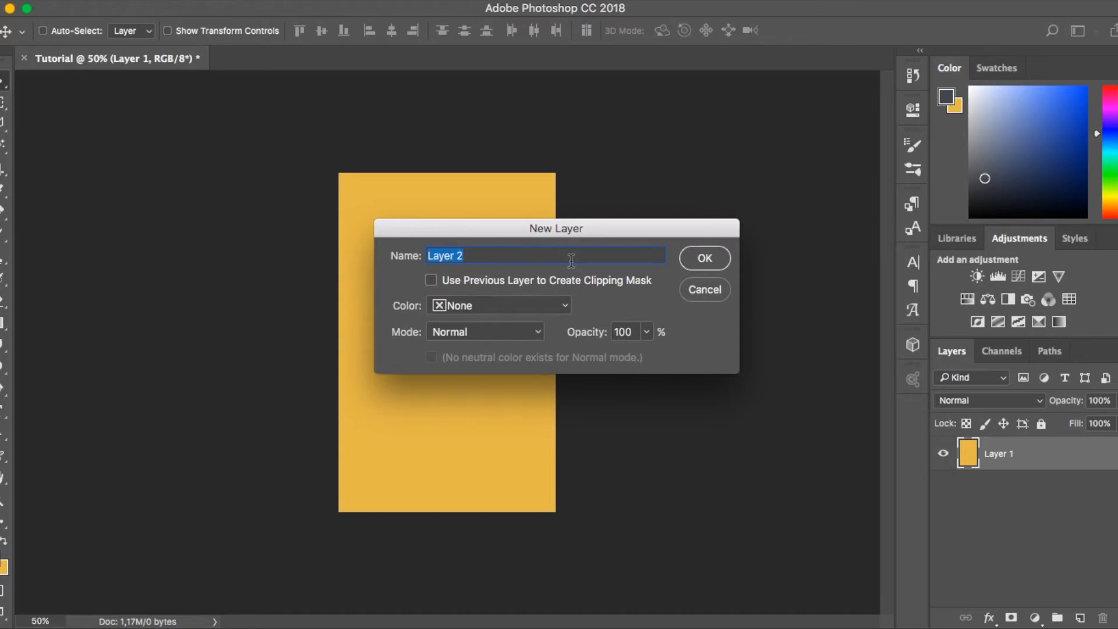
click(496, 310)
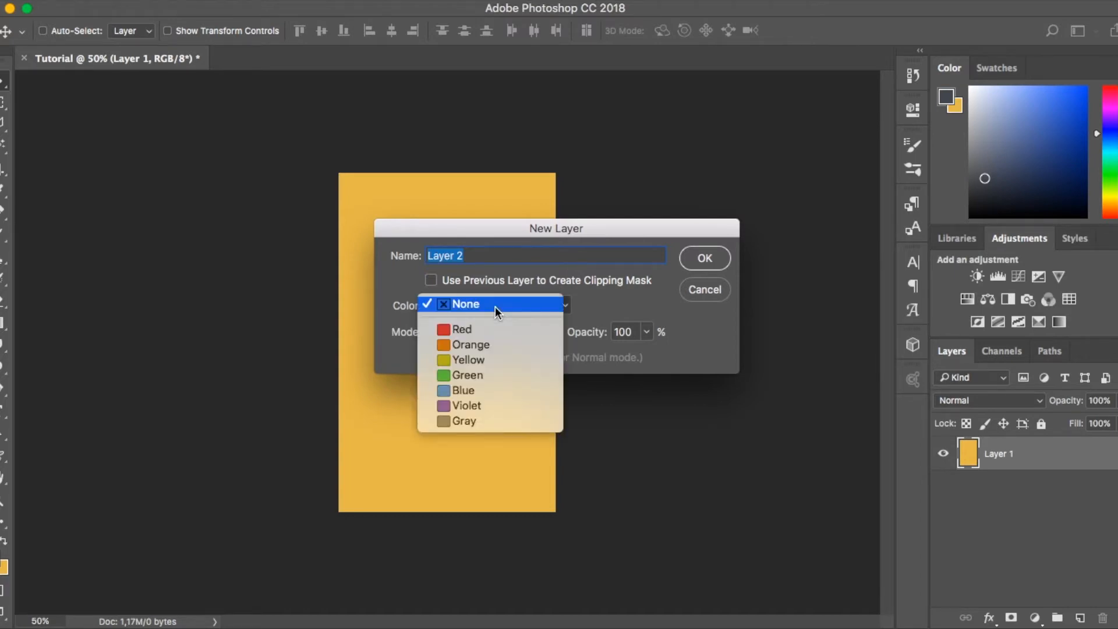
click(646, 295)
click(532, 306)
click(523, 327)
key(Return)
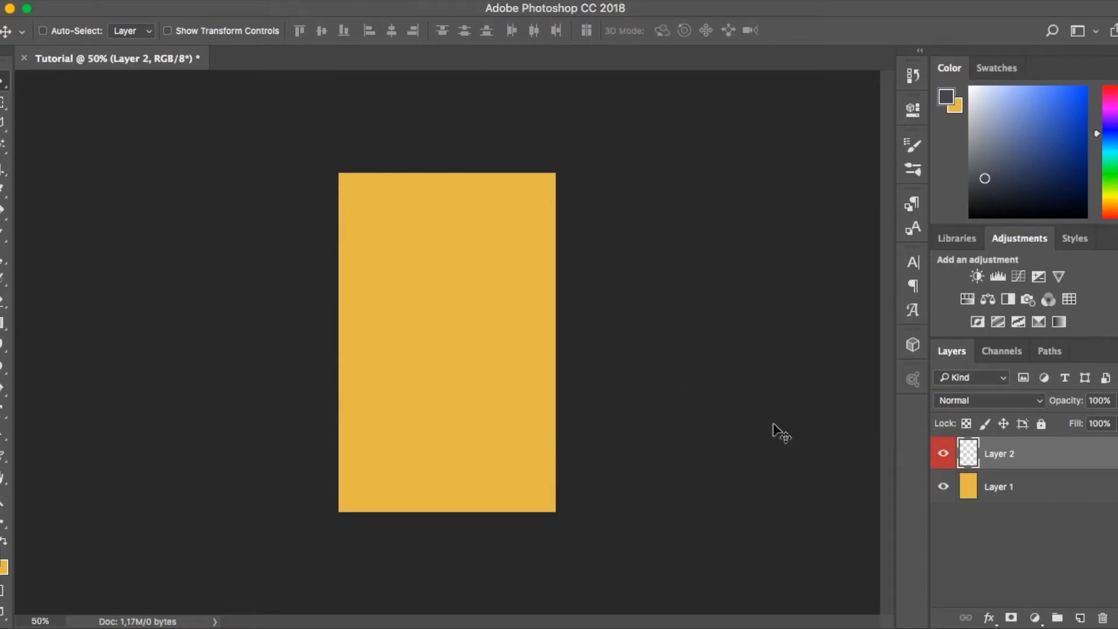
Remove the red colour label from Layer 2 by setting it to No Color
right_click(947, 458)
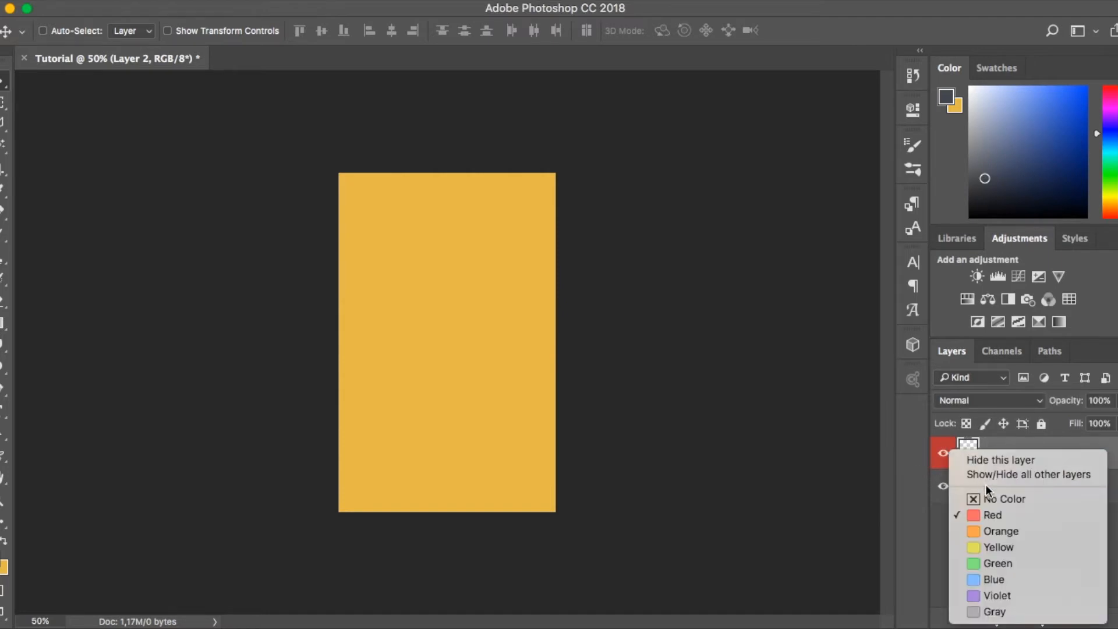
right_click(944, 459)
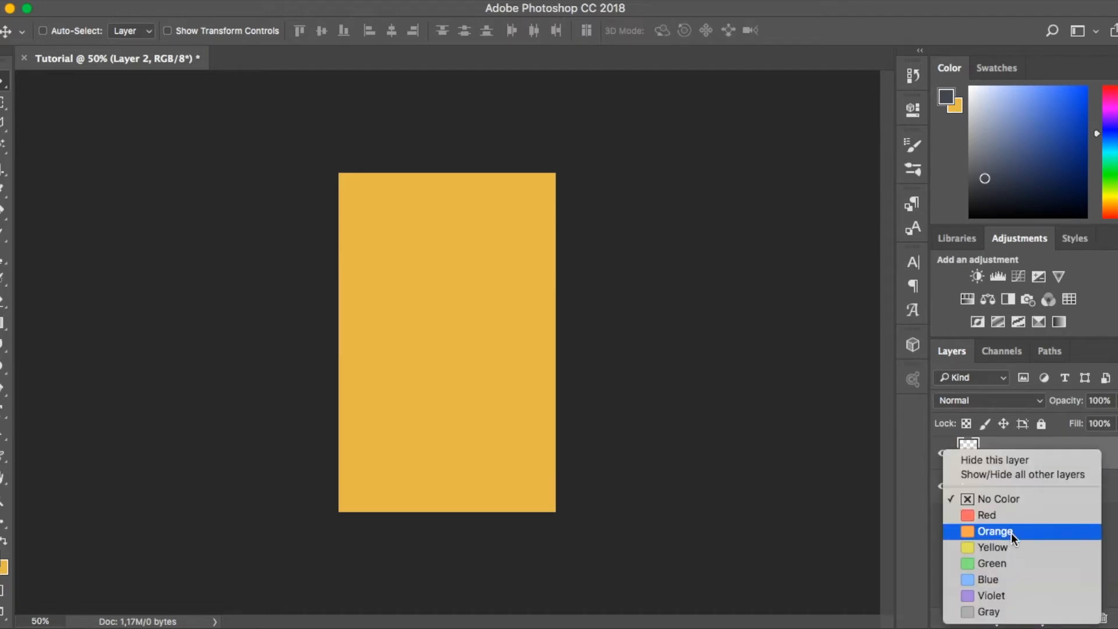
click(830, 531)
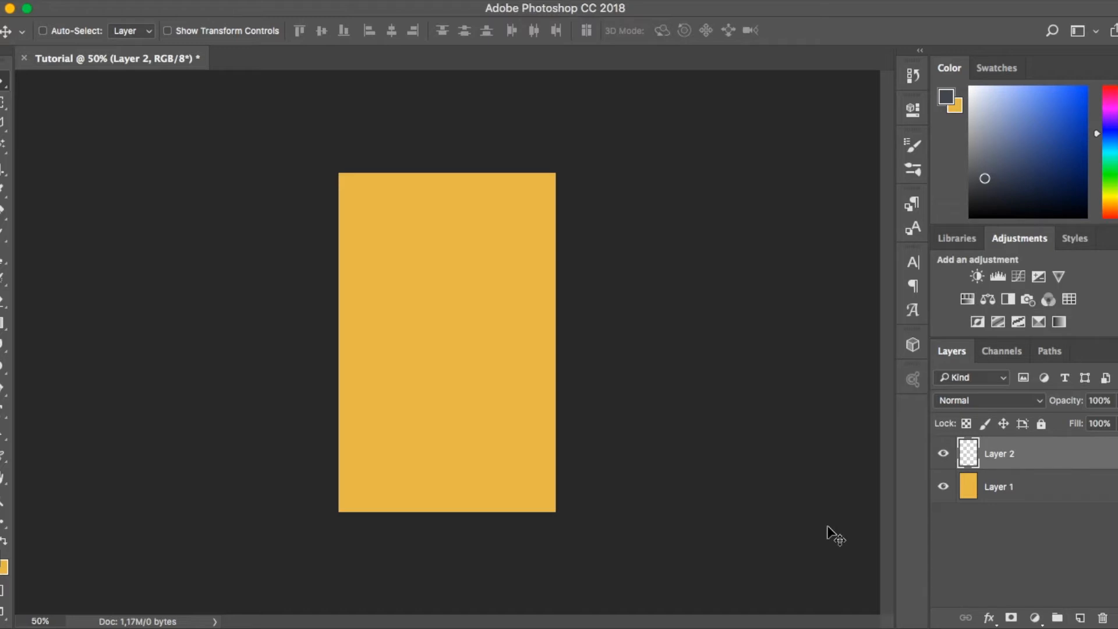
Create a new layer above Layer 2, and undo its creation
right_click(944, 456)
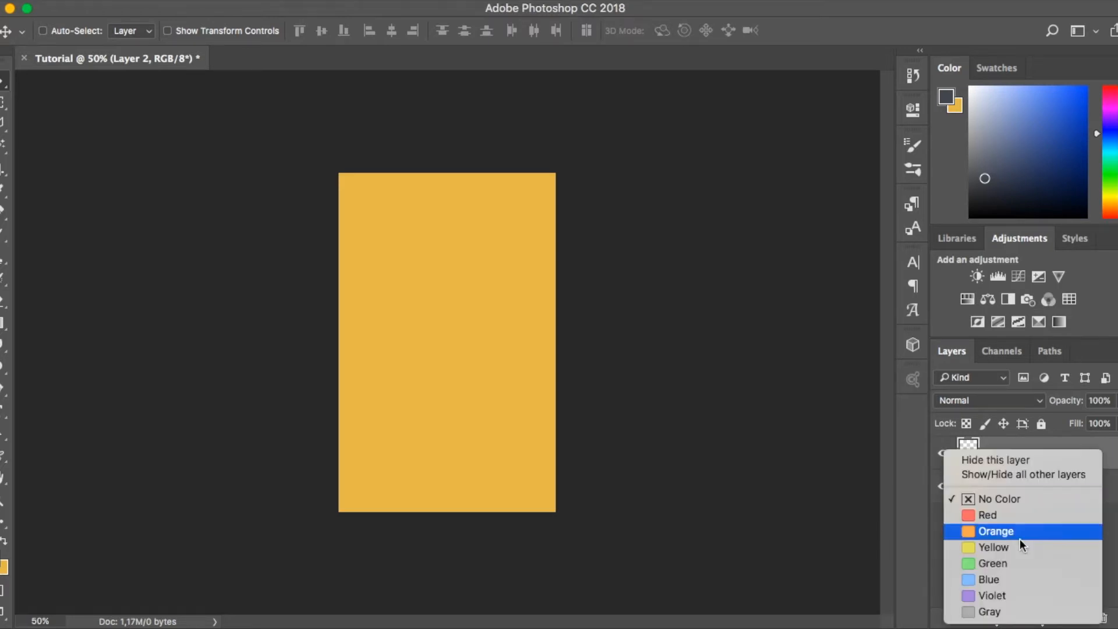
click(814, 518)
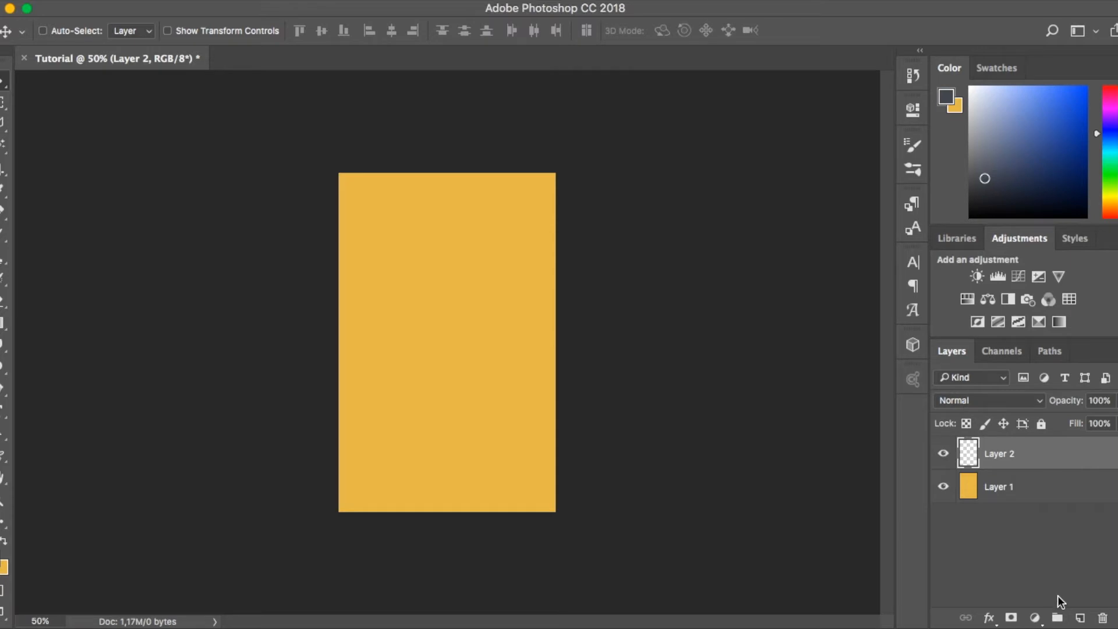
click(1081, 619)
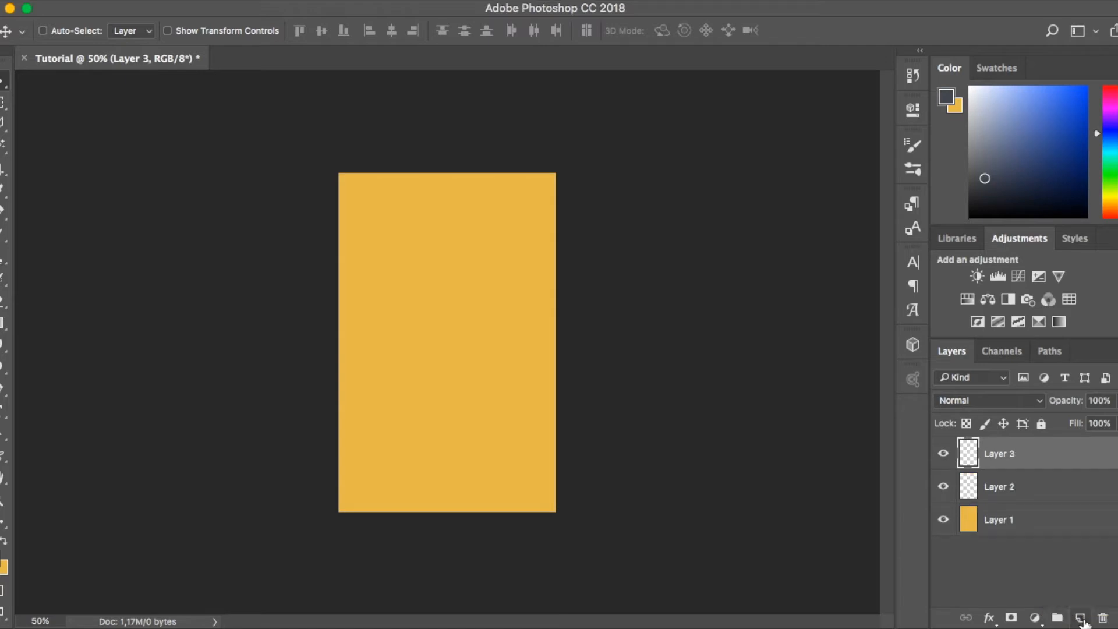
key(super+z)
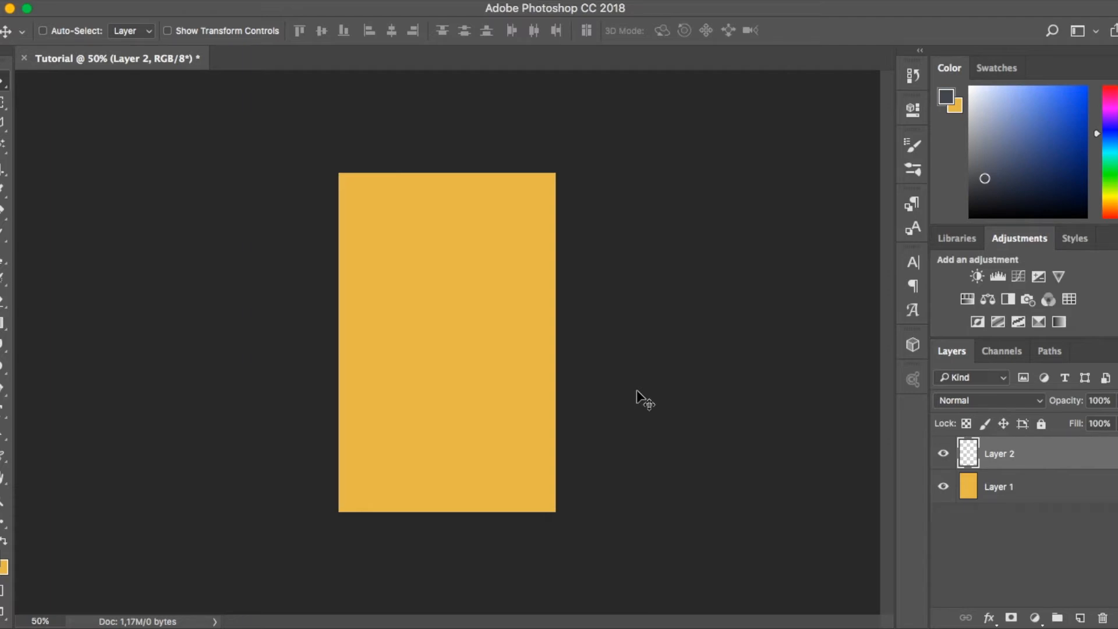
Activate the Brush tool and enlarge the brush to size 60
key(b)
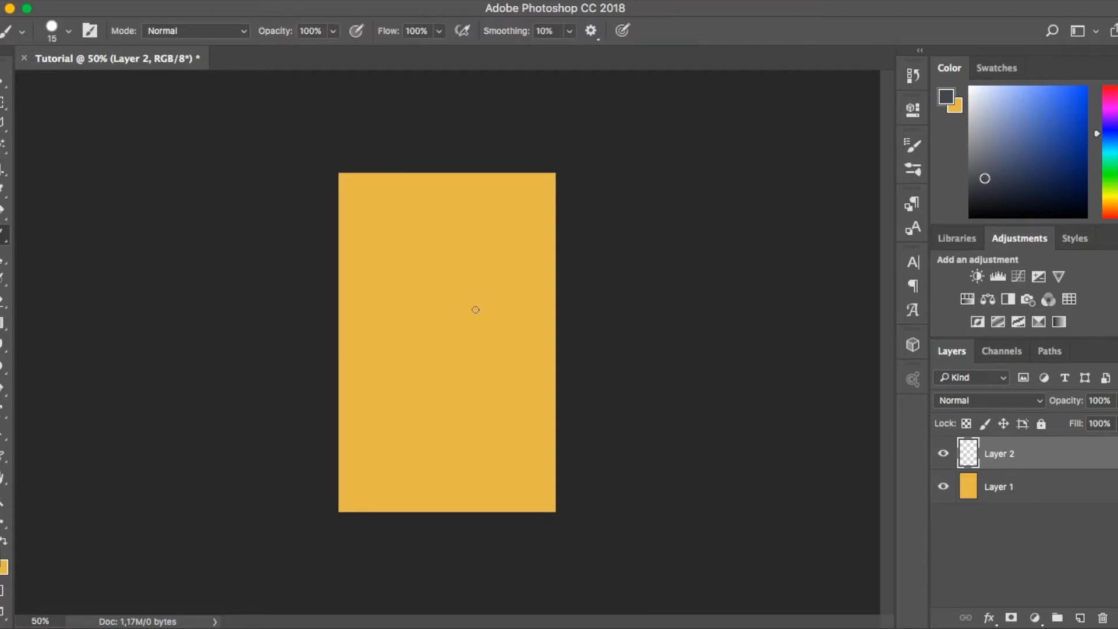
key(bracketright)
key(bracketright)
key(bracketright)
key(bracketright)
key(bracketright)
Examine the tool variants grouped with the Brush, Smudge and Path Selection tools
right_click(5, 239)
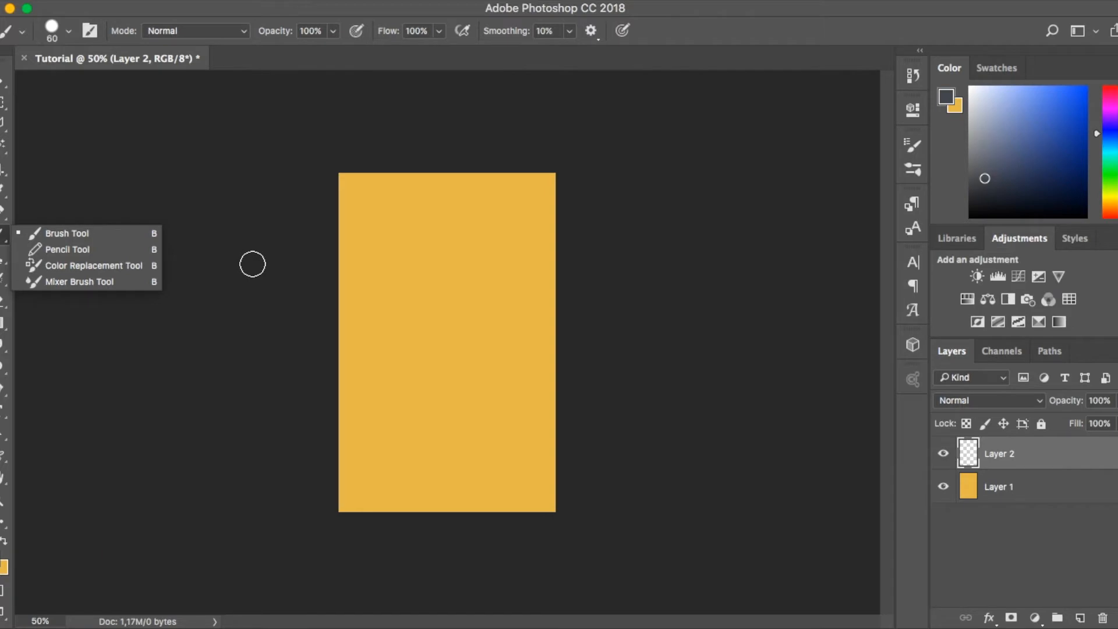
click(252, 264)
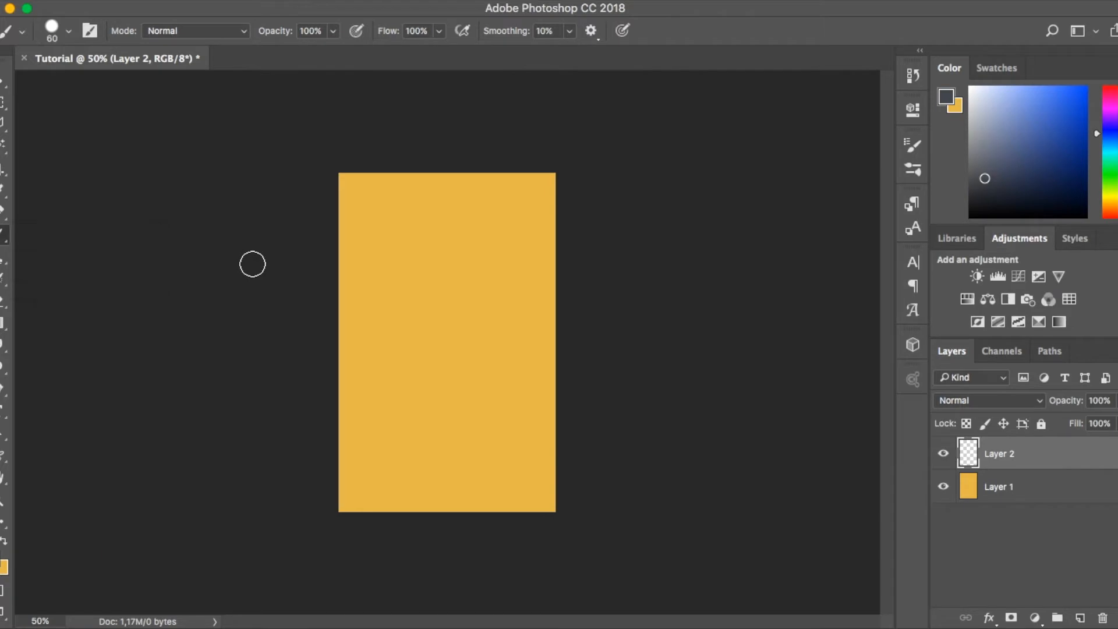
click(6, 348)
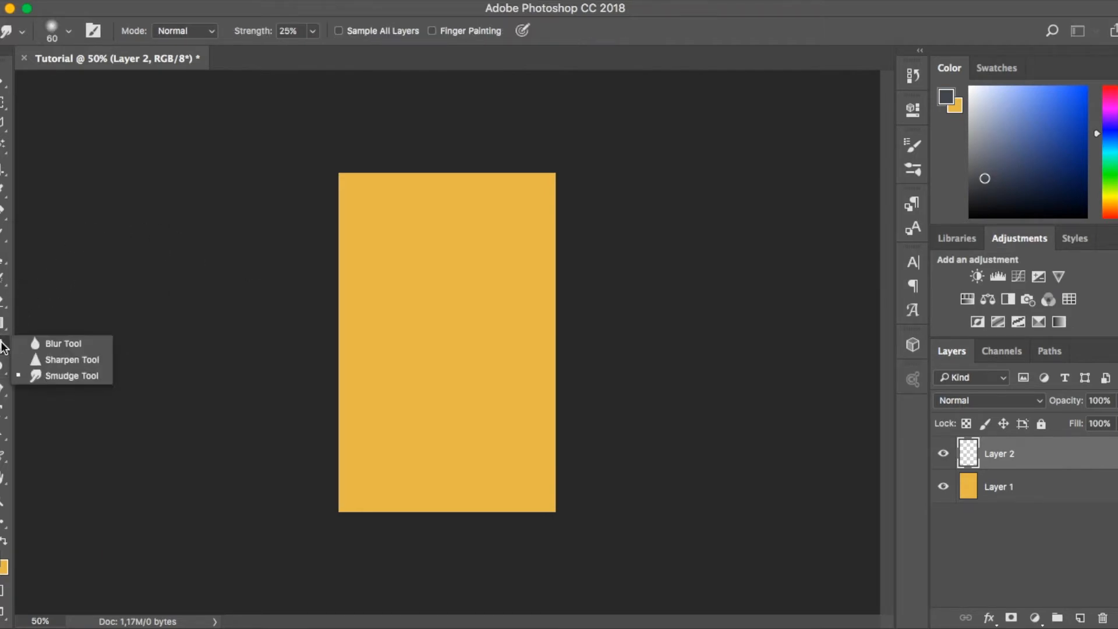
click(4, 367)
click(4, 347)
click(2, 438)
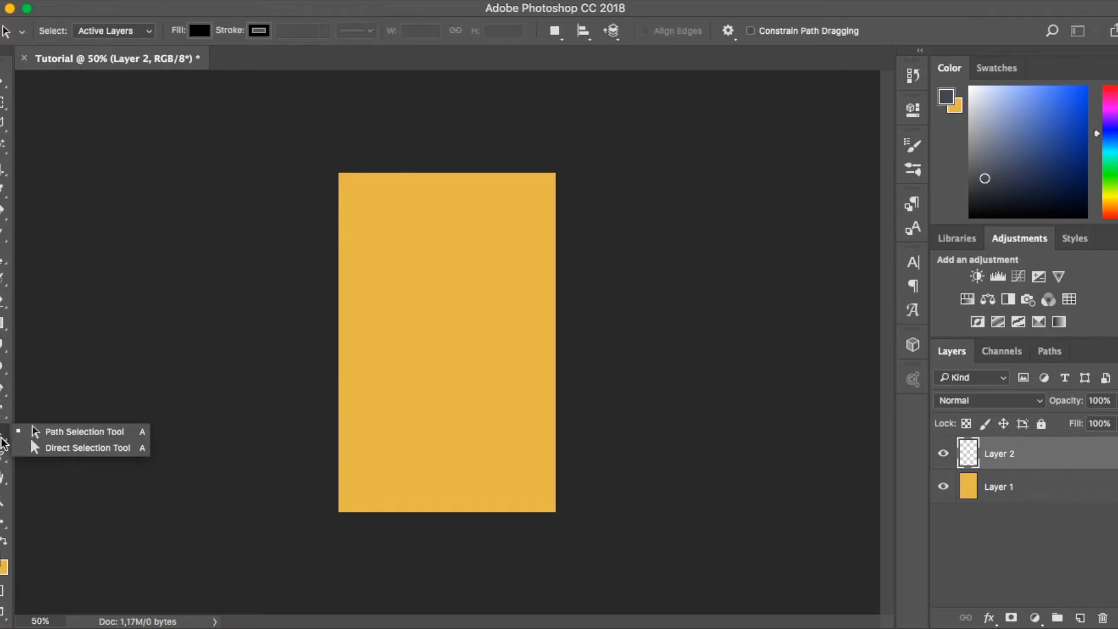
click(2, 485)
click(2, 233)
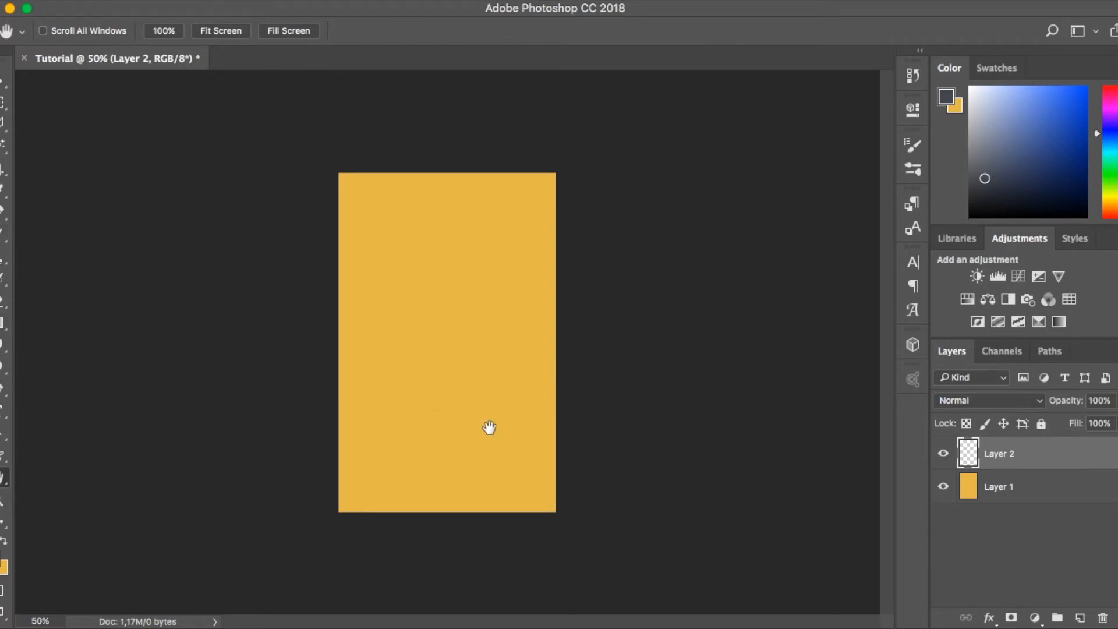
Paint a freehand dark grey scribble on Layer 2 with the Brush tool, and switch to the Move tool
key(b)
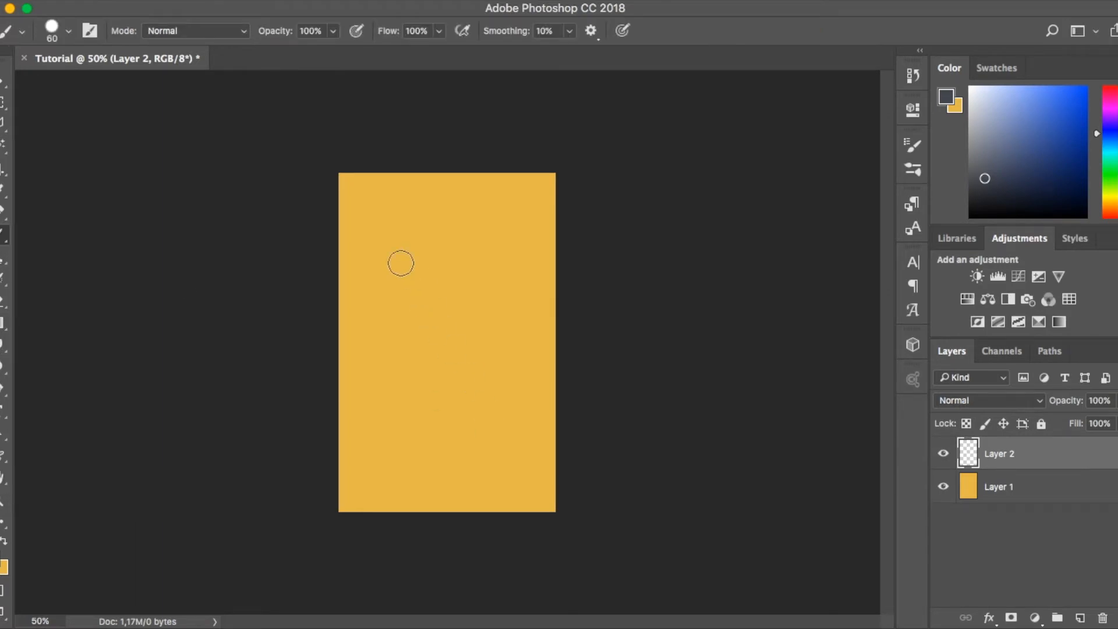
mouse_move(401, 263)
mouse_down()
mouse_move(396, 242)
mouse_move(376, 325)
mouse_move(424, 393)
mouse_move(470, 290)
mouse_move(477, 421)
mouse_up()
key(v)
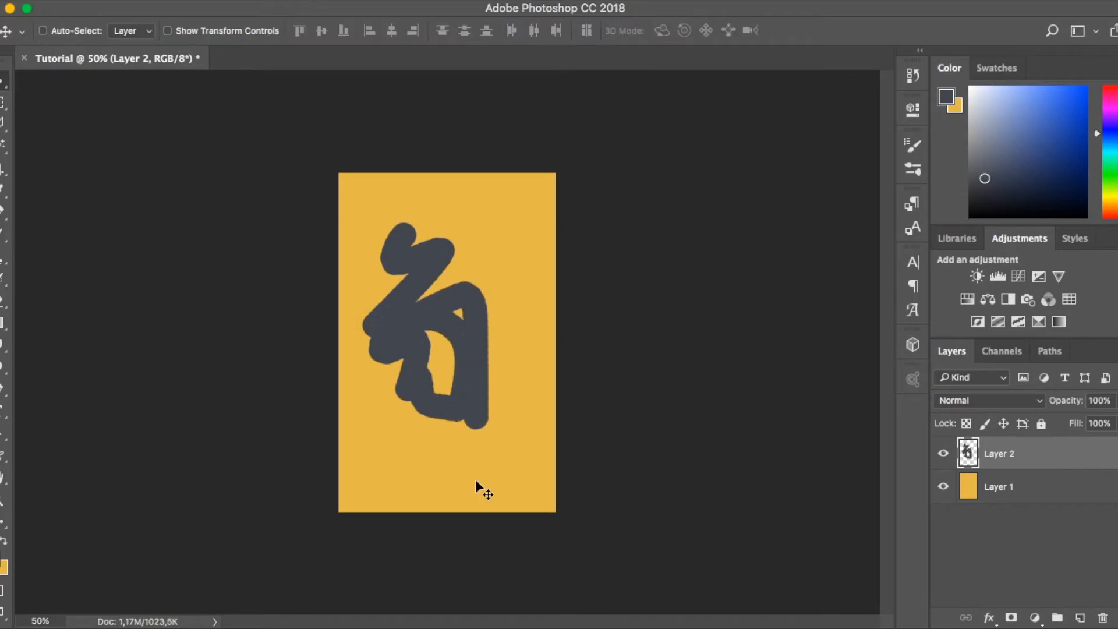
key(b)
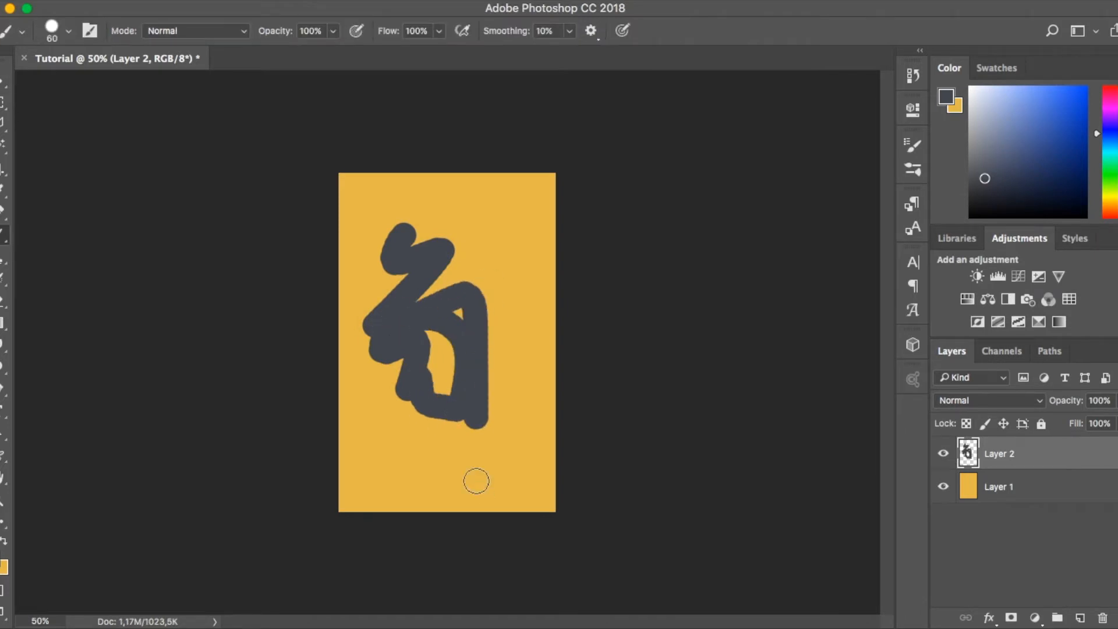
key(v)
Try drawing an artboard over the canvas with the Artboard tool, undo it, and return to the Move tool
right_click(3, 86)
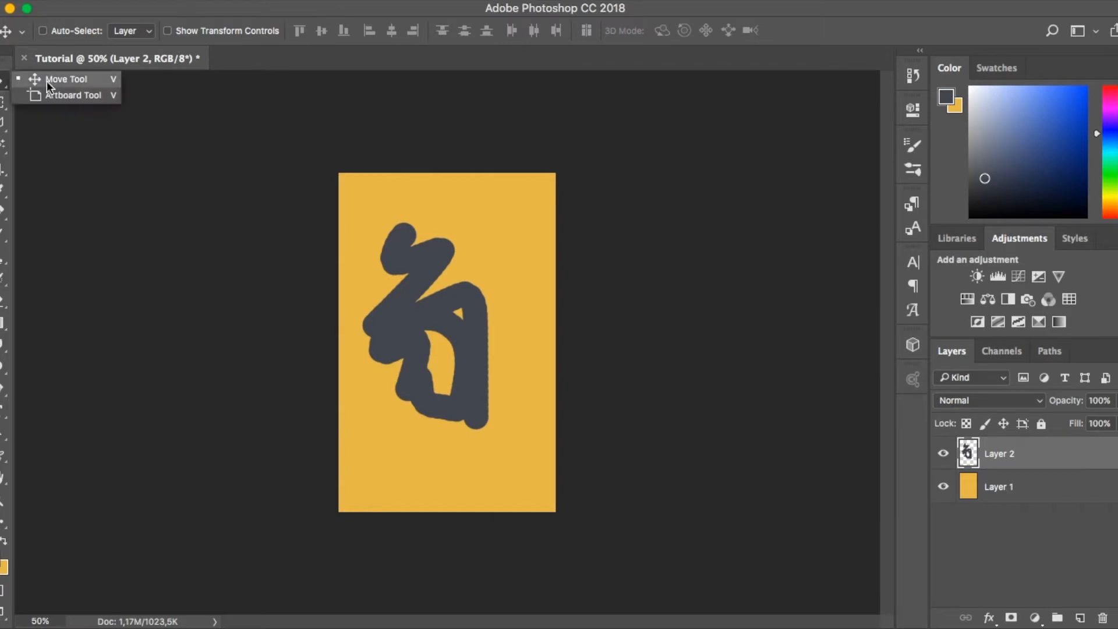
click(84, 94)
drag(430, 175, 584, 369)
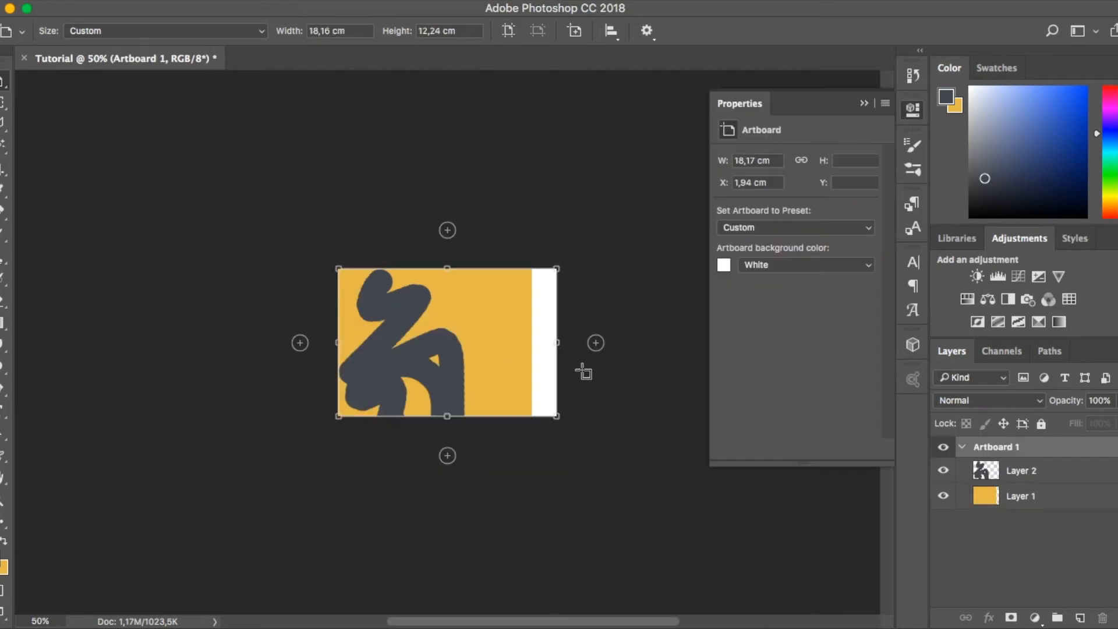
click(913, 108)
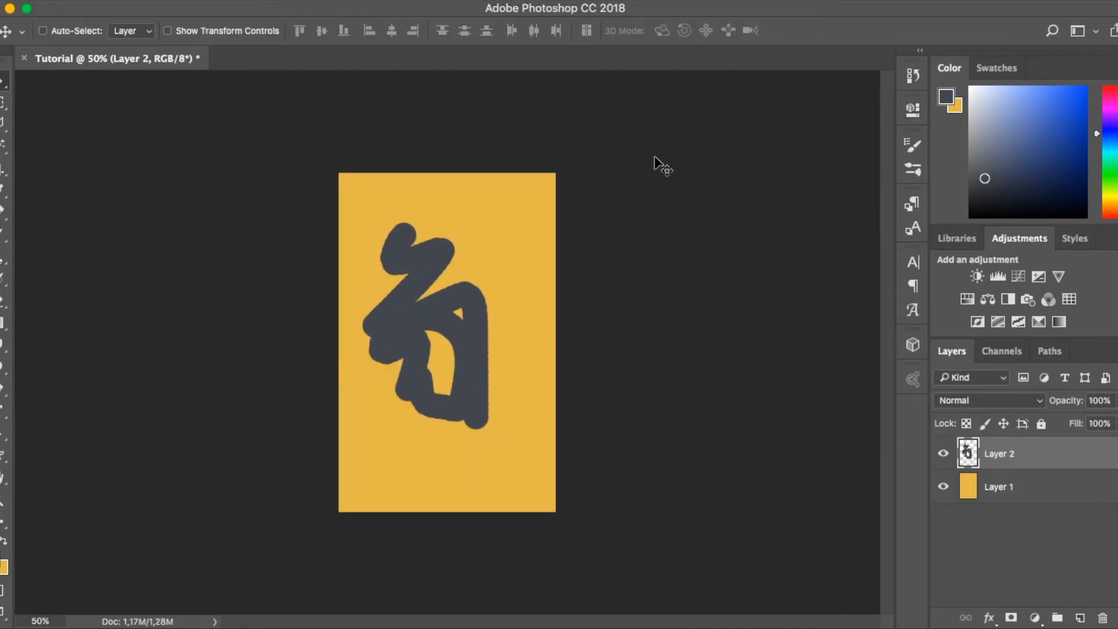
key(shift+v)
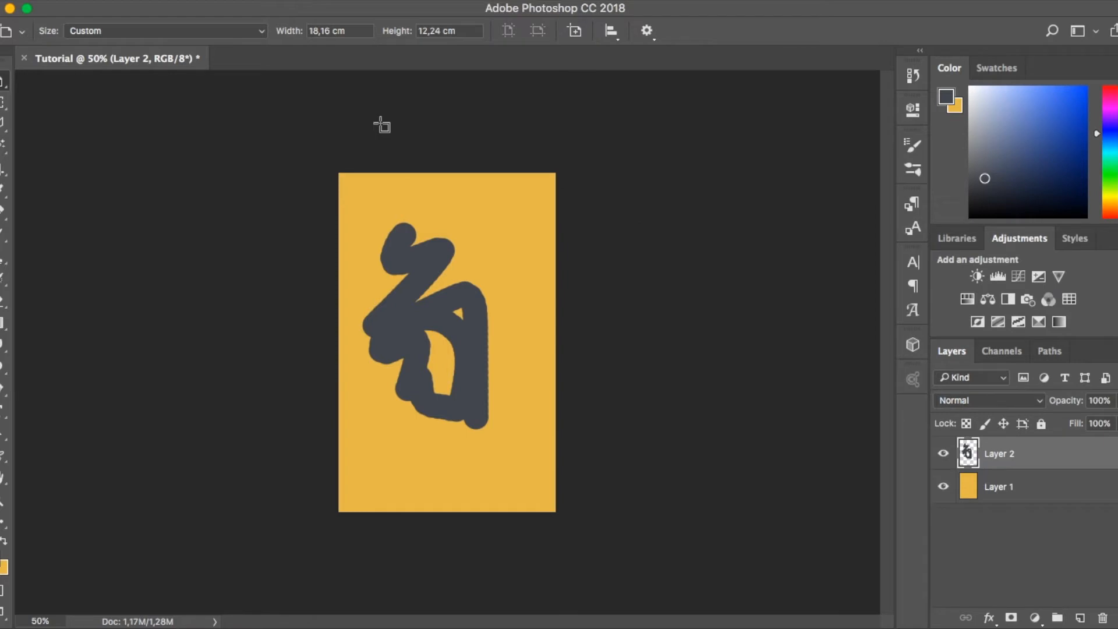
right_click(5, 82)
click(51, 84)
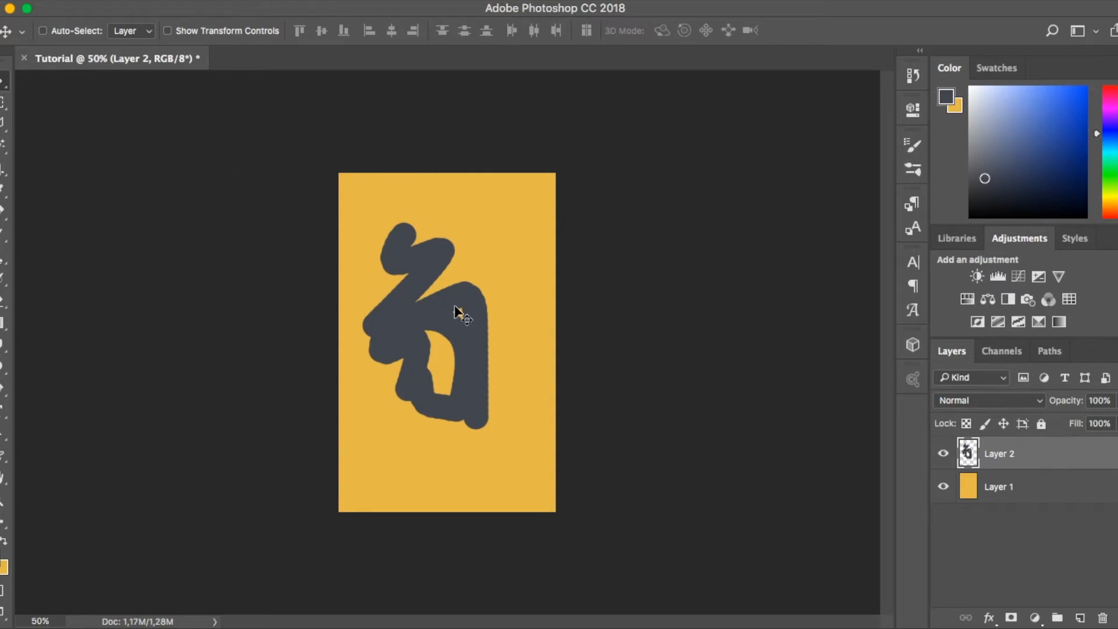
Move the dark grey scribble on Layer 2 slightly towards the canvas centre
mouse_move(456, 330)
mouse_down()
mouse_move(483, 271)
mouse_move(512, 381)
mouse_move(529, 354)
mouse_move(466, 335)
mouse_move(388, 336)
mouse_move(451, 310)
mouse_up()
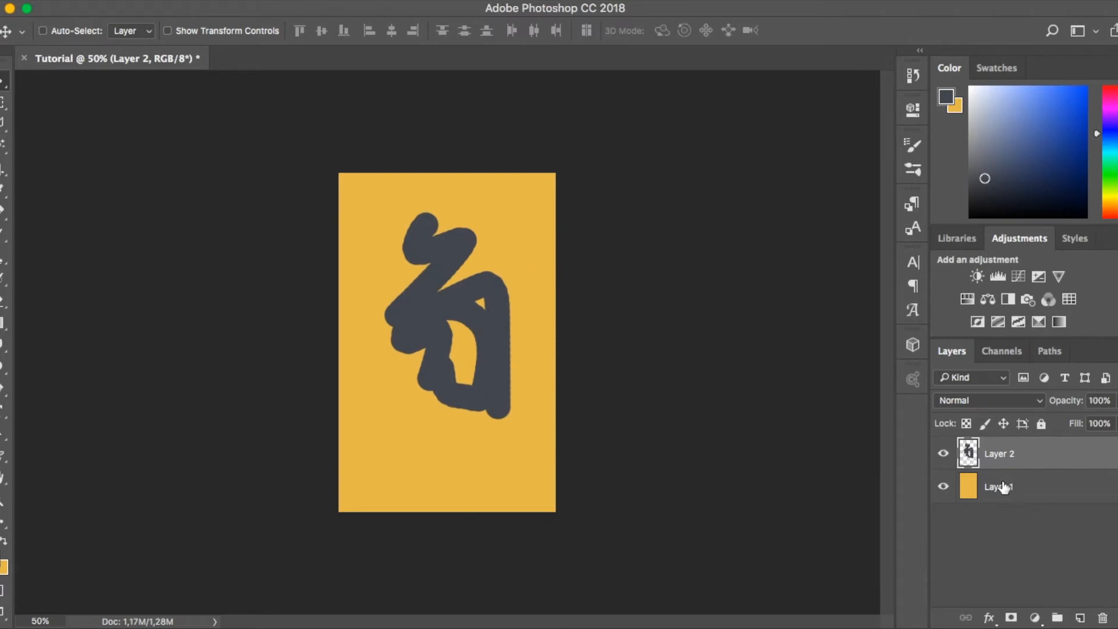
mouse_move(513, 331)
mouse_down()
mouse_move(437, 335)
mouse_move(484, 317)
mouse_move(506, 334)
mouse_move(573, 344)
mouse_move(514, 344)
mouse_move(522, 452)
mouse_move(542, 337)
mouse_move(399, 419)
mouse_move(550, 309)
mouse_move(508, 350)
mouse_up()
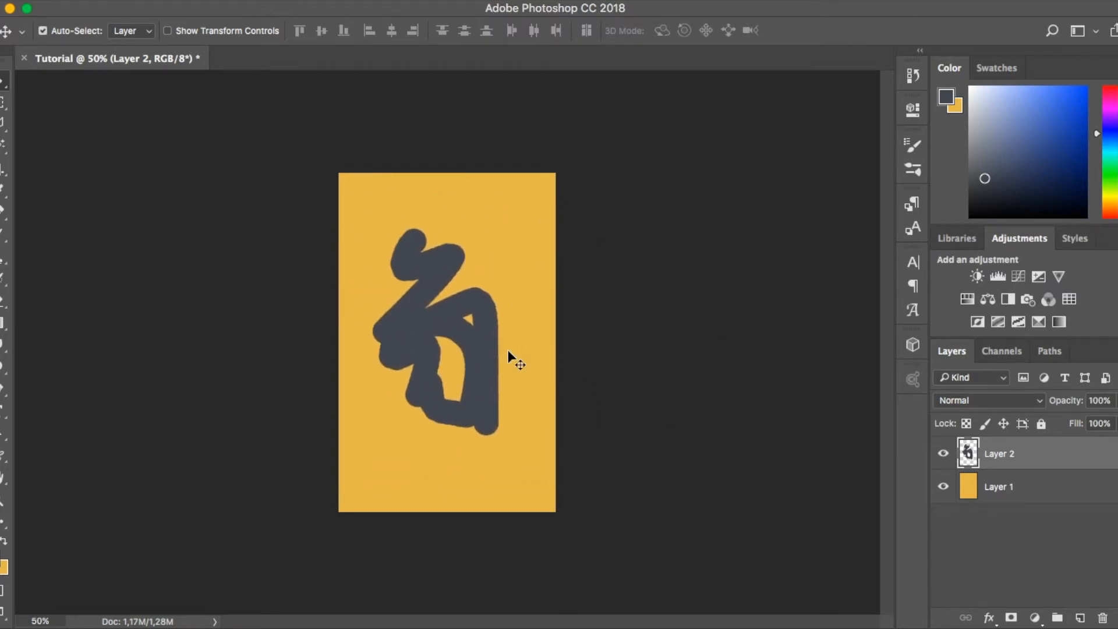
Create a new layer above Layer 2 and paint broad green brush strokes diagonally across the dark grey scribble
key(super+shift+n)
key(Return)
drag(1113, 199, 1113, 172)
mouse_move(1053, 121)
mouse_down()
mouse_move(1028, 150)
mouse_move(1070, 112)
mouse_up()
key(b)
mouse_move(571, 411)
mouse_down()
mouse_move(397, 336)
mouse_move(314, 252)
mouse_move(337, 245)
mouse_move(464, 305)
mouse_up()
key(v)
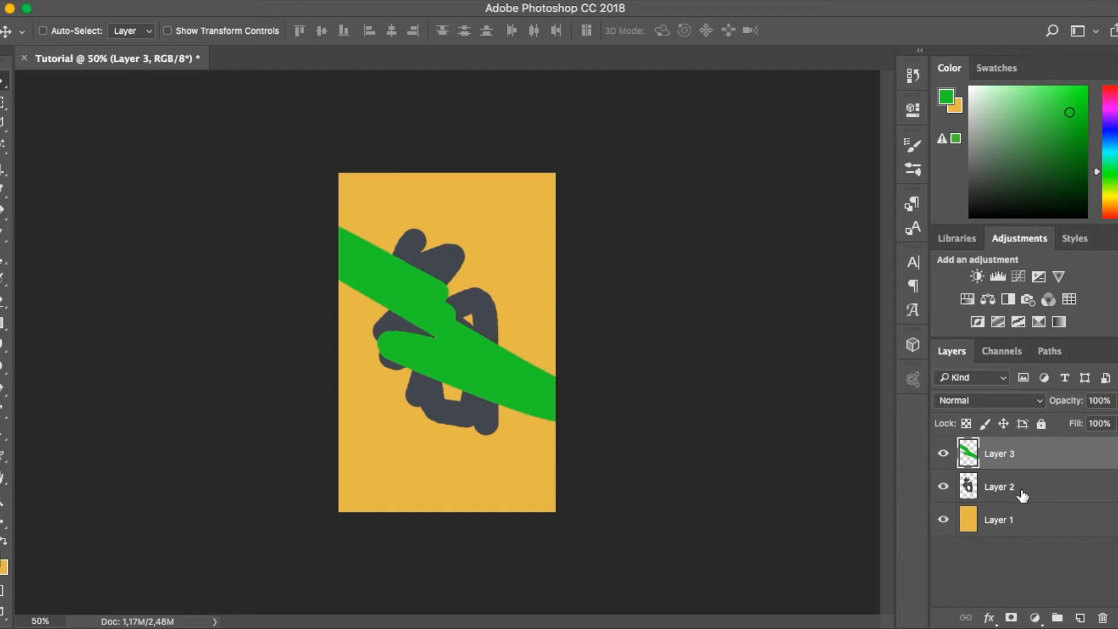
Try moving the green strokes on Layer 3 and the scribble on Layer 2 separately, and undo both moves
key(super+plus)
key(super+plus)
key(super+plus)
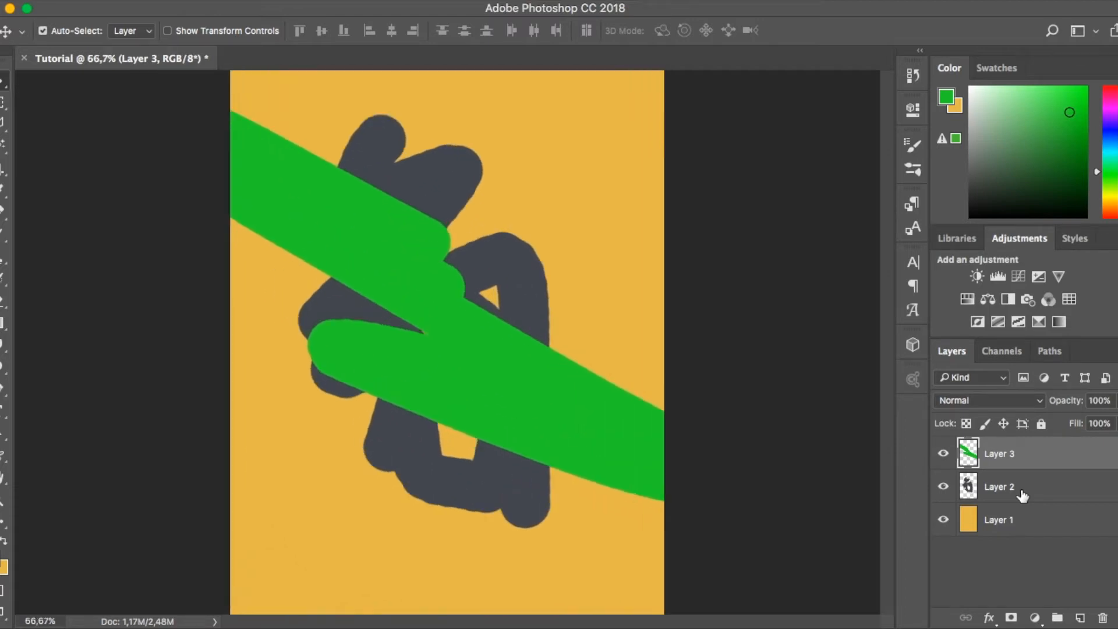
scroll(532, 206, up, 5)
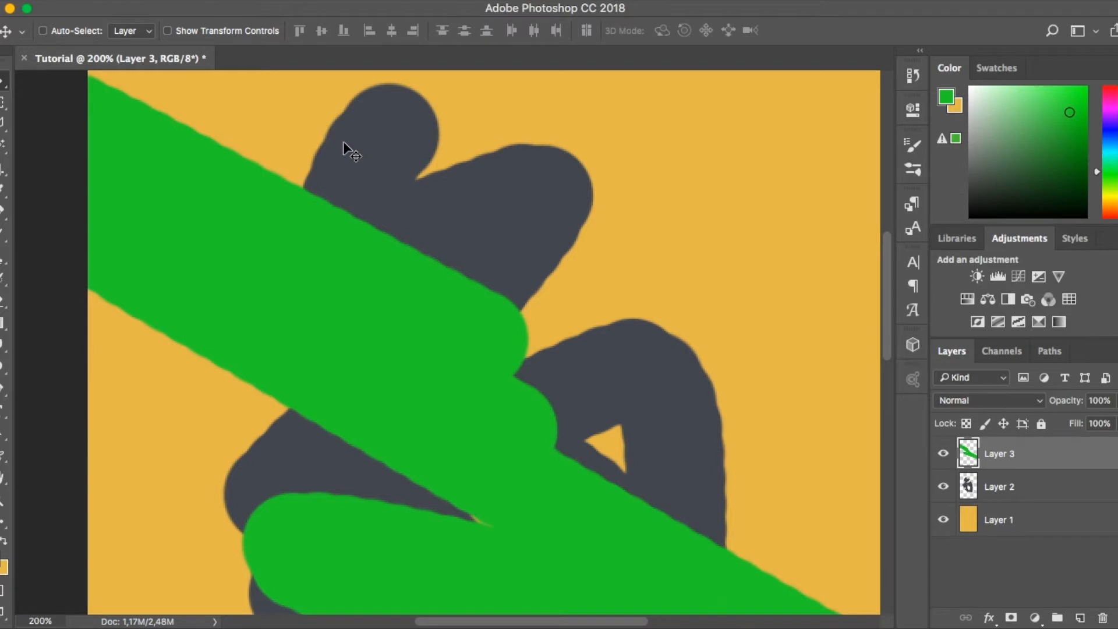
key(super+0)
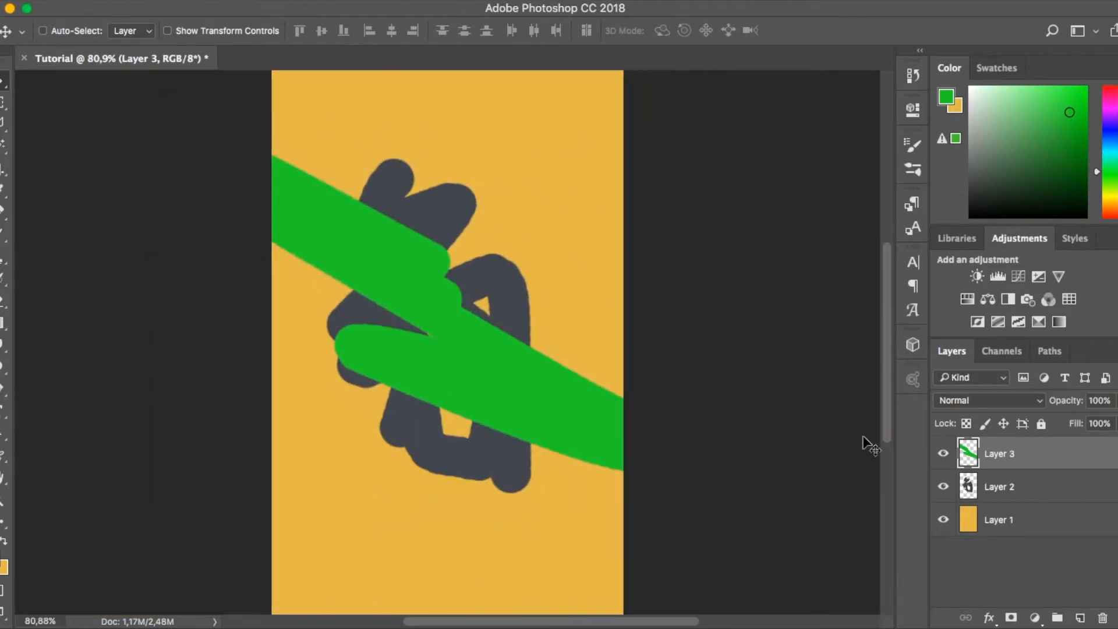
drag(466, 303, 460, 359)
click(987, 487)
drag(406, 313, 407, 364)
key(super+alt+z)
key(super+alt+z)
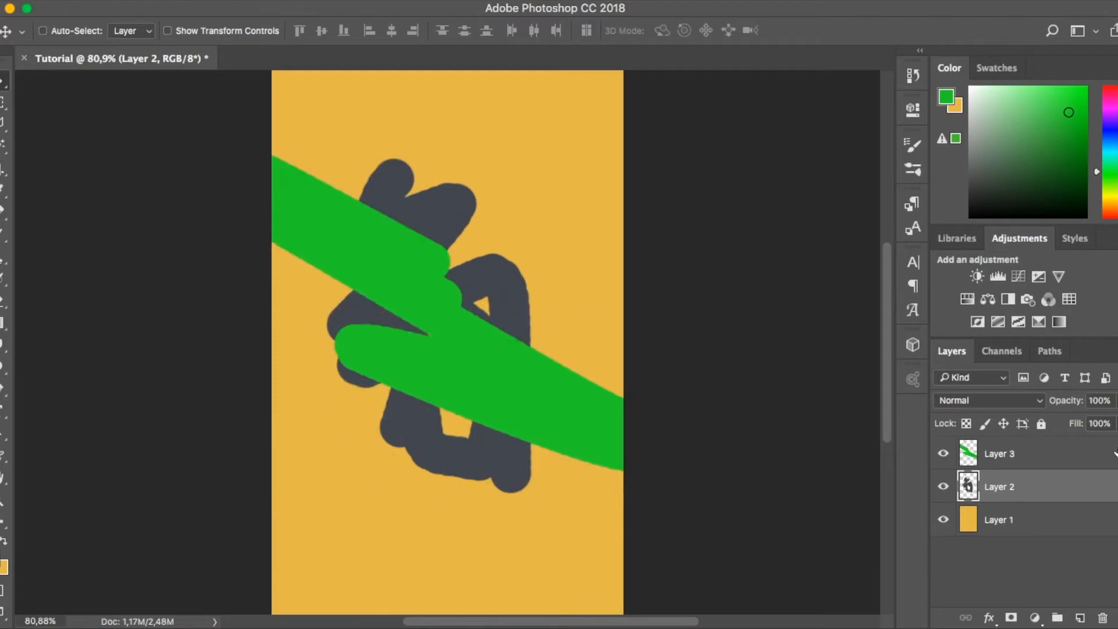
Select Layer 2 and Layer 3 together and move their drawings as one, ending at their original position
shift+click(1012, 460)
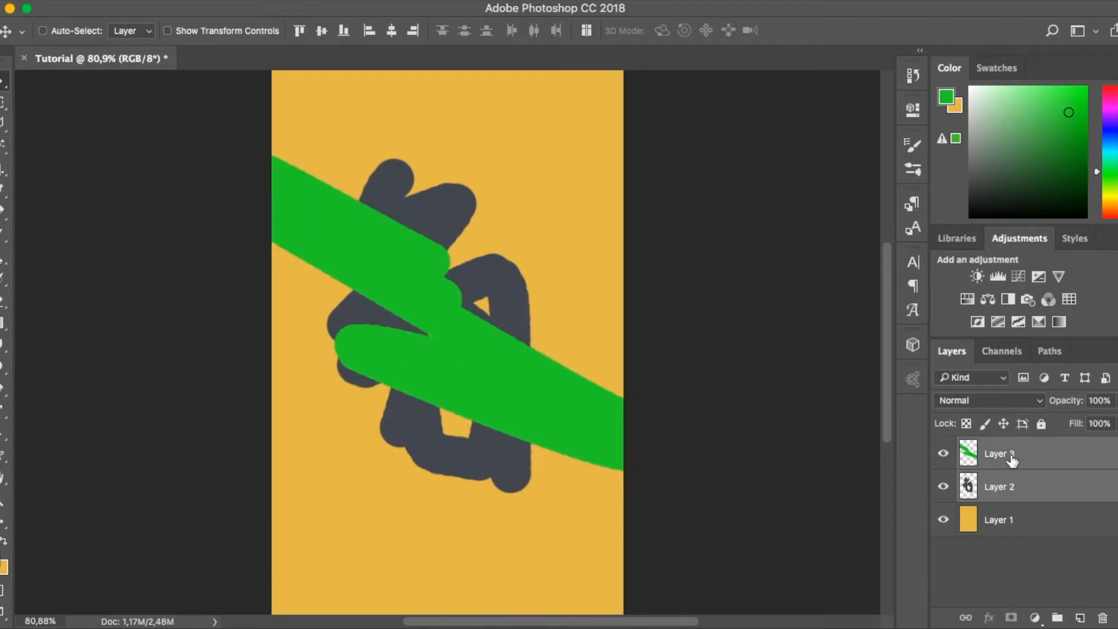
click(1015, 493)
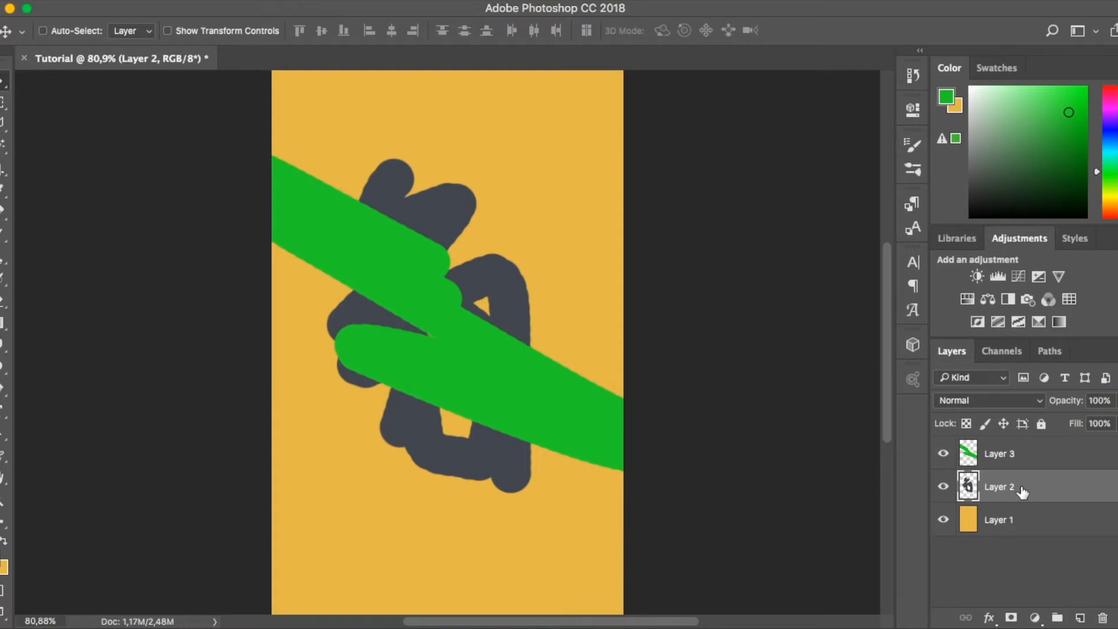
shift+click(1040, 454)
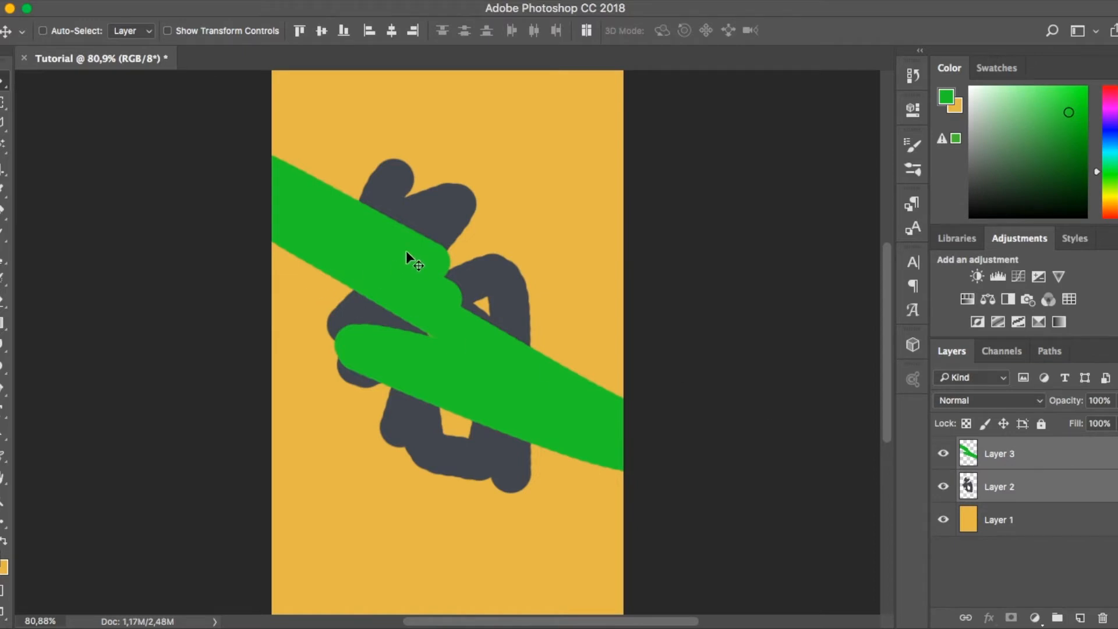
mouse_move(414, 217)
mouse_down()
mouse_move(424, 240)
mouse_move(596, 319)
mouse_move(493, 180)
mouse_move(393, 276)
mouse_move(420, 214)
mouse_up()
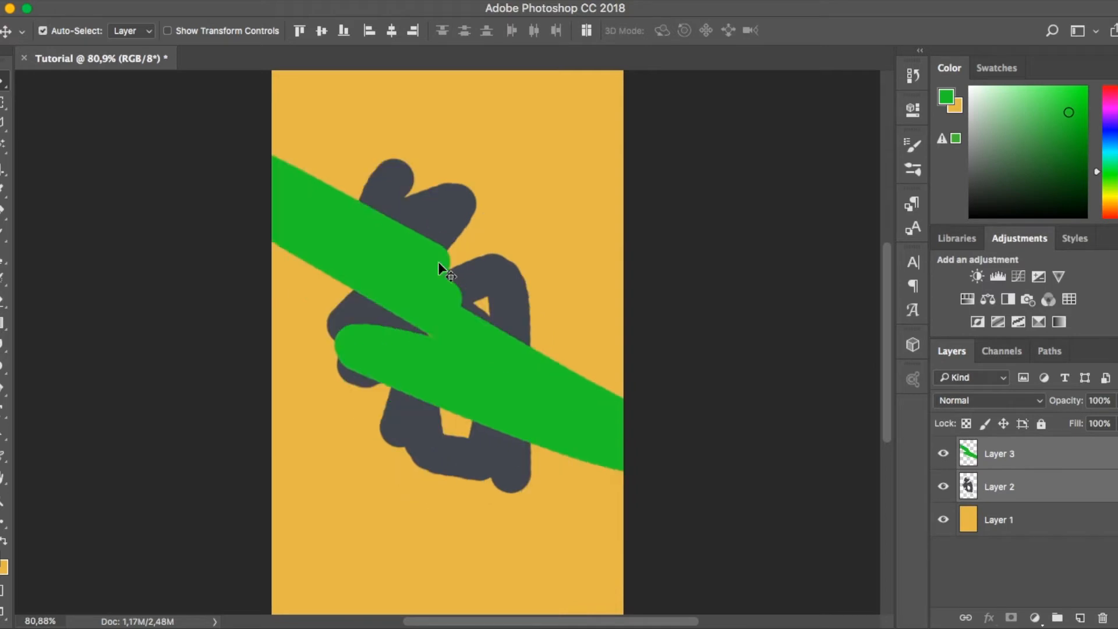
Invert the colours of Layer 3, and invert them again to restore the green
click(1008, 456)
key(super)
key(super+i)
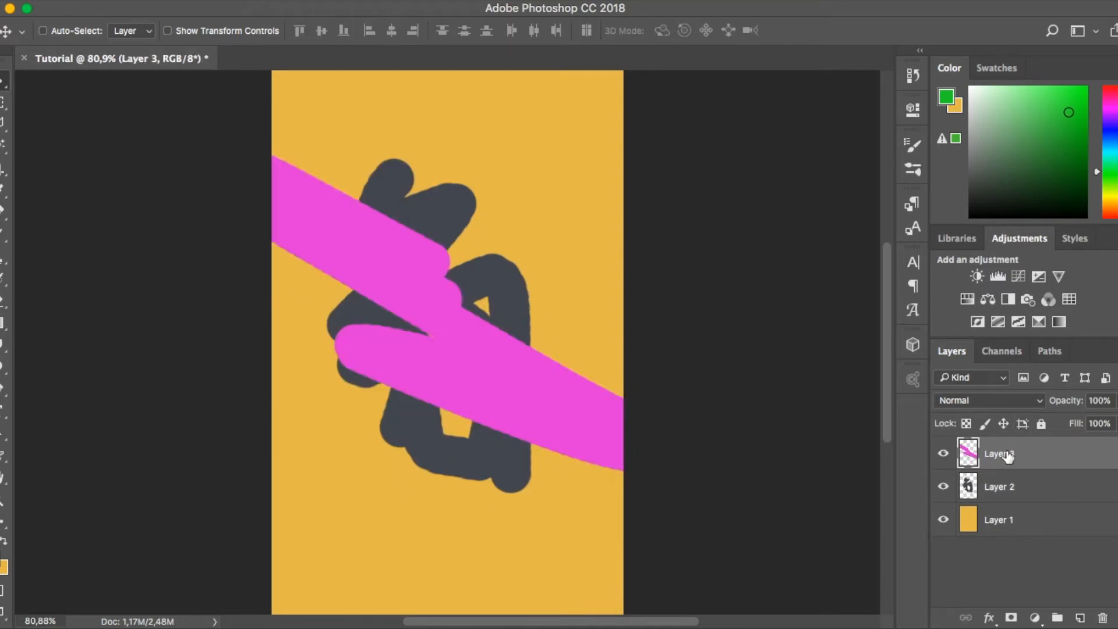
key(super+i)
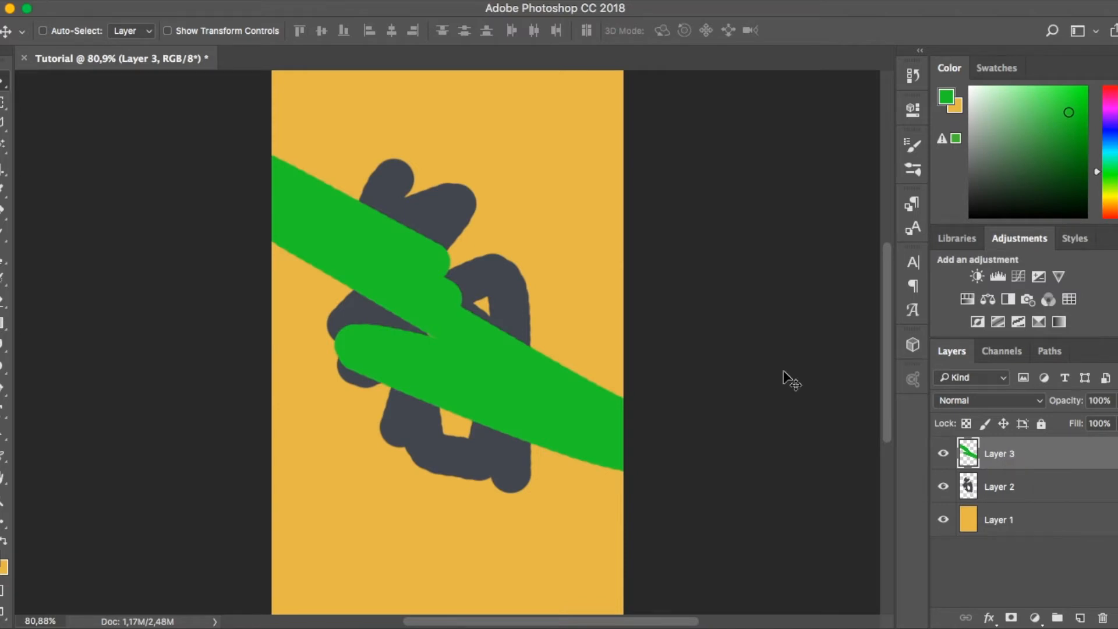
Toggle the visibility of Layer 3 and Layer 2, leaving both layers hidden
key(super+minus)
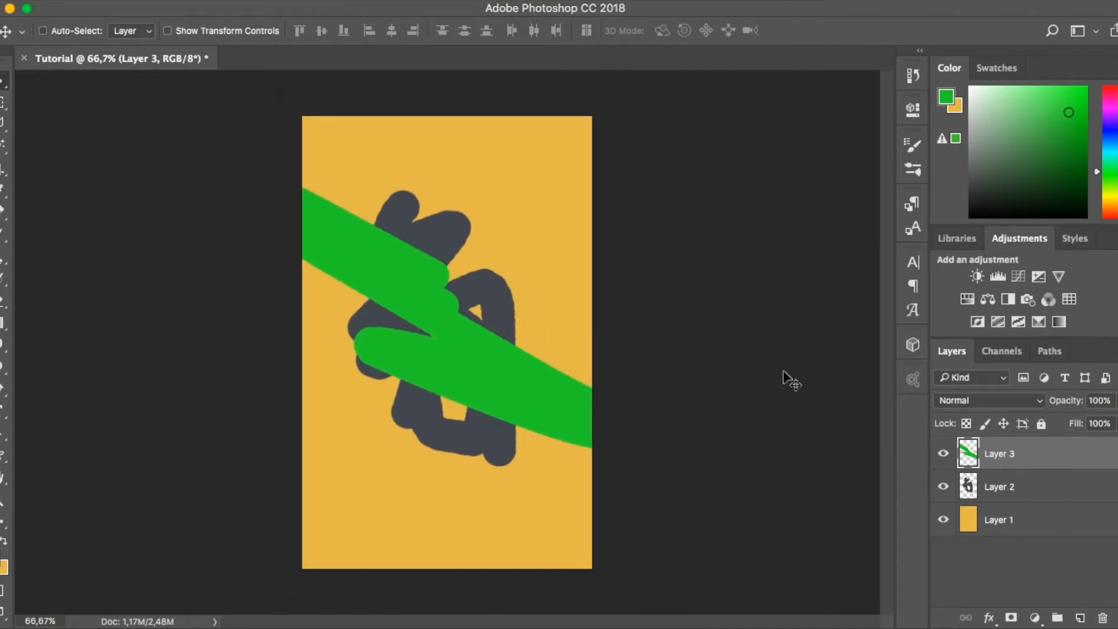
key(super)
click(944, 454)
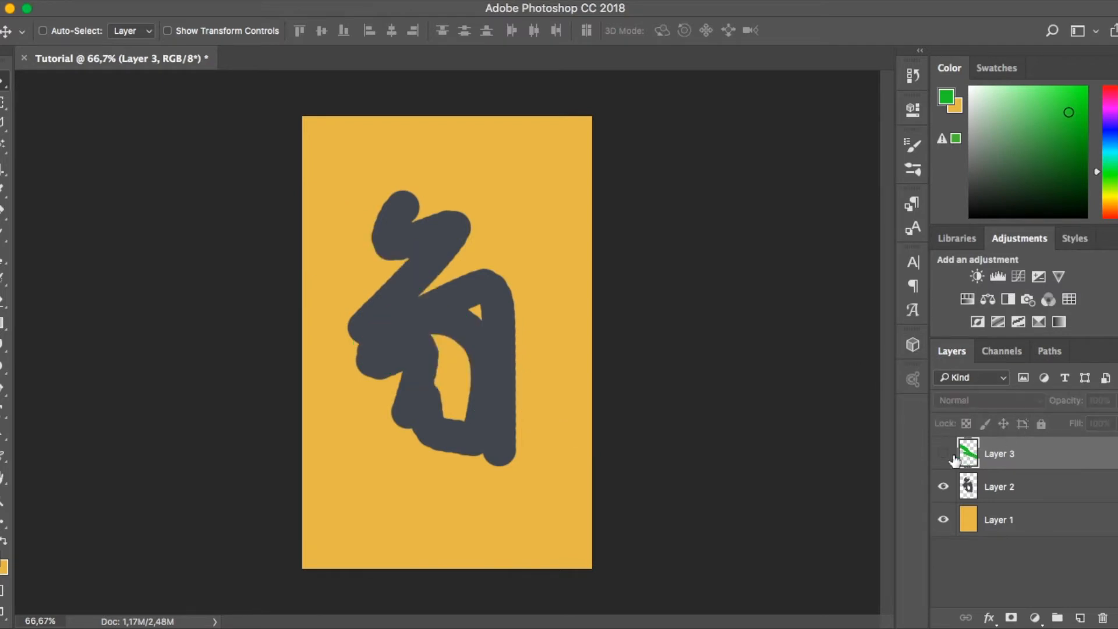
click(944, 487)
click(943, 486)
click(943, 454)
click(944, 457)
click(944, 487)
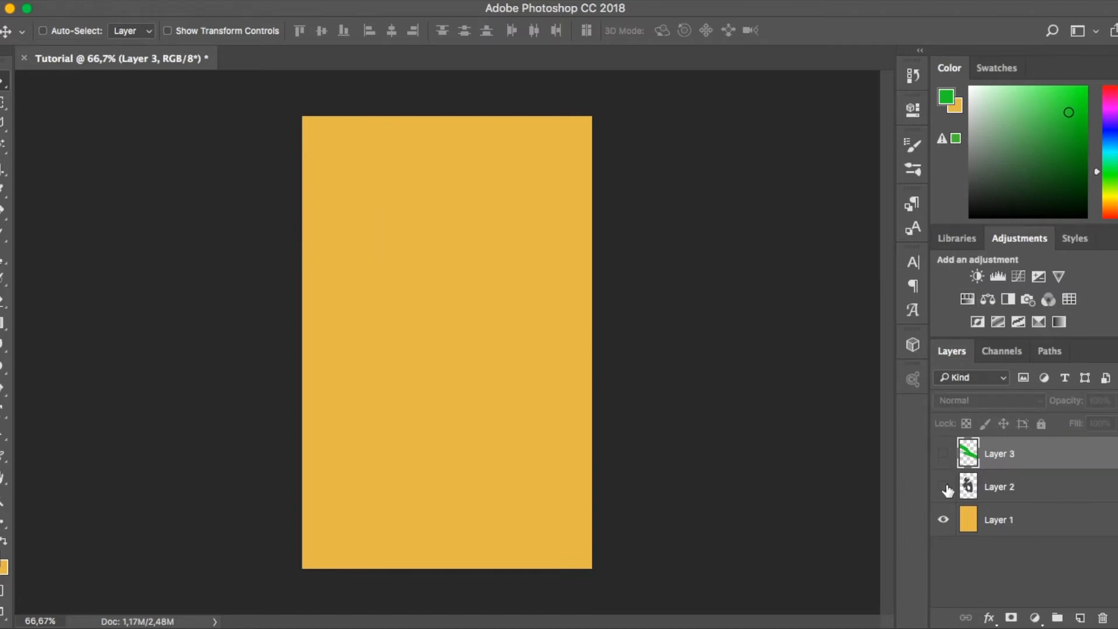
Create a new layer above Layer 3 and swap the foreground and background colours
key(super+shift+n)
key(Return)
key(x)
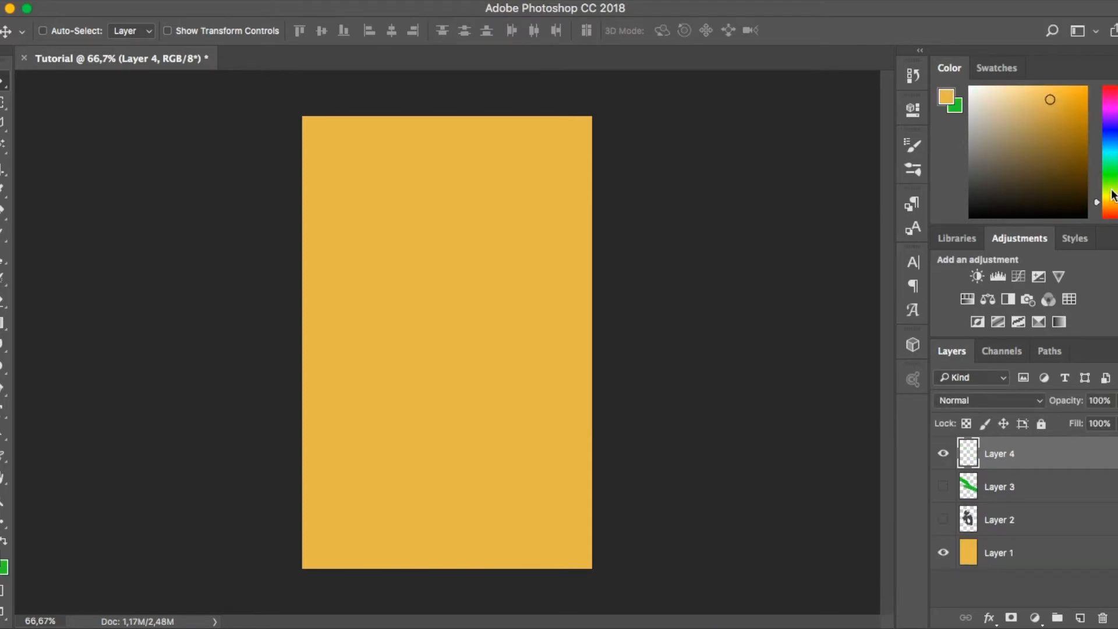
Shift the foreground colour's hue from yellow to orange and activate the Brush tool
drag(1112, 209, 1112, 212)
key(b)
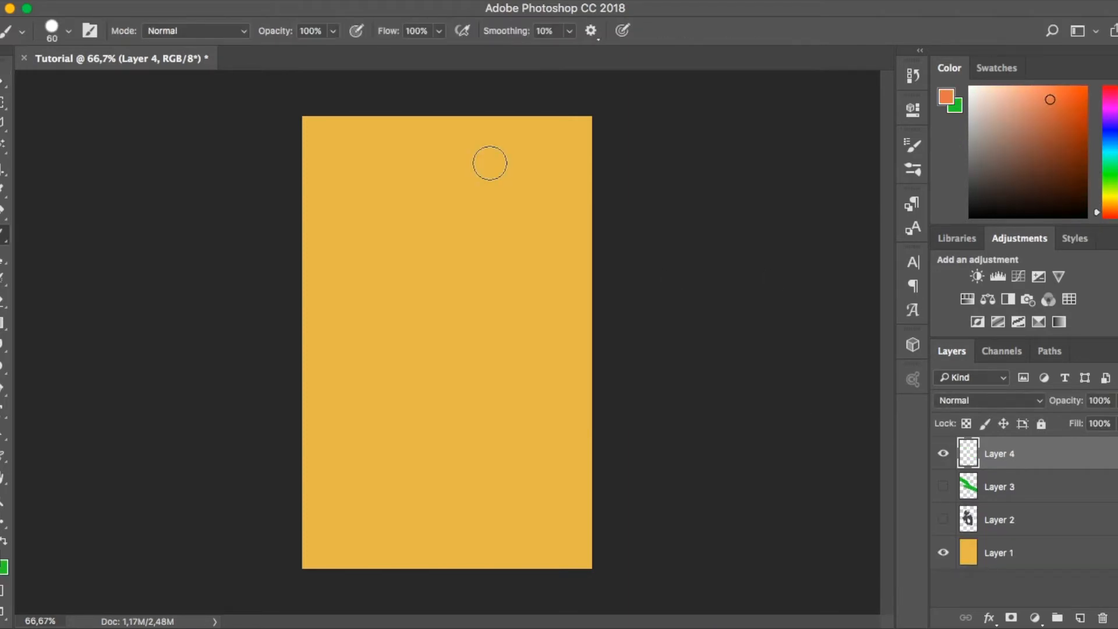
right_click(494, 167)
click(574, 277)
click(330, 267)
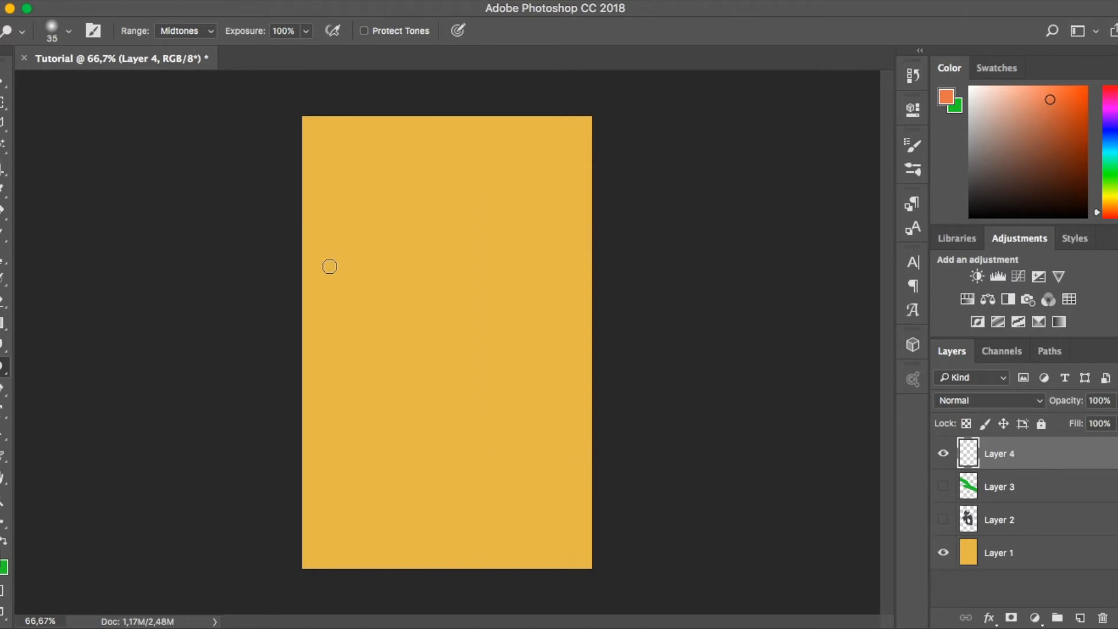
key(bracketright)
key(bracketright)
key(bracketright)
key(bracketright)
key(bracketright)
key(bracketright)
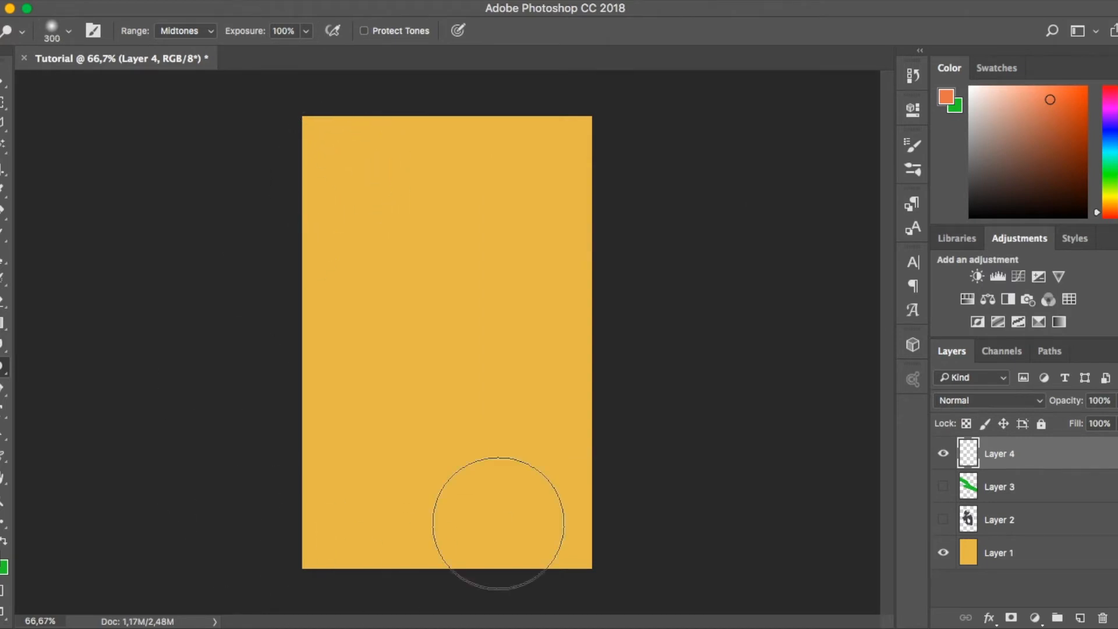
Set the Brush tool to a soft round tip with a size of 198 px
key(b)
right_click(376, 228)
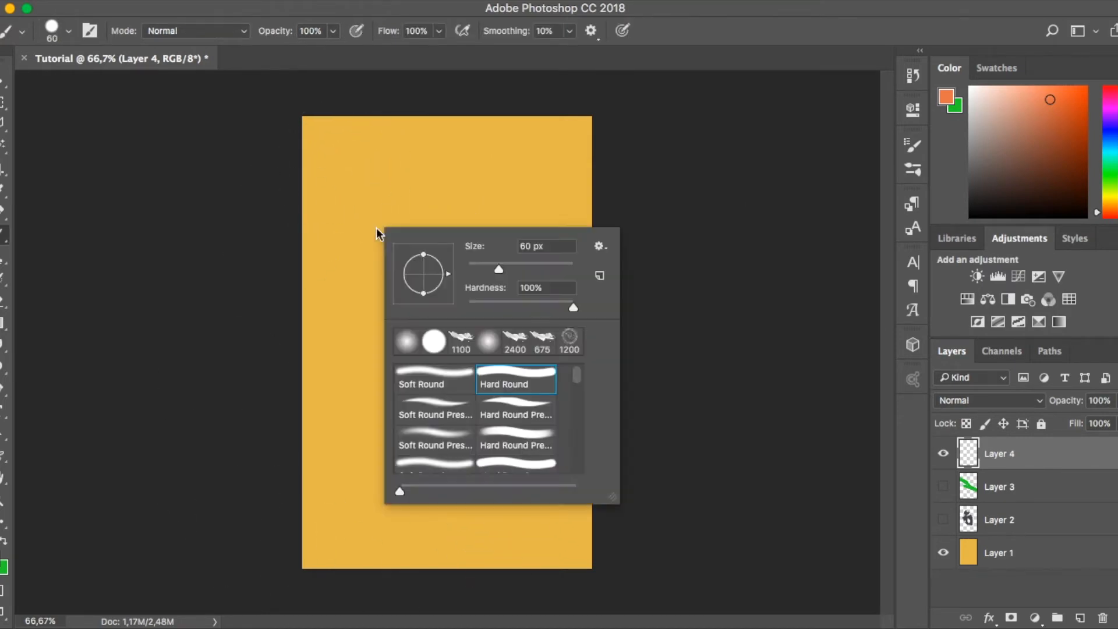
click(487, 343)
click(546, 265)
Paint broad soft strokes in orange, reddish brown, salmon and dark brown on Layer 4, leaving a yellow area in the upper middle
mouse_move(386, 93)
mouse_down()
mouse_move(382, 470)
mouse_move(260, 395)
mouse_move(551, 549)
mouse_up()
click(1065, 139)
mouse_move(416, 119)
mouse_down()
mouse_move(400, 140)
mouse_move(679, 219)
mouse_move(466, 172)
mouse_up()
click(1026, 114)
mouse_move(347, 230)
mouse_down()
mouse_move(524, 534)
mouse_move(284, 541)
mouse_up()
click(1041, 140)
click(1082, 159)
drag(311, 456, 360, 488)
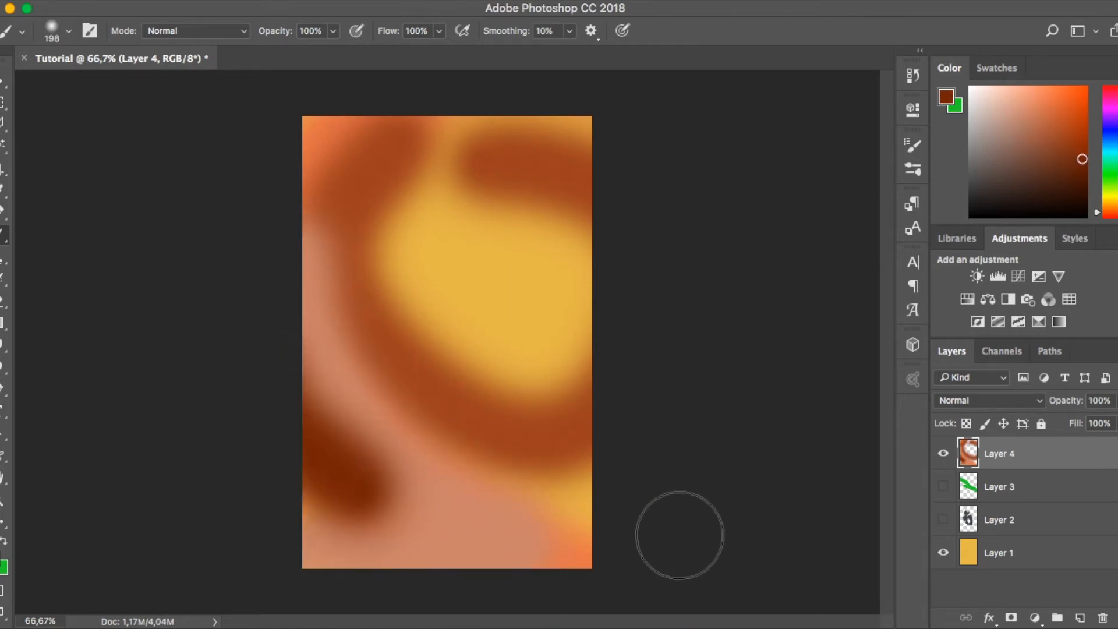
drag(594, 532, 574, 537)
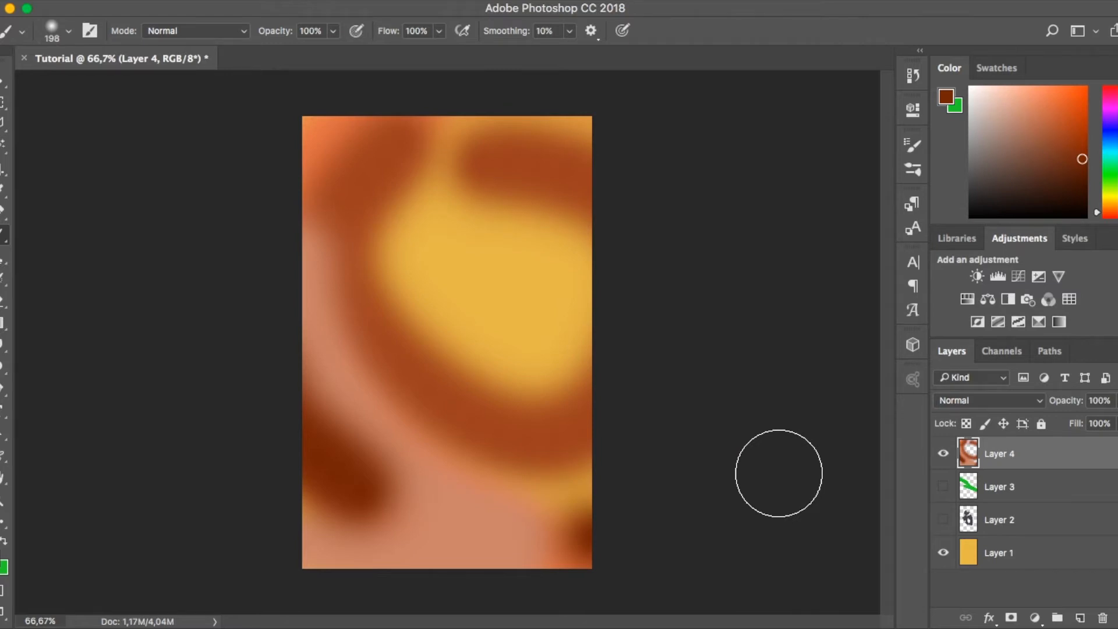
Create a new layer above Layer 4 and paint a large dark brown spot in the yellow area, testing a colour inversion on it
key(super+shift+n)
key(Return)
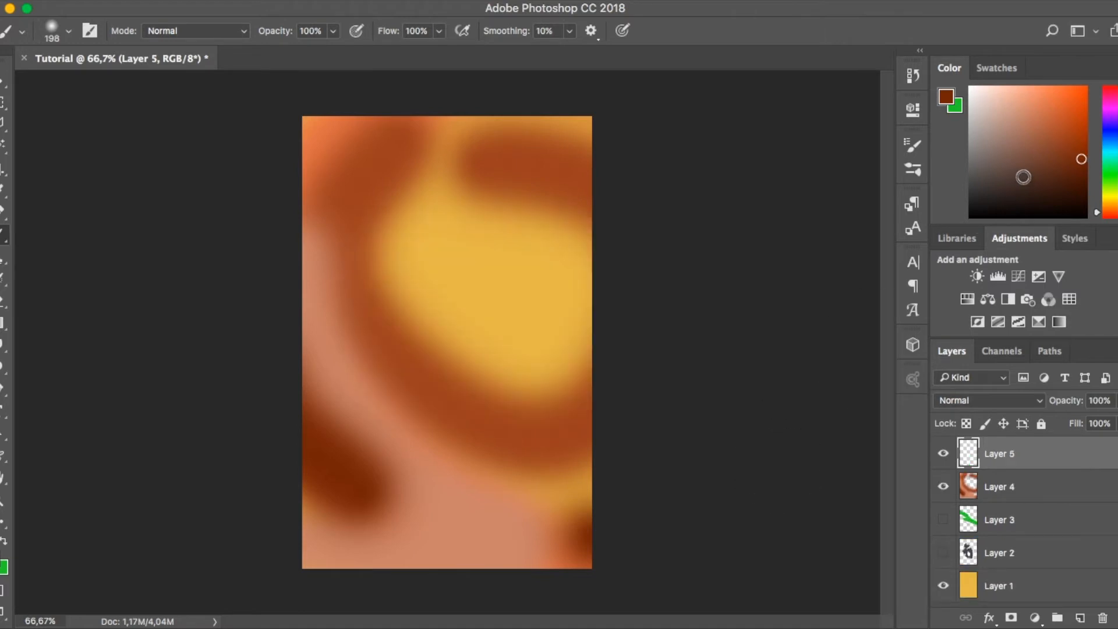
click(496, 285)
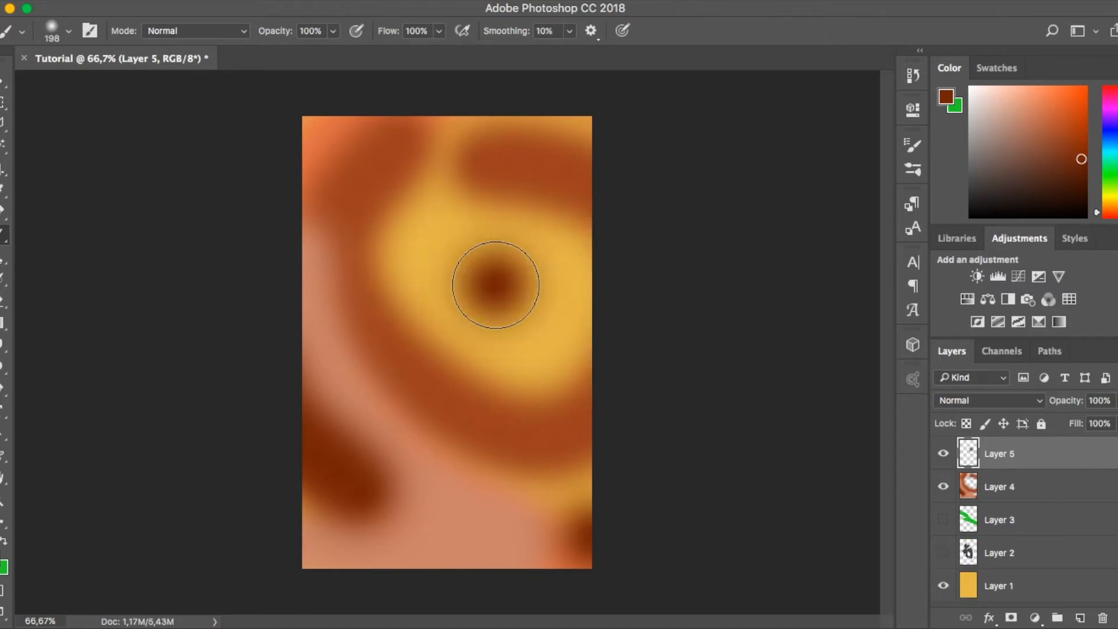
key(super+i)
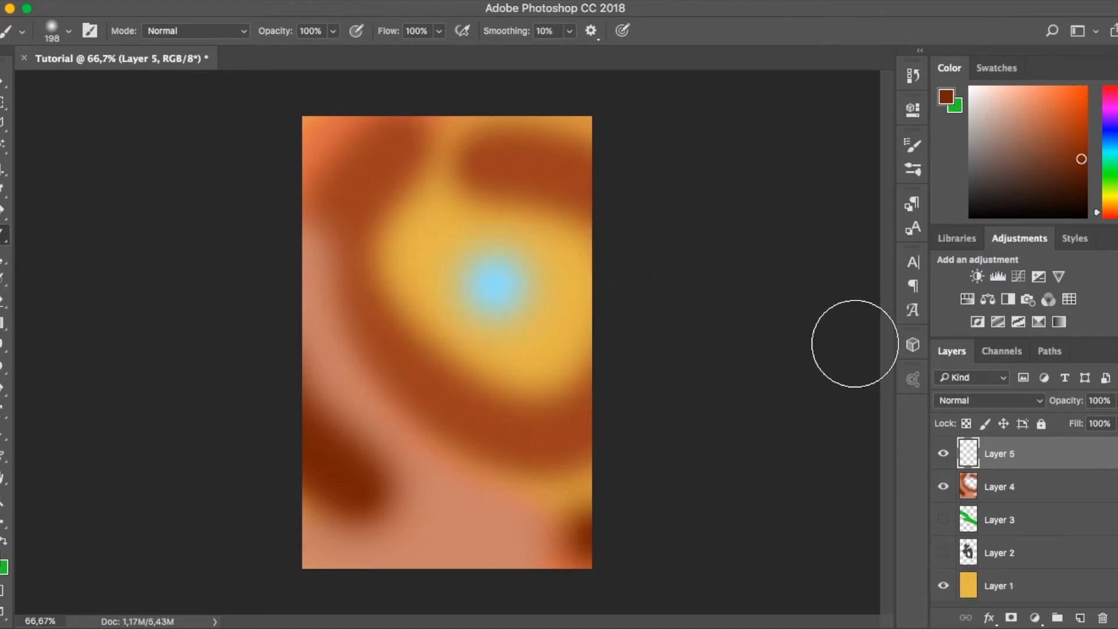
key(super+z)
mouse_move(497, 278)
mouse_down()
mouse_move(543, 295)
mouse_move(511, 342)
mouse_move(458, 288)
mouse_move(492, 292)
mouse_up()
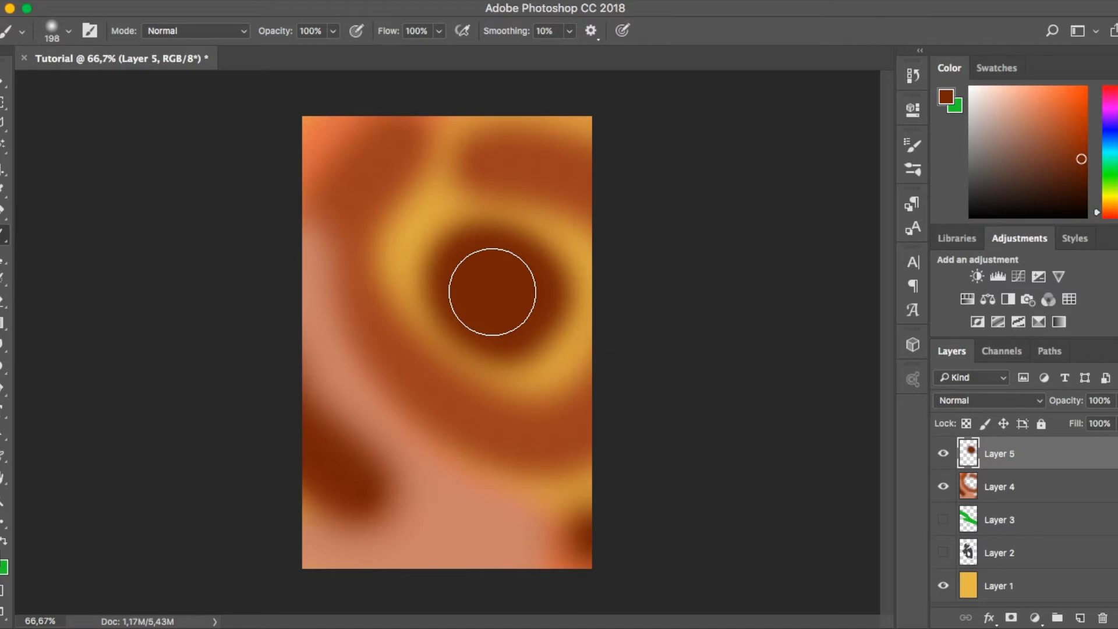
key(v)
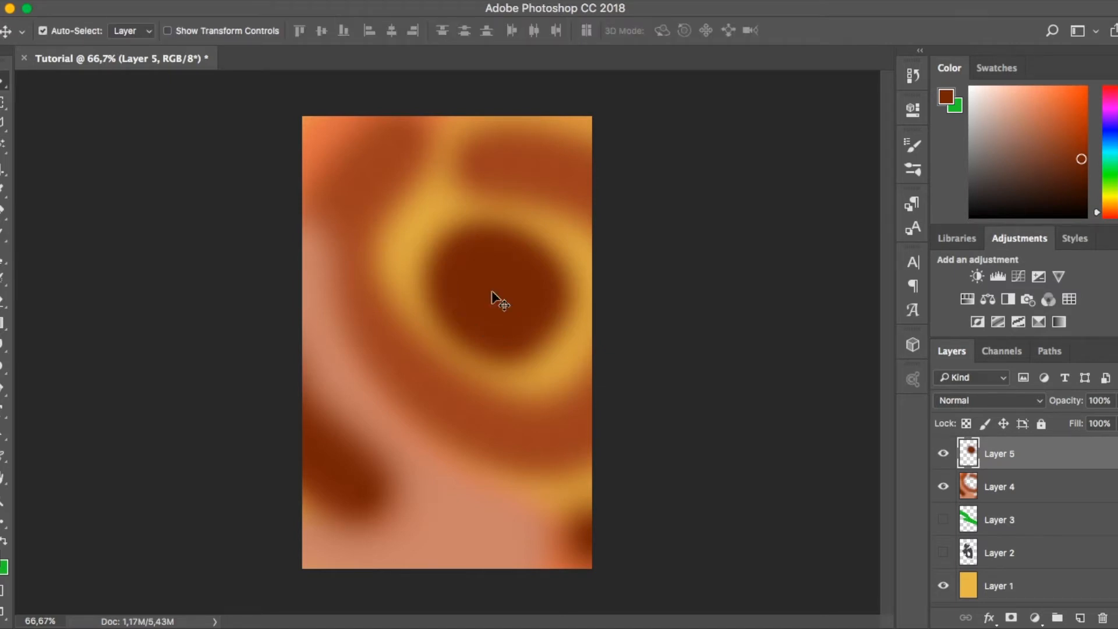
Invert the spot on Layer 5 and sample its light blue as the foreground colour with the Eyedropper
key(super+z)
key(i)
drag(499, 281, 490, 264)
key(v)
key(i)
drag(520, 276, 489, 301)
key(v)
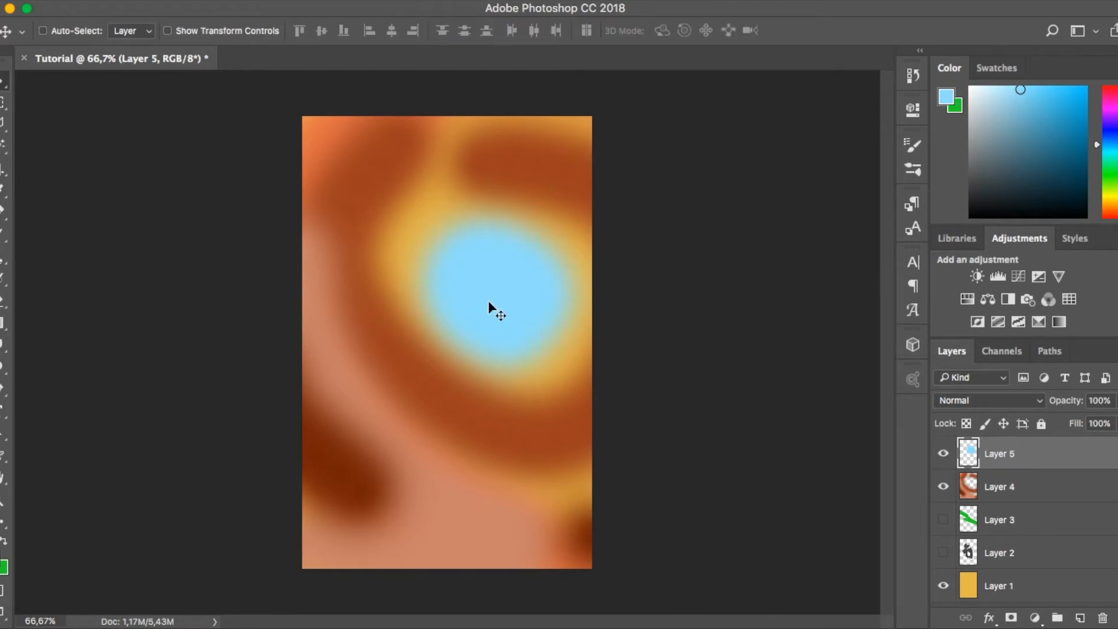
Brush three soft light blue dabs around the large spot on Layer 5, undoing the first stroke
key(b)
drag(399, 180, 364, 188)
key(super+z)
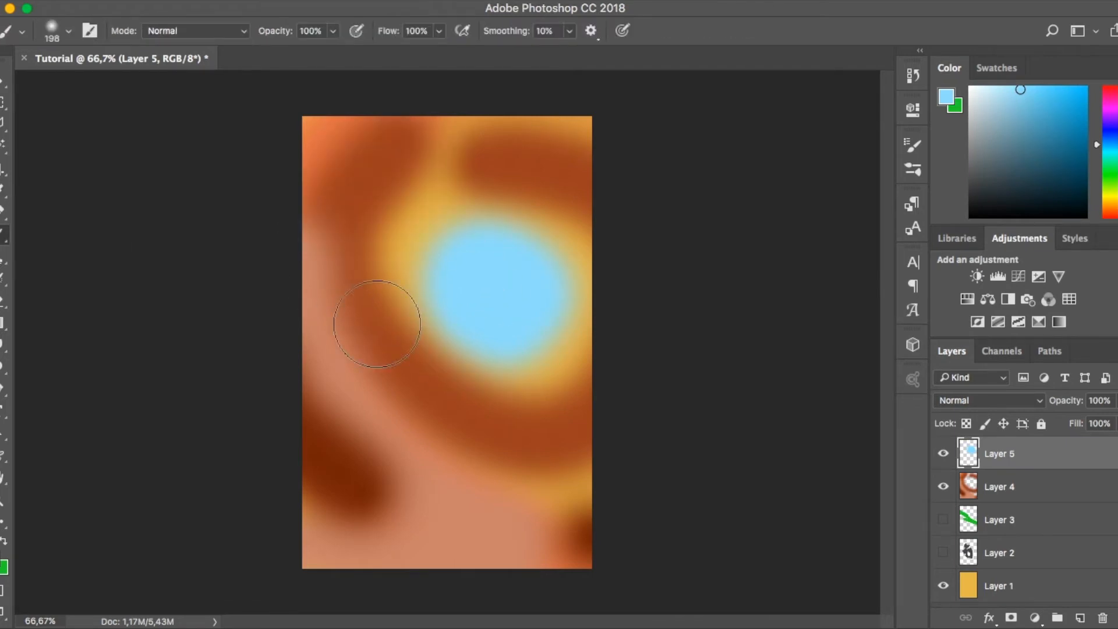
click(329, 338)
click(466, 472)
click(513, 159)
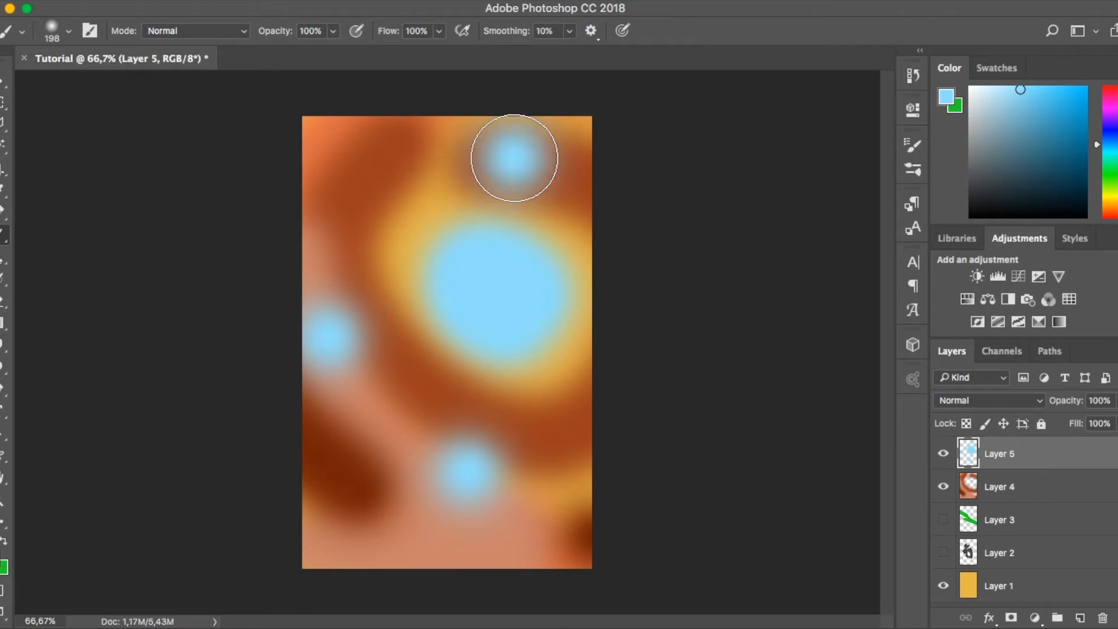
Delete Layer 5 and Layer 4, and make Layer 2 and Layer 3 visible again
key(v)
key(BackSpace)
key(BackSpace)
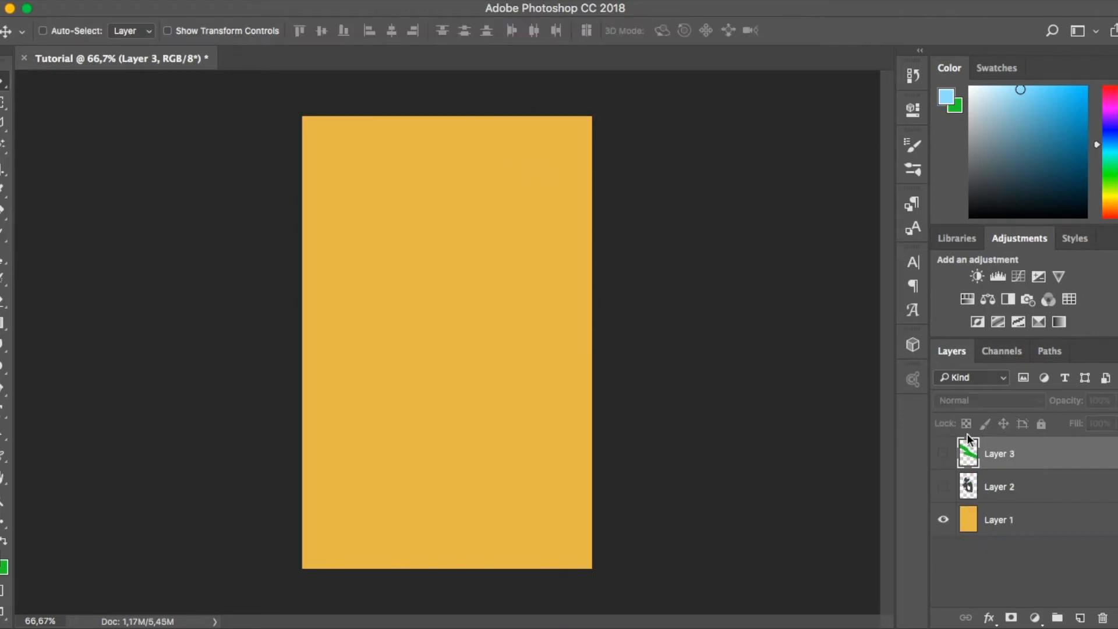
click(943, 487)
click(944, 455)
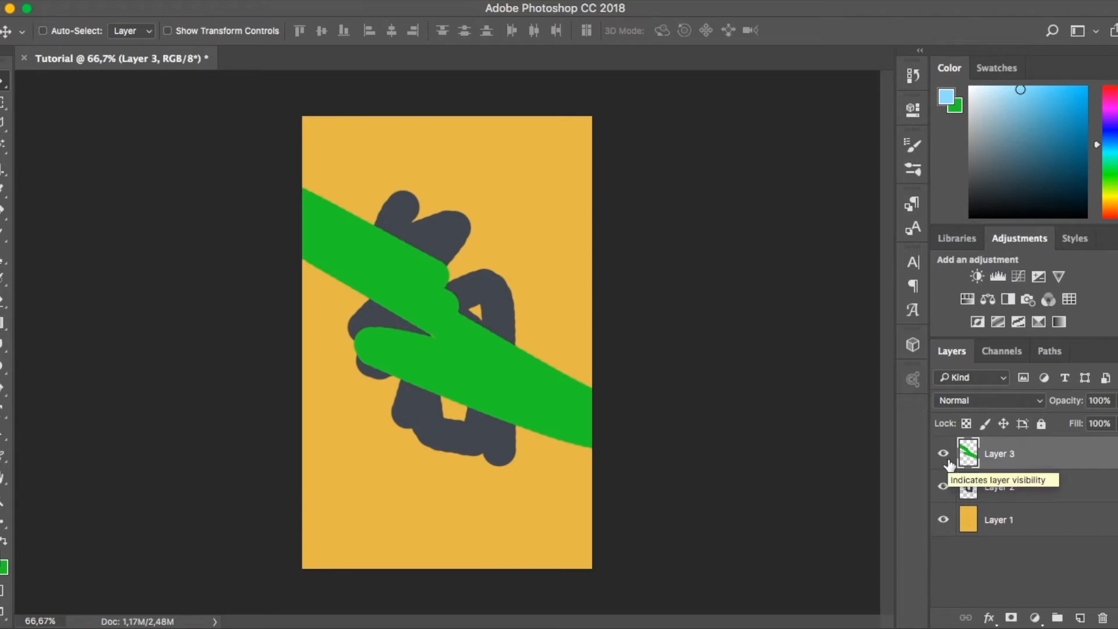
Select the middle part of the green drawing on Layer 3 with the freehand Lasso and move it toward the upper right
click(3, 124)
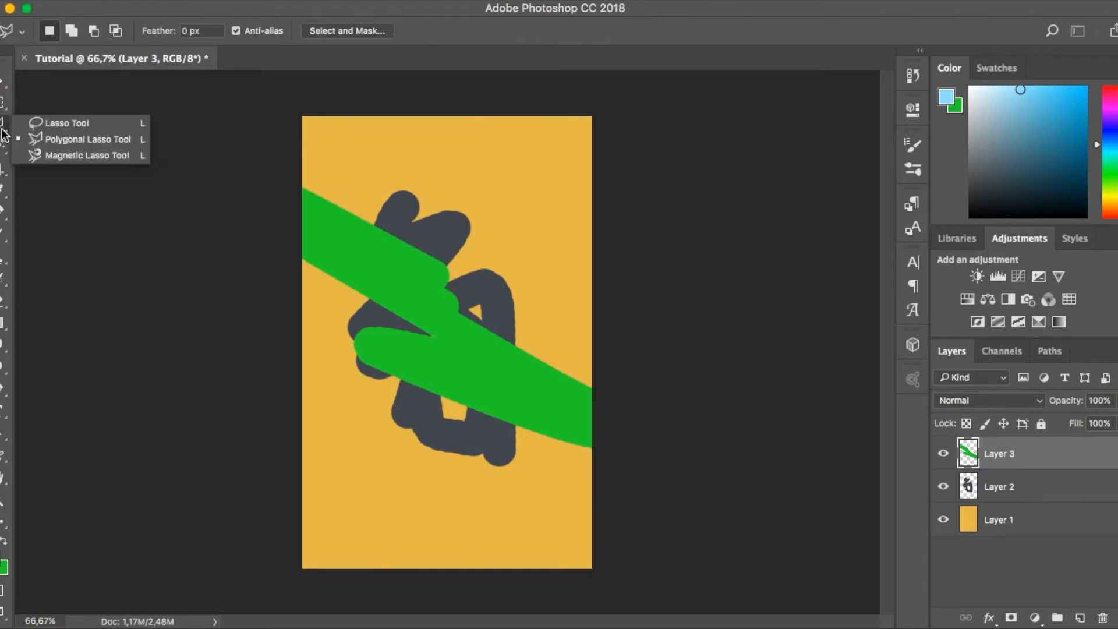
click(75, 125)
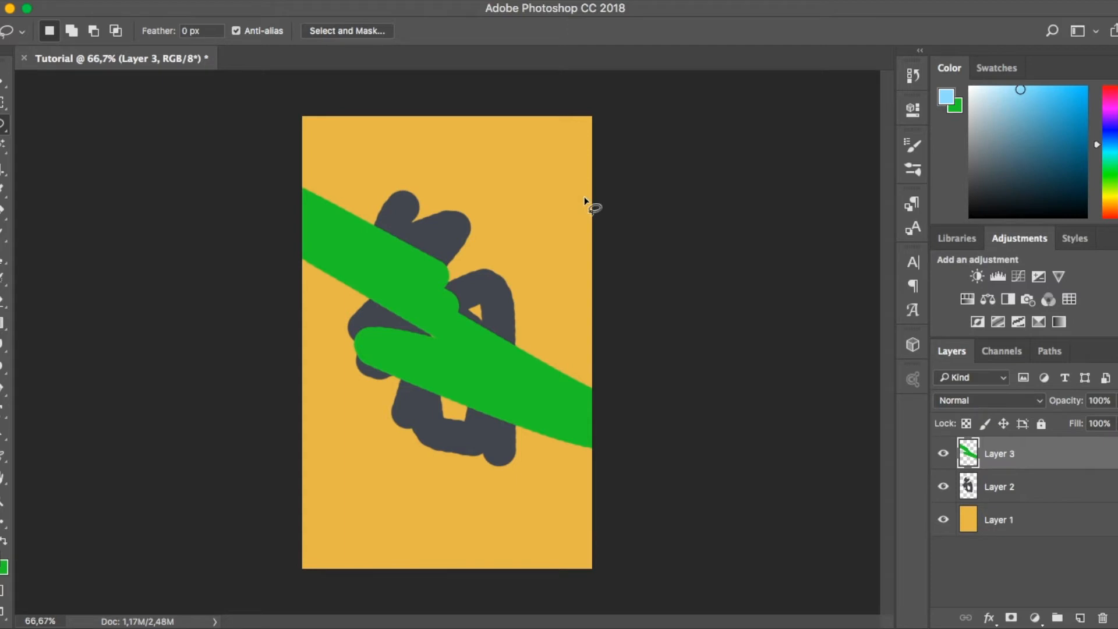
mouse_move(525, 244)
mouse_down()
mouse_move(394, 249)
mouse_move(350, 424)
mouse_move(542, 245)
mouse_up()
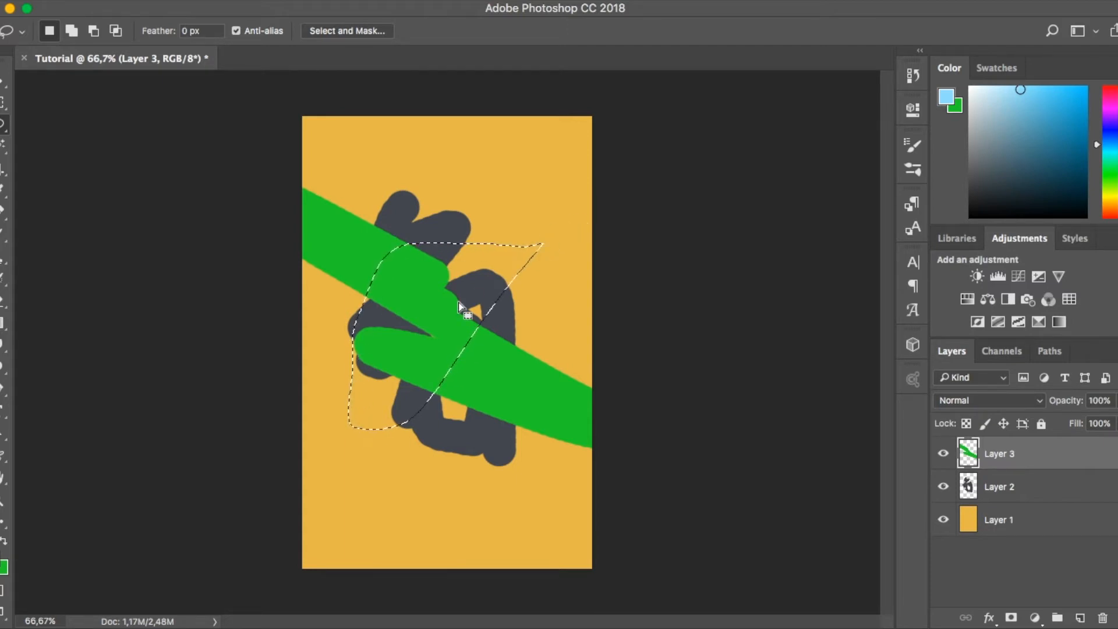
key(v)
mouse_move(460, 303)
mouse_down()
mouse_move(522, 198)
mouse_move(434, 388)
mouse_move(388, 453)
mouse_move(545, 164)
mouse_move(538, 204)
mouse_move(555, 165)
mouse_move(571, 250)
mouse_move(492, 246)
mouse_move(504, 237)
mouse_move(399, 323)
mouse_move(489, 214)
mouse_up()
Invert the selected piece to pink, move it back into its gap and try Free Transform on it
key(super+i)
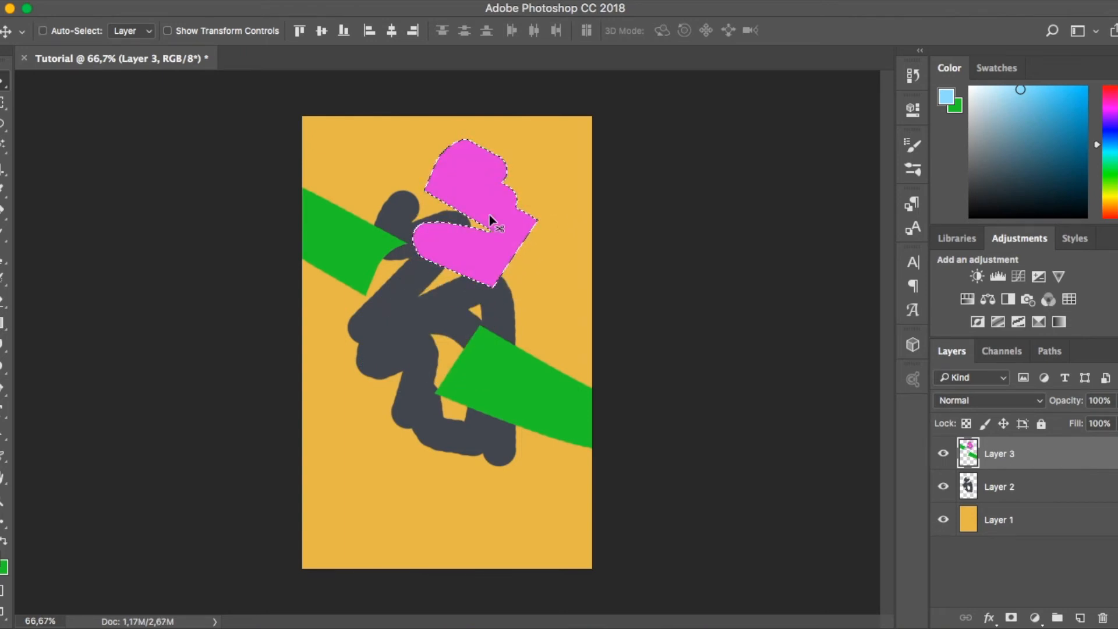
drag(491, 220, 432, 320)
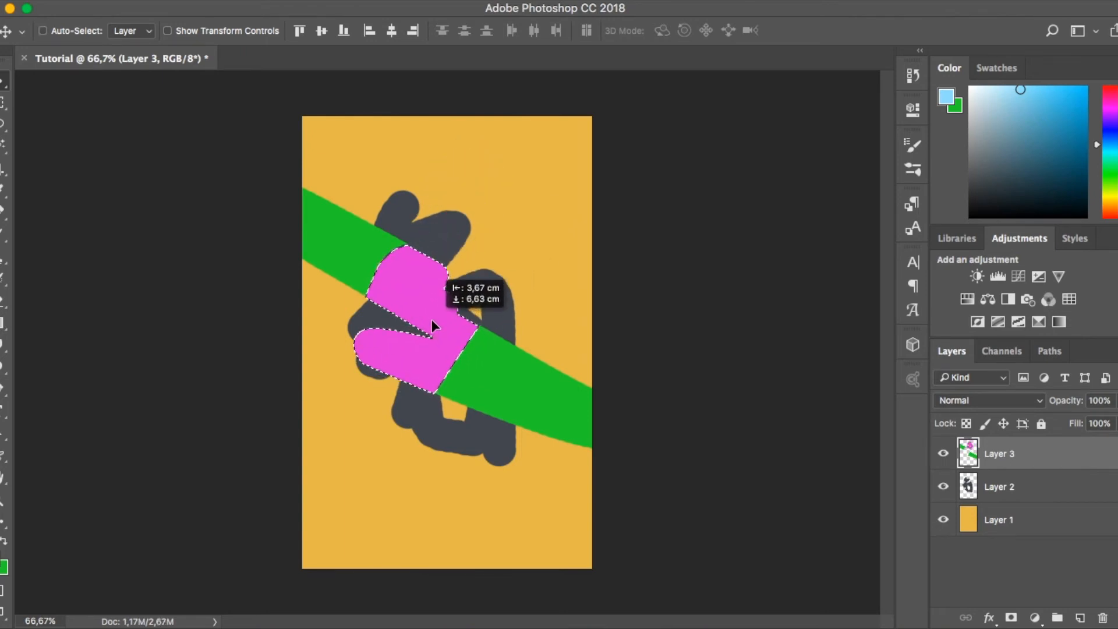
key(super+t)
drag(479, 402, 314, 245)
key(Return)
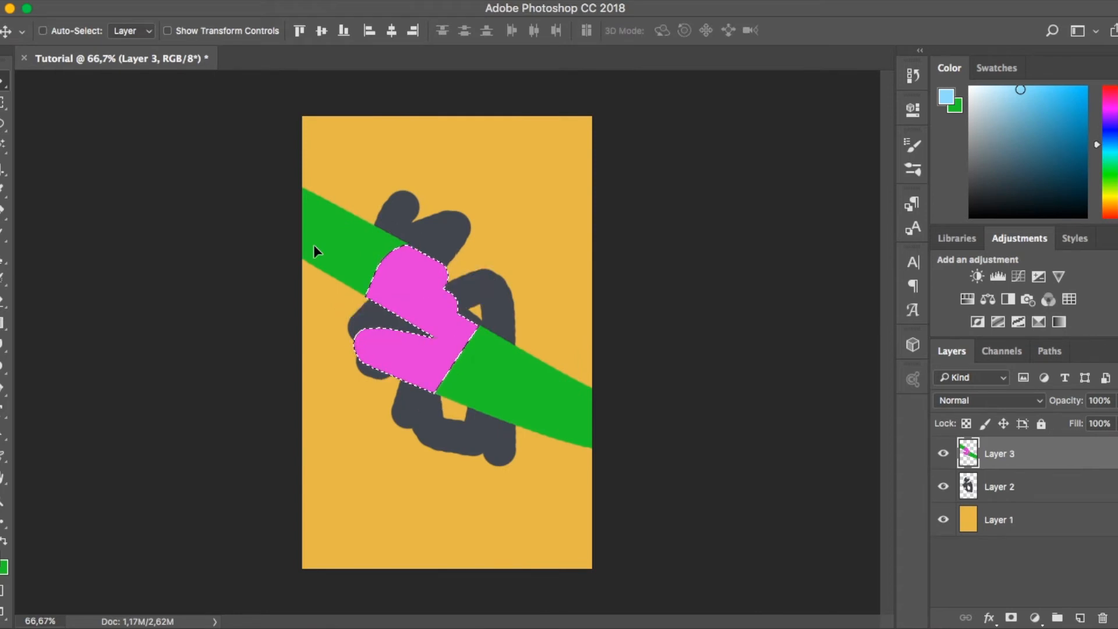
Fill the selected piece with the green background colour and deselect it, stepping back and forward through these changes
key(super+BackSpace)
key(super+d)
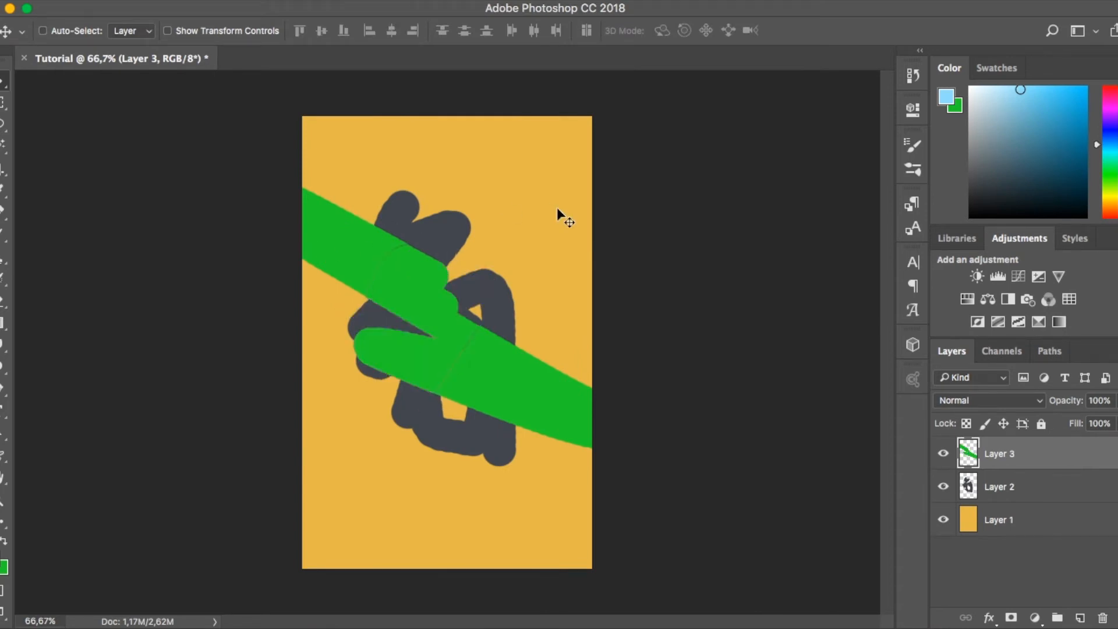
key(super+alt+z)
key(super+alt+z)
key(super+shift+z)
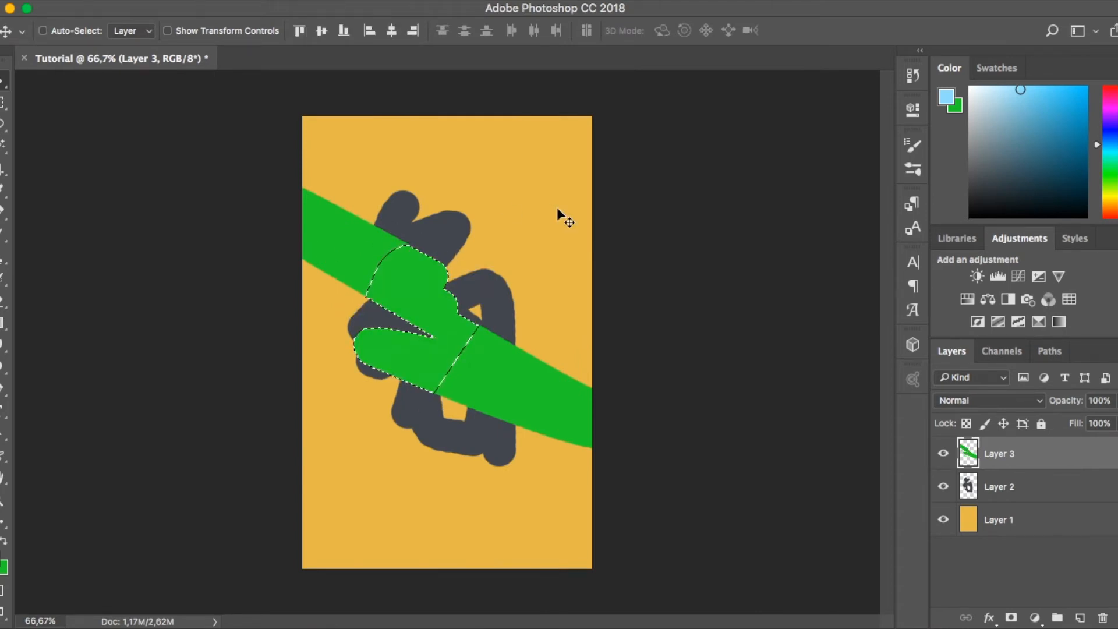
Examine the seam around the refilled piece at high magnification and return to the full document view
key(super+plus)
key(super+plus)
key(super+plus)
key(super+plus)
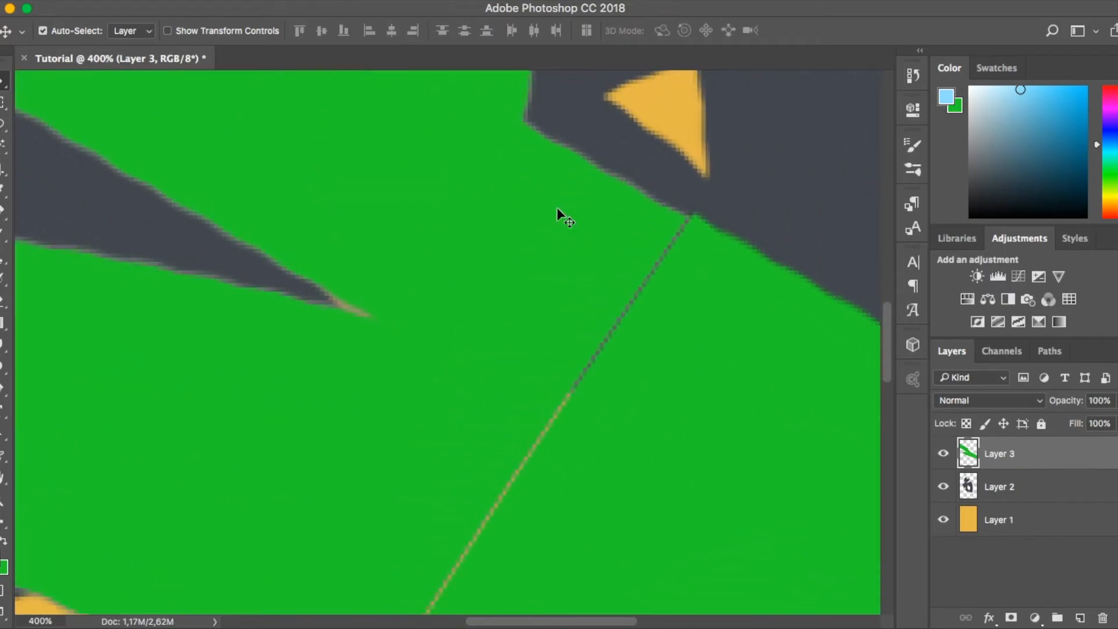
key(super+plus)
key(super+plus)
key(super+plus)
key(super+plus)
scroll(708, 262, right, 3)
right_click(702, 256)
click(663, 238)
drag(672, 236, 676, 228)
key(super+z)
key(super+0)
Step back through the history to before the Lasso edits on Layer 3
key(super+z)
key(super+z)
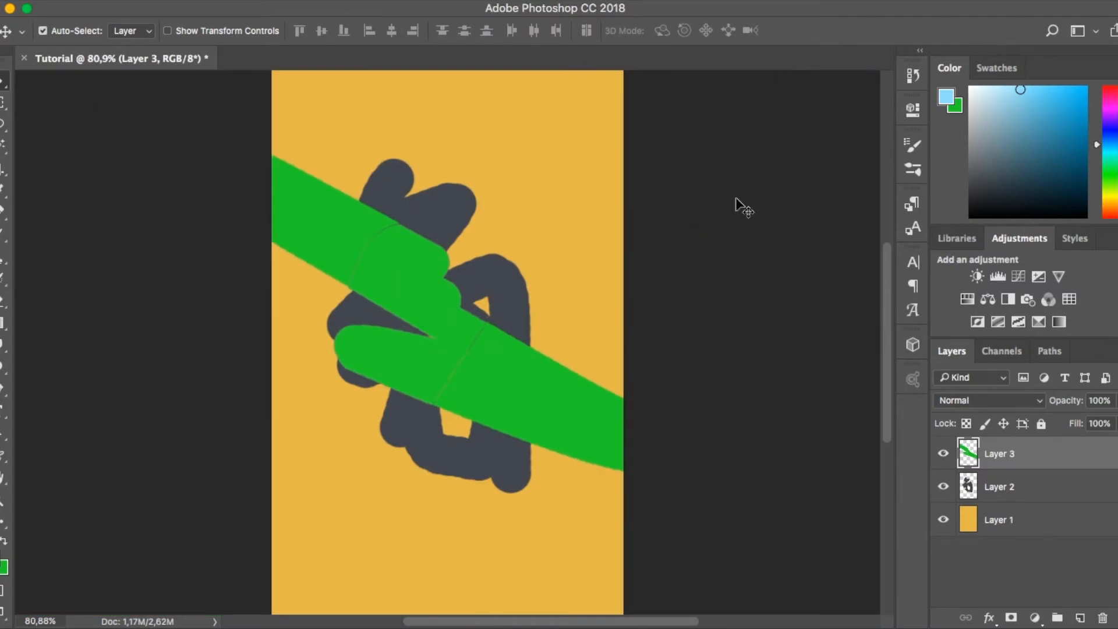
key(alt+super+z)
key(alt+super+z)
key(alt+super+z)
key(alt+super+z)
key(alt+super+z)
key(alt+super+z)
Examine the restored green drawing at 400% and look through the Preferences categories without opening one
key(super+plus)
key(super+plus)
key(super+plus)
key(super+plus)
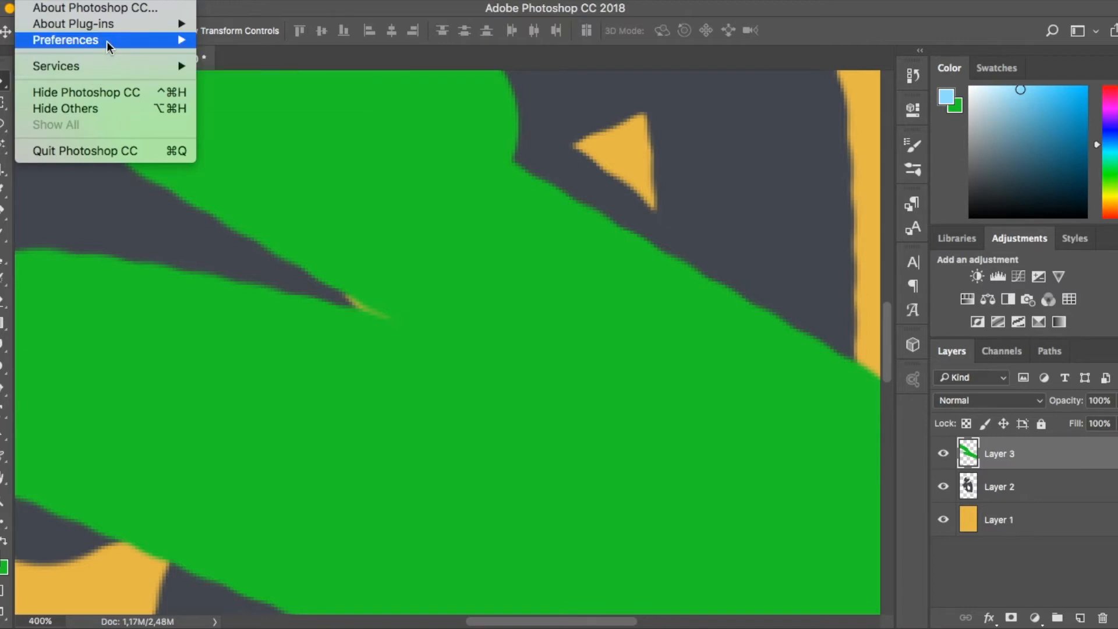
mouse_move(127, 43)
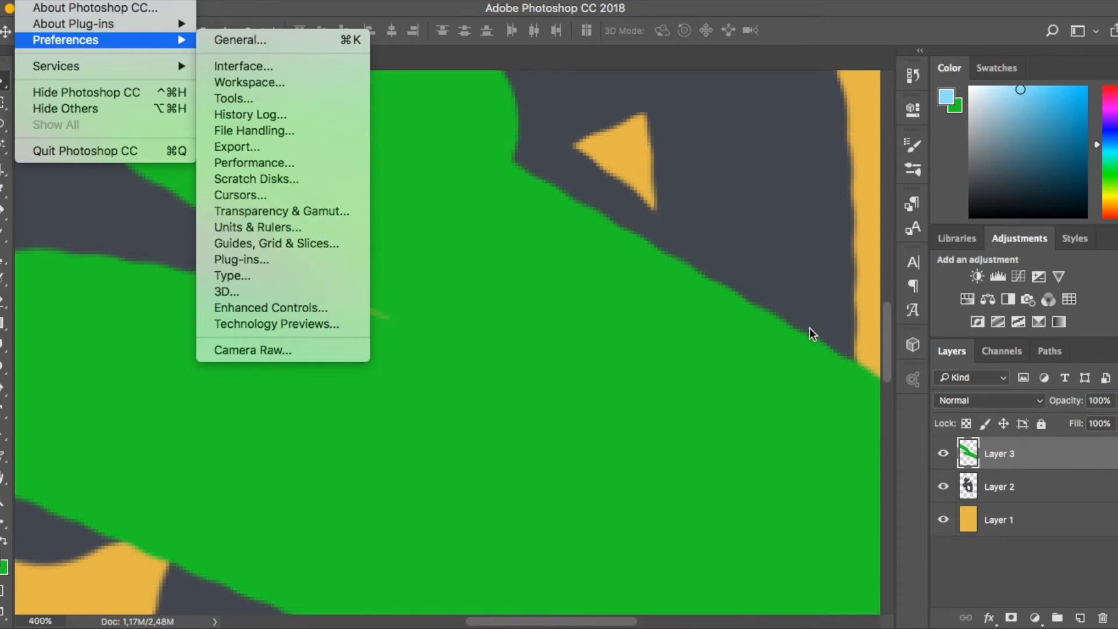
click(745, 285)
key(super+0)
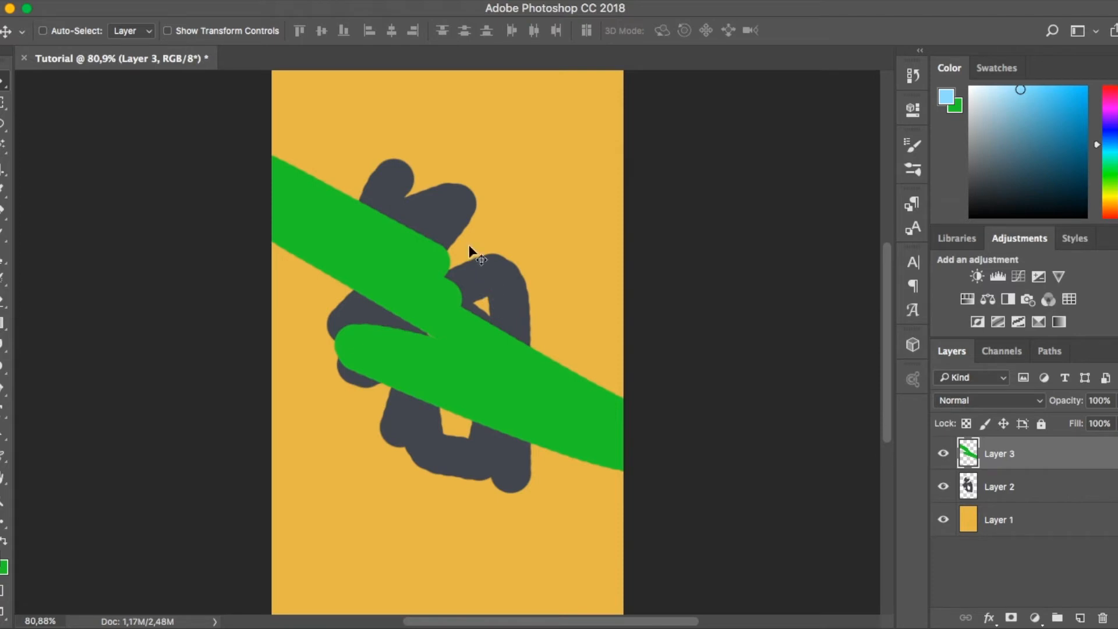
Outline a five-cornered section of the upper green stroke on Layer 3 with the Polygonal Lasso tool
click(2, 129)
click(84, 138)
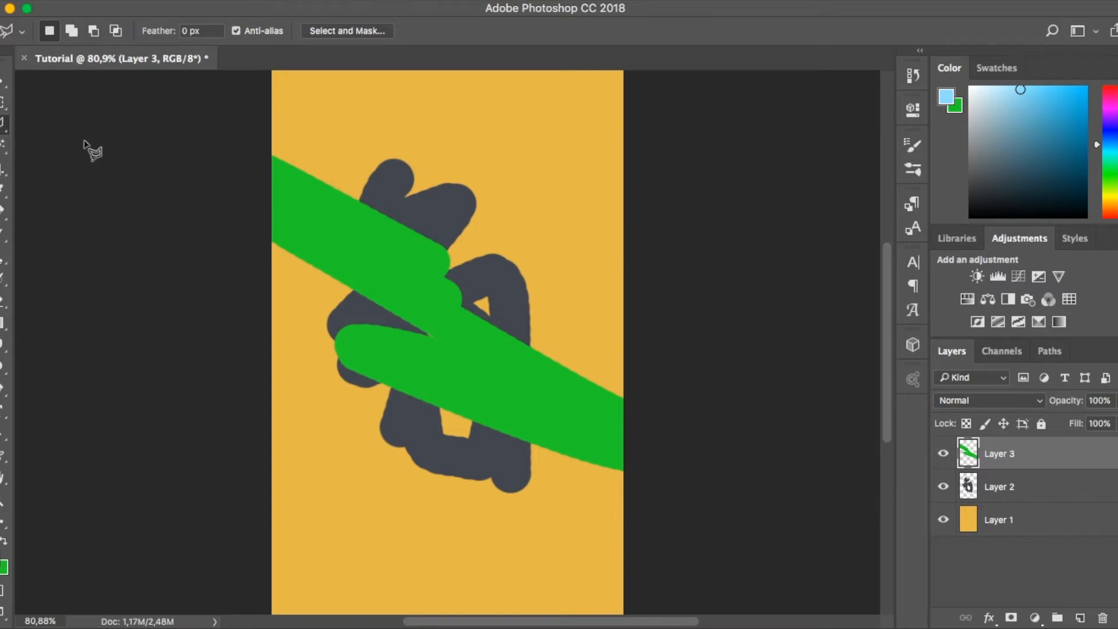
scroll(369, 180, up, 5)
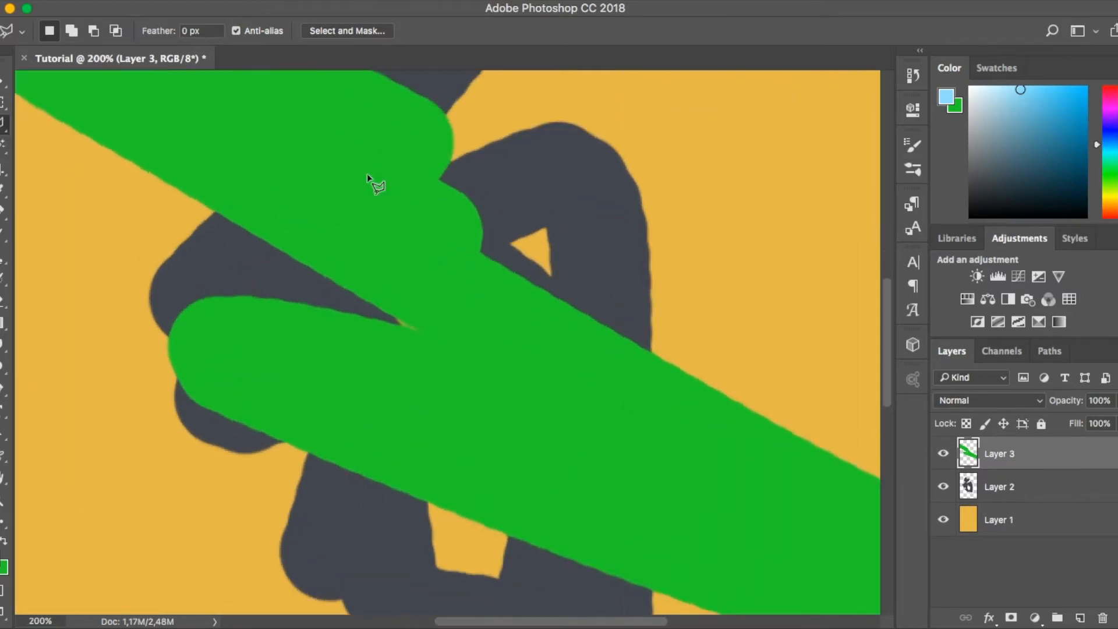
scroll(369, 180, left, 2)
click(434, 153)
click(245, 295)
click(336, 376)
click(435, 310)
click(521, 214)
click(433, 153)
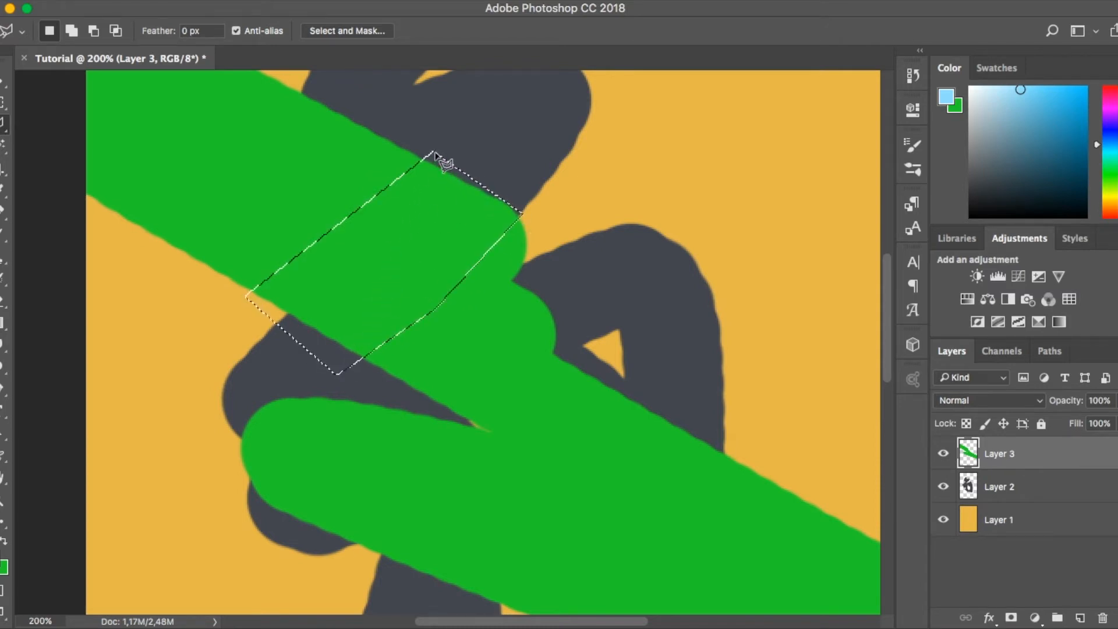
Try inverting the colours of the polygonal selection and deselecting it, undoing each change
key(super+i)
key(super+z)
key(super+z)
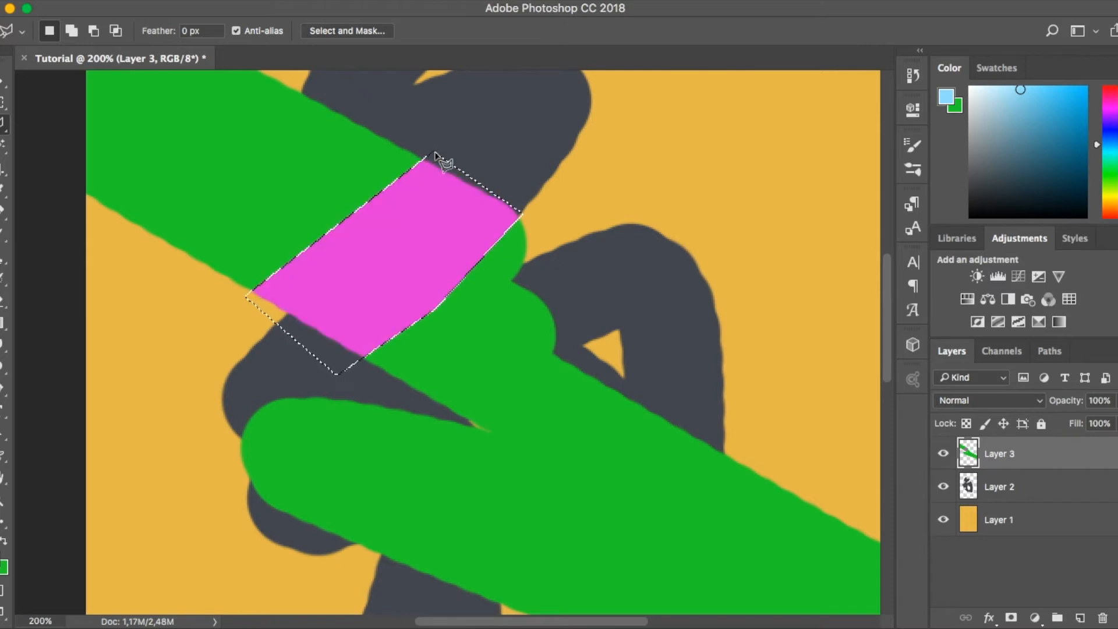
key(super+z)
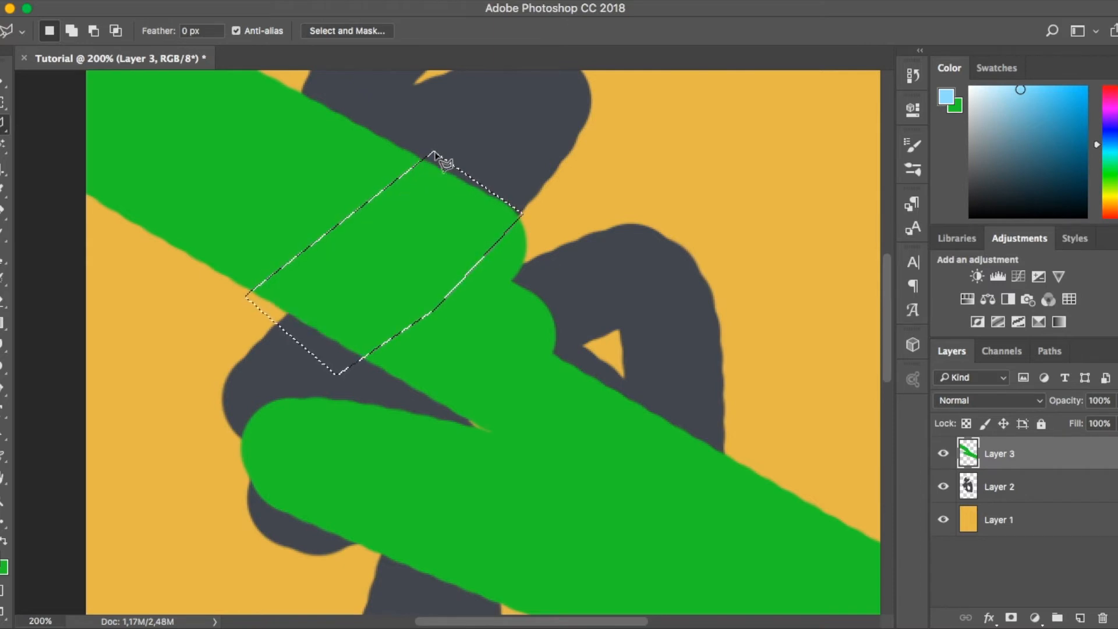
key(super+d)
key(super+z)
key(super+i)
key(super+z)
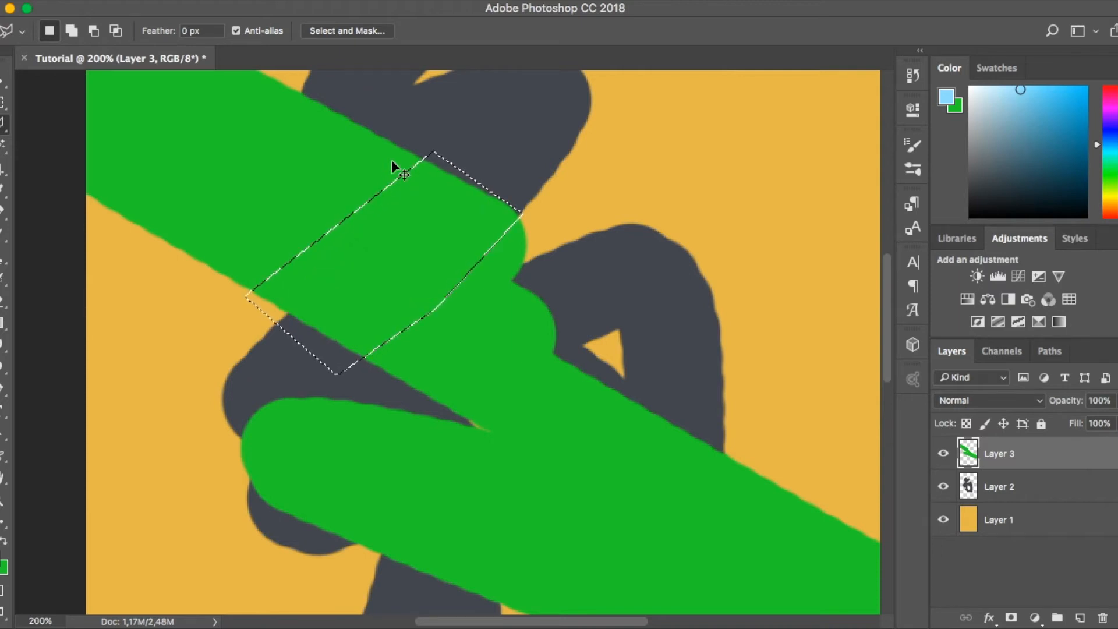
Invert the selected green section's colours once more, undo the inversion and clear the polygonal selection
key(super+i)
key(super+z)
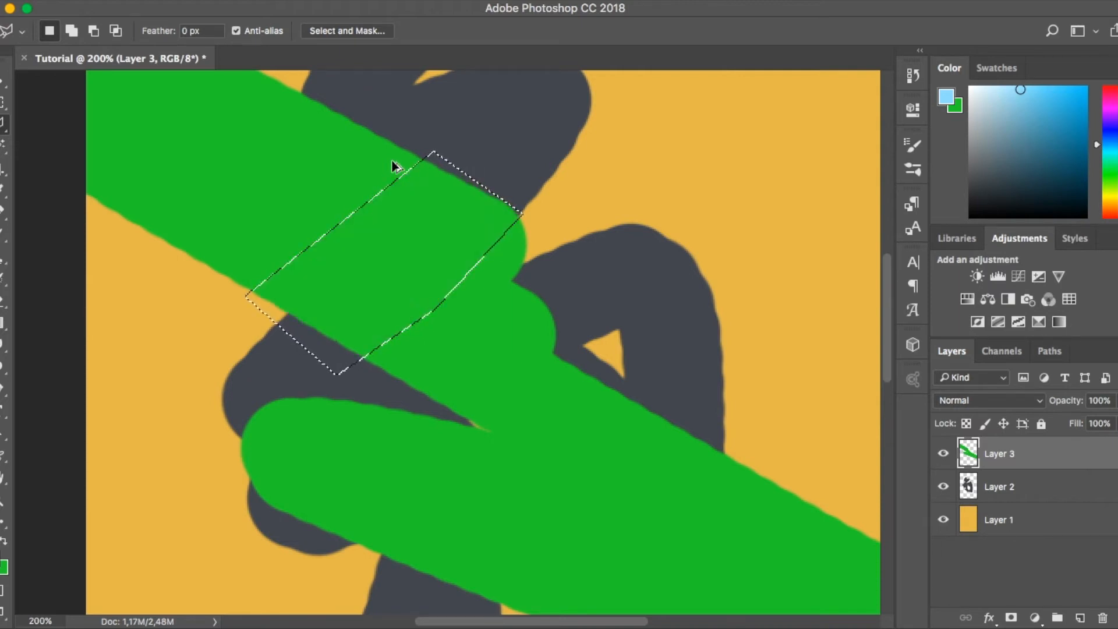
key(super+d)
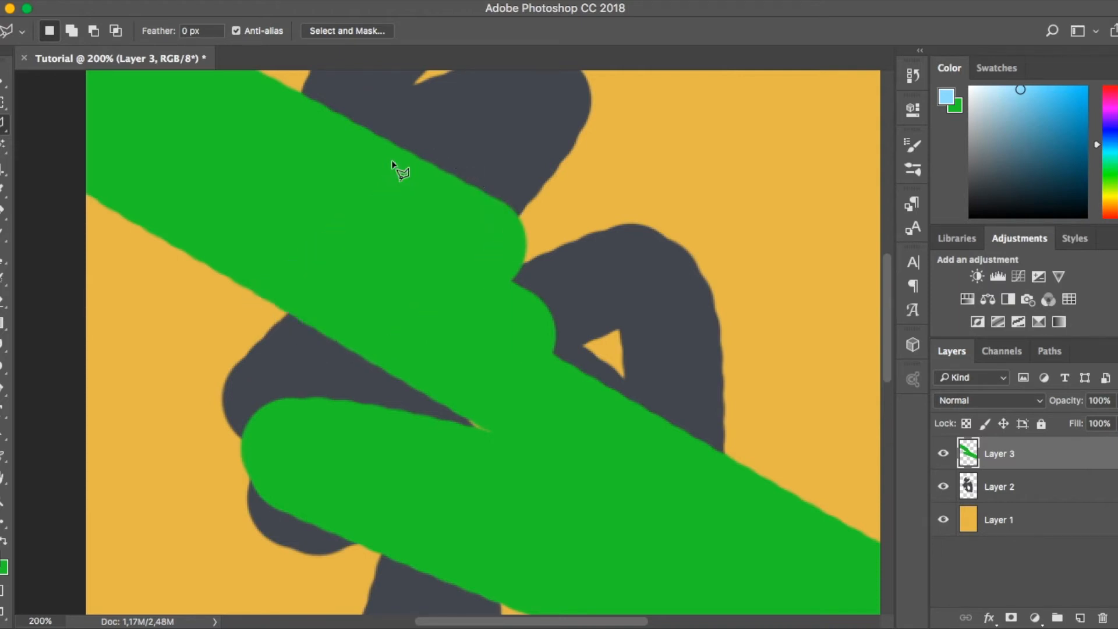
Try outlining a rectangular area over the upper green stroke with straight Polygonal Lasso edges, and deselect it
click(281, 107)
click(514, 106)
click(514, 272)
click(282, 272)
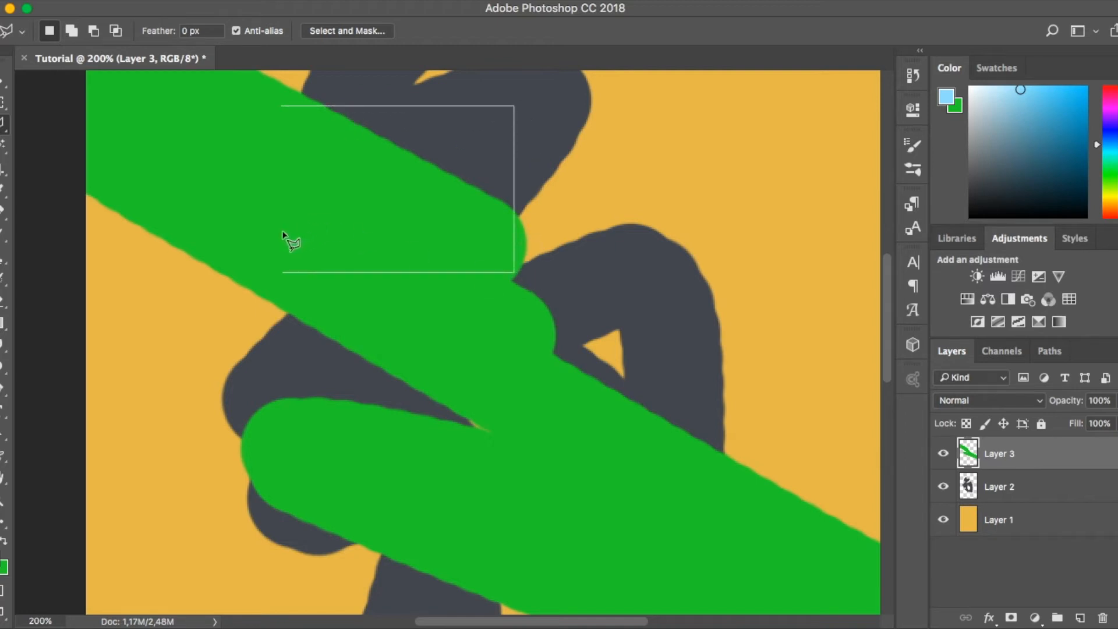
click(283, 107)
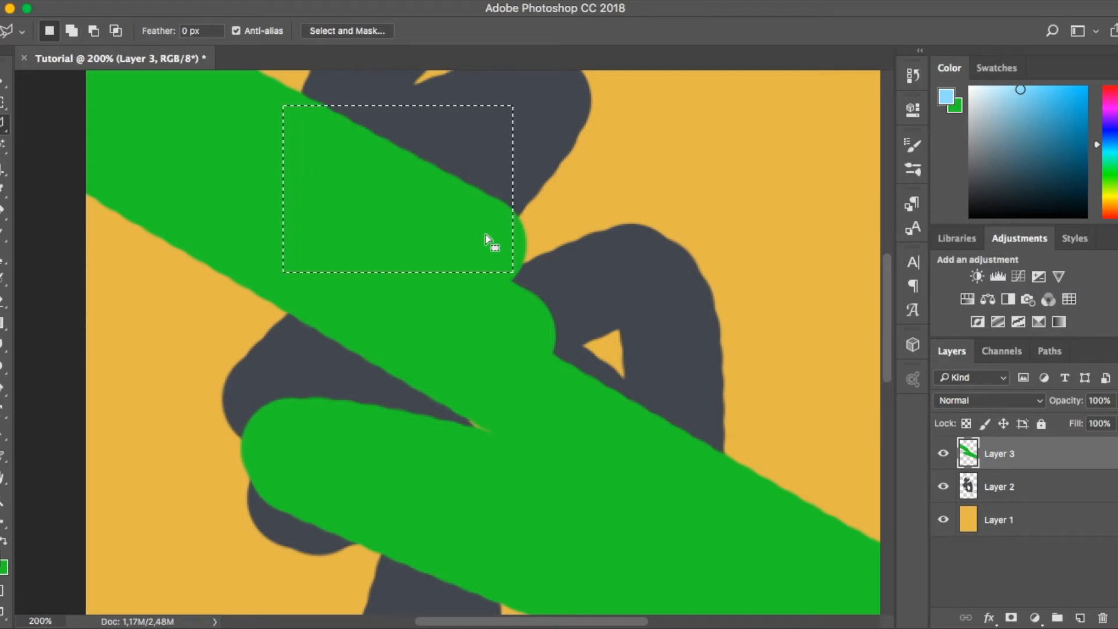
key(super+d)
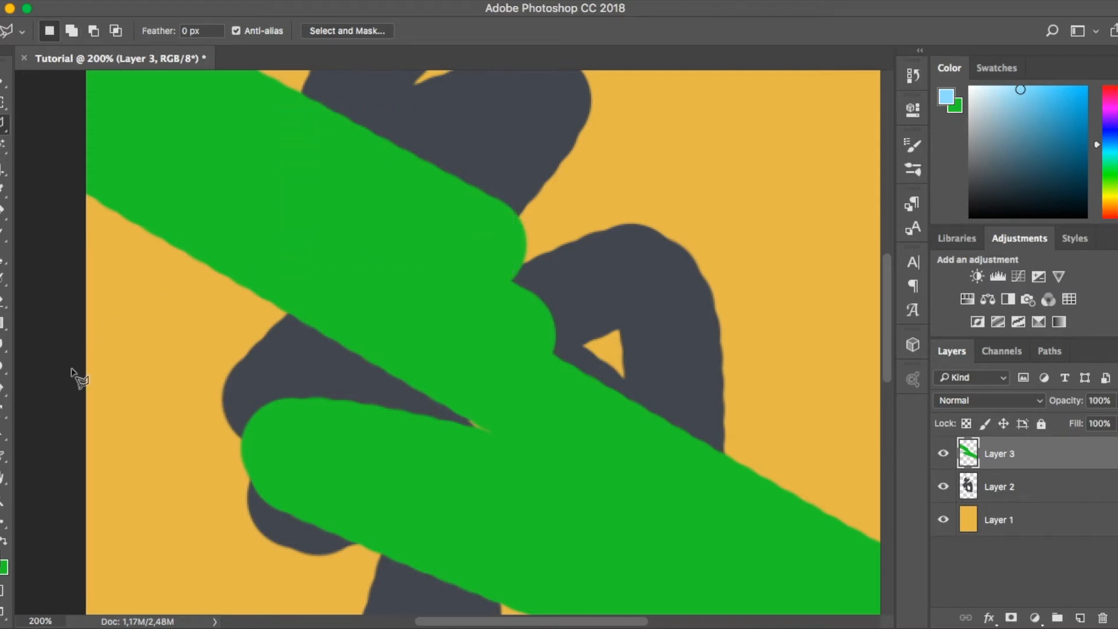
Set up the Rectangle tool with a dark brown fill from the recently used colours and no stroke
click(6, 453)
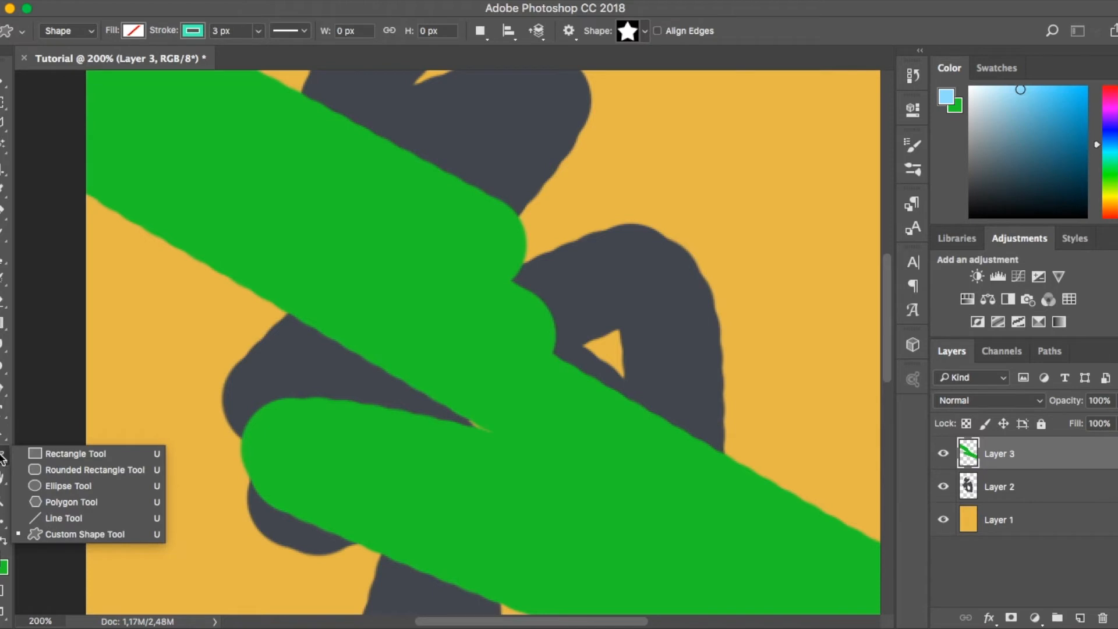
click(68, 452)
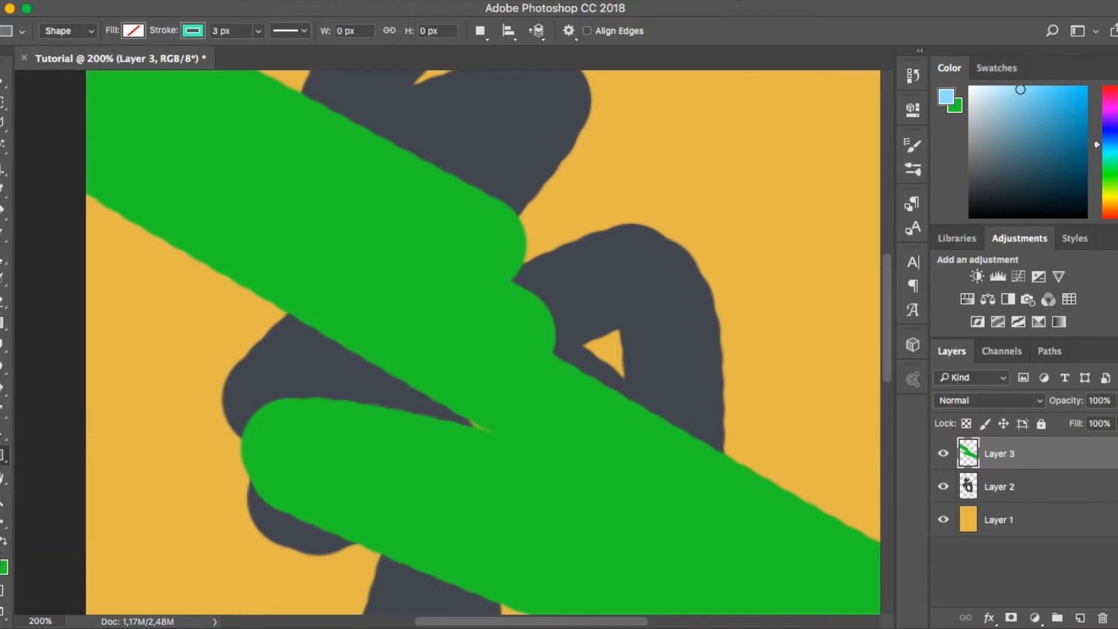
click(133, 31)
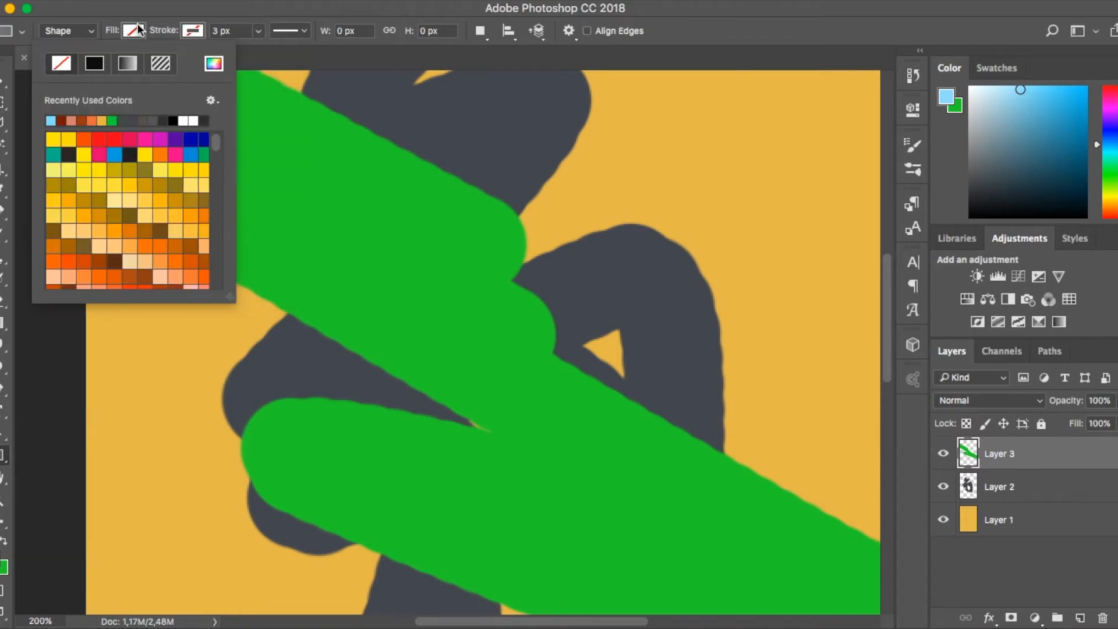
click(114, 121)
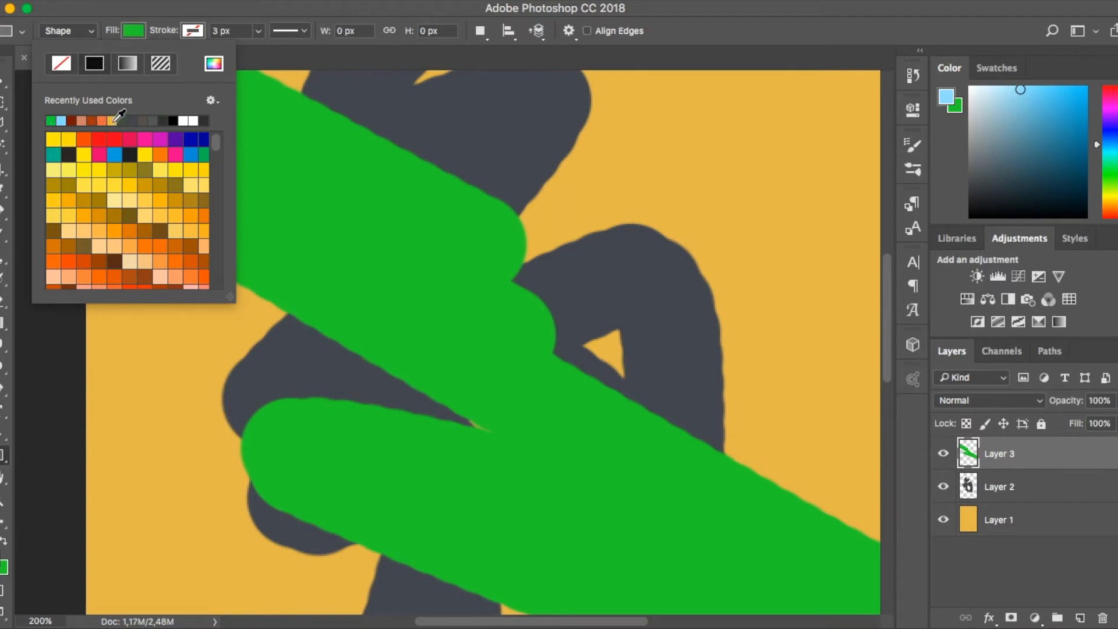
click(71, 121)
Try drawing a freehand rectangle and a 74 × 74 px square over the green stroke, undoing each shape
drag(325, 165, 722, 483)
key(ctrl+z)
drag(379, 292, 252, 163)
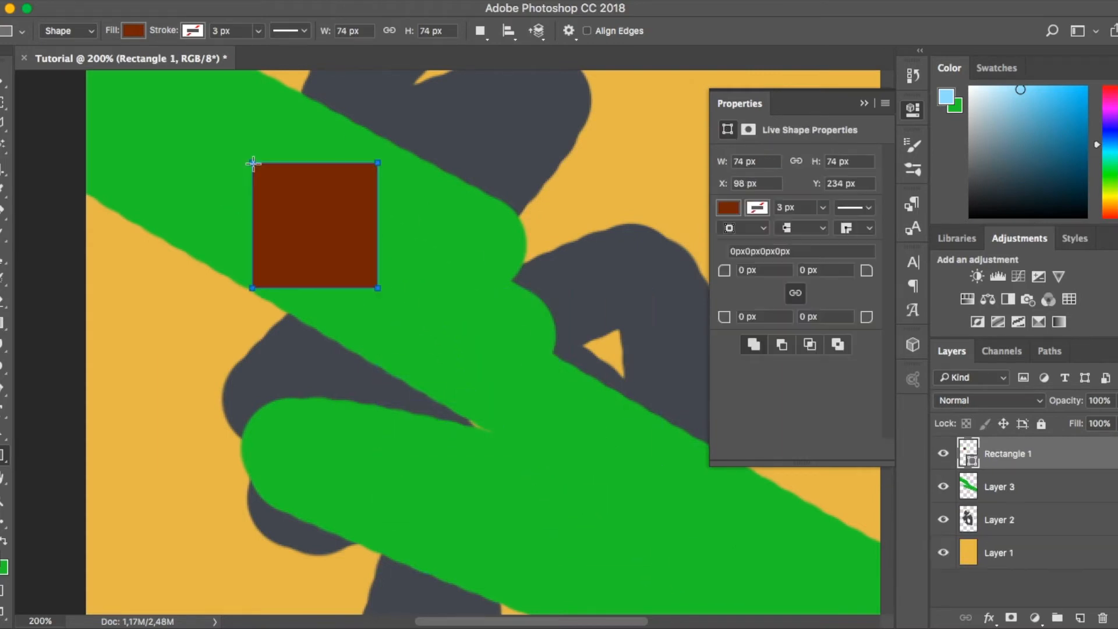
click(908, 109)
key(ctrl+z)
key(v)
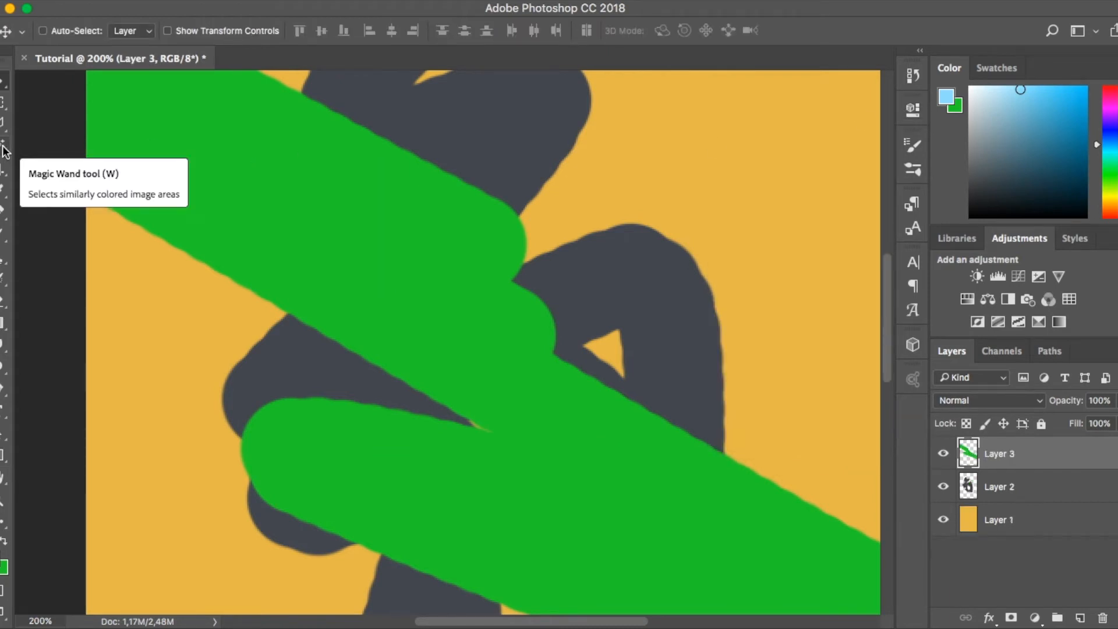
Switch to the Quick Selection tool in place of the Magic Wand
click(5, 150)
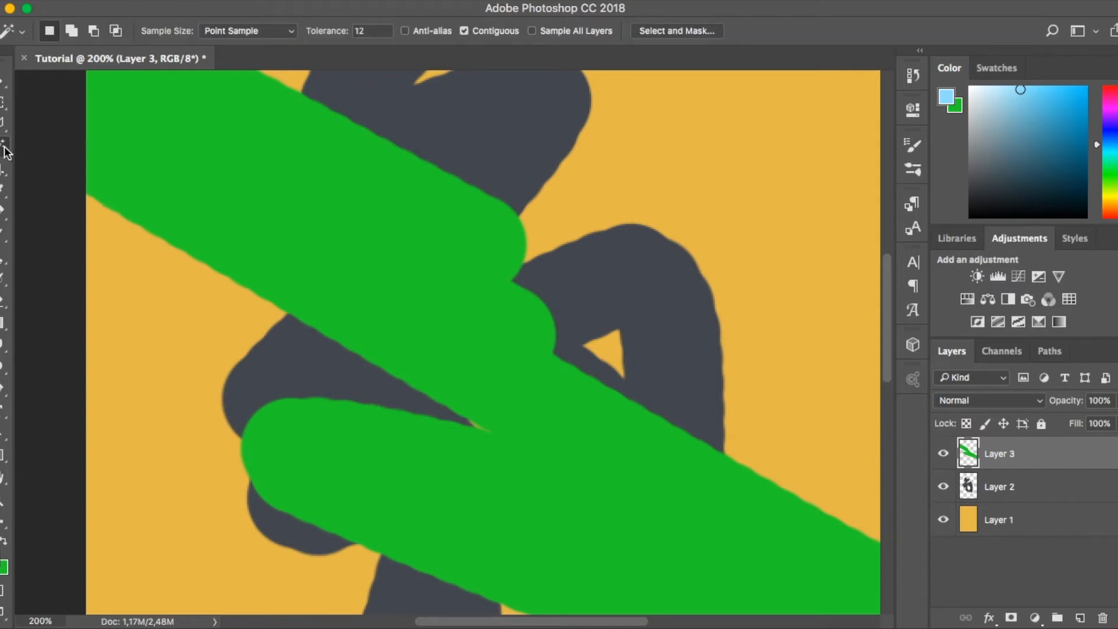
right_click(3, 150)
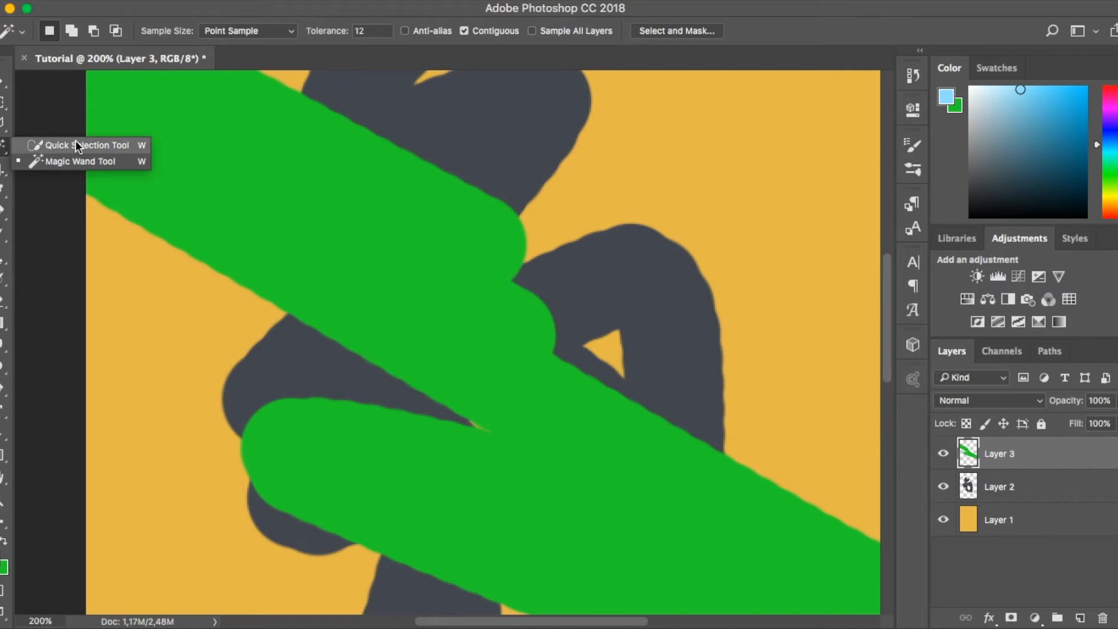
click(102, 143)
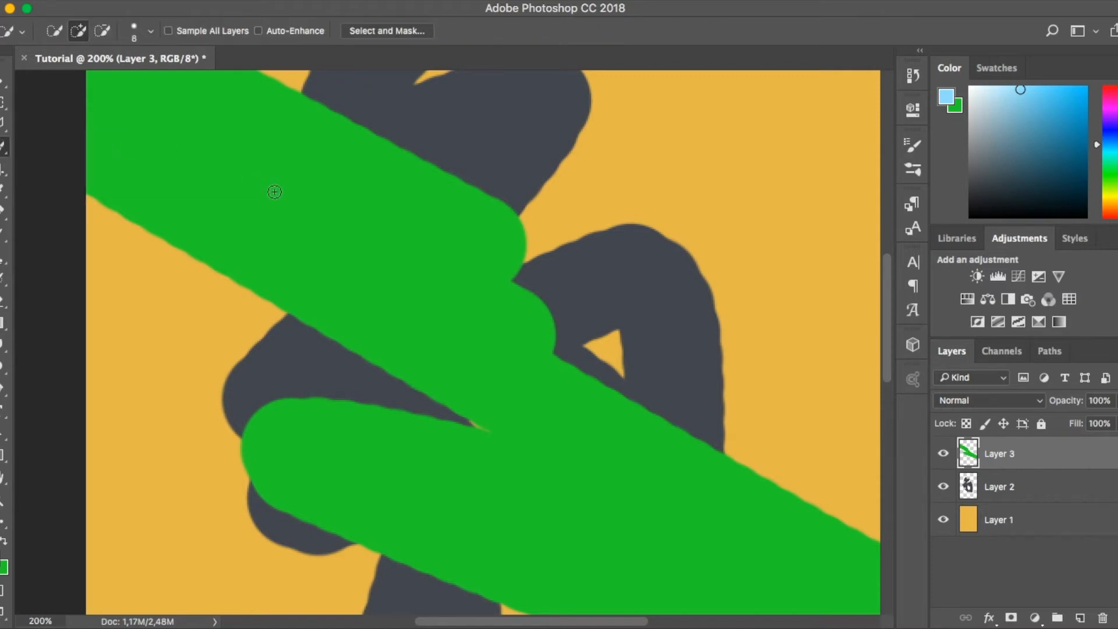
Duplicate Layer 1, Layer 2 and Layer 3 together and merge the copies into a single layer
shift+click(1037, 524)
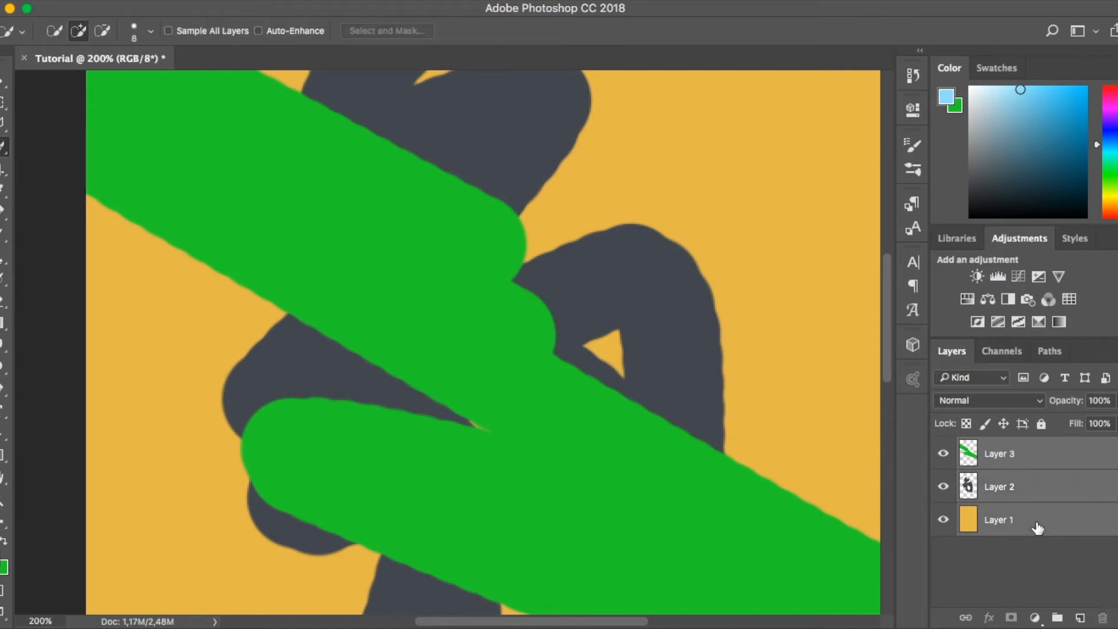
key(ctrl+j)
key(ctrl+e)
Group the three original layers, hide the group and make Layer 3 copy the active layer
click(999, 502)
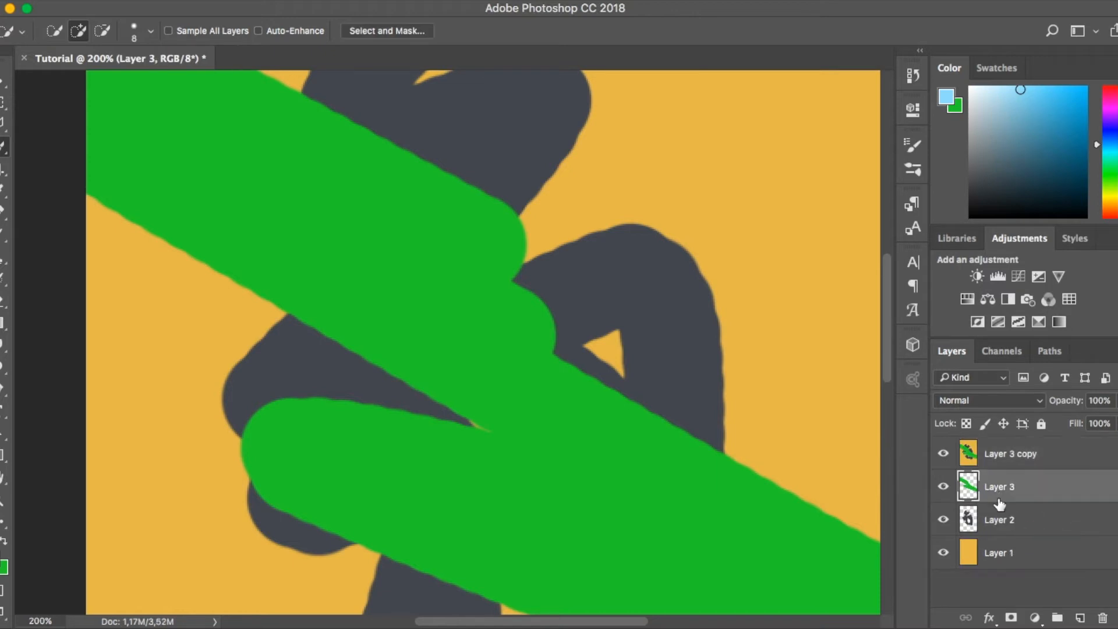
shift+click(999, 554)
key(ctrl+g)
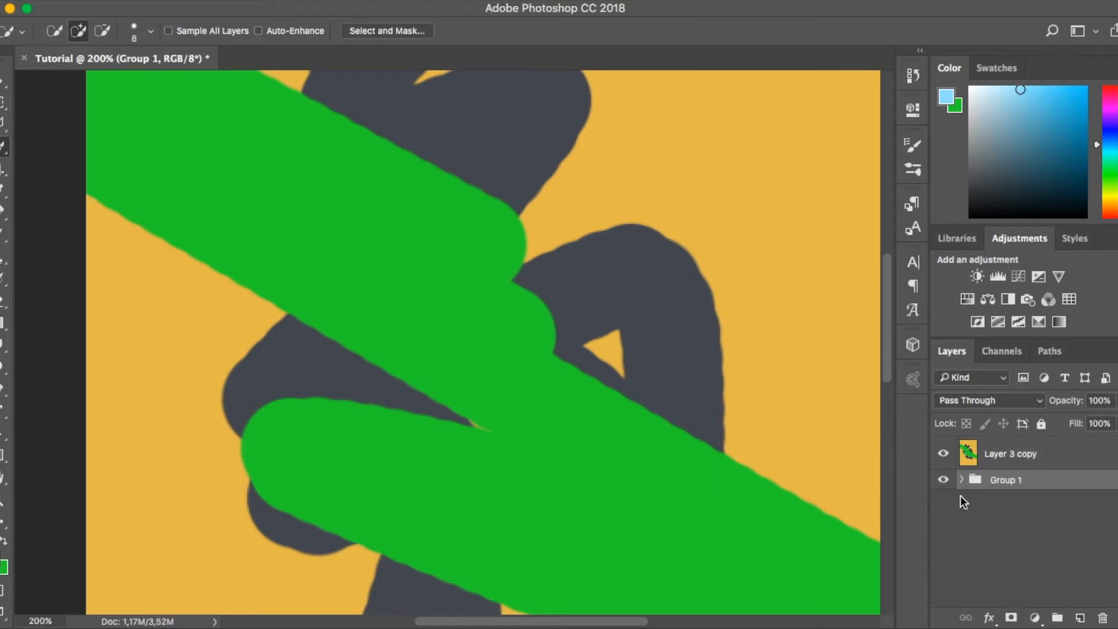
click(944, 479)
click(992, 464)
Select the whole green drawing on Layer 3 copy with the Quick Selection tool
key(ctrl+0)
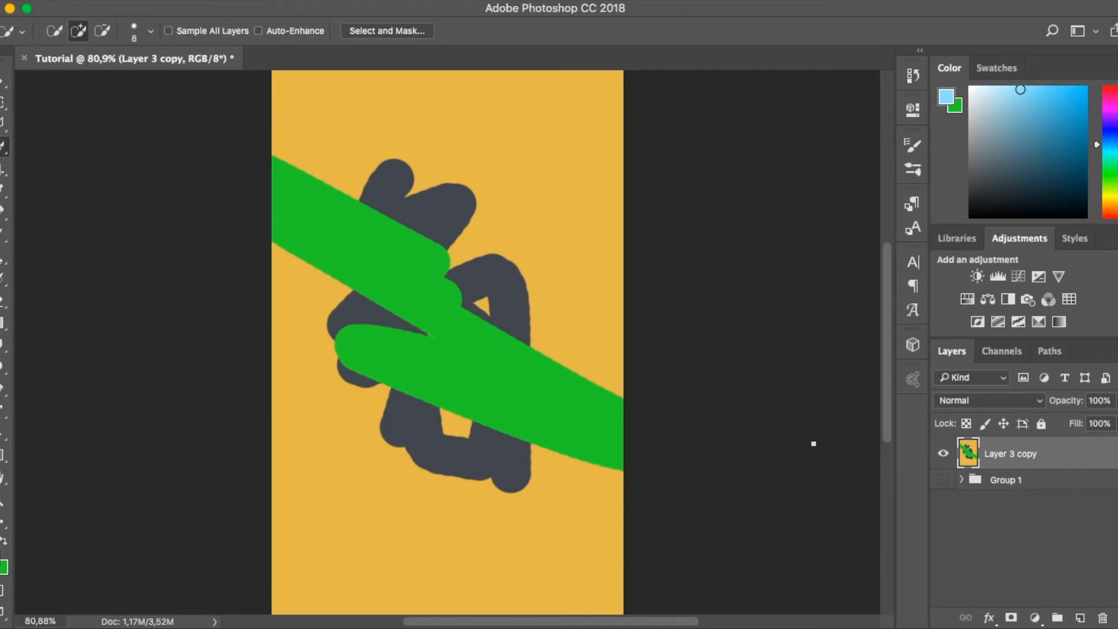
drag(592, 439, 483, 399)
drag(442, 346, 428, 316)
key(alt)
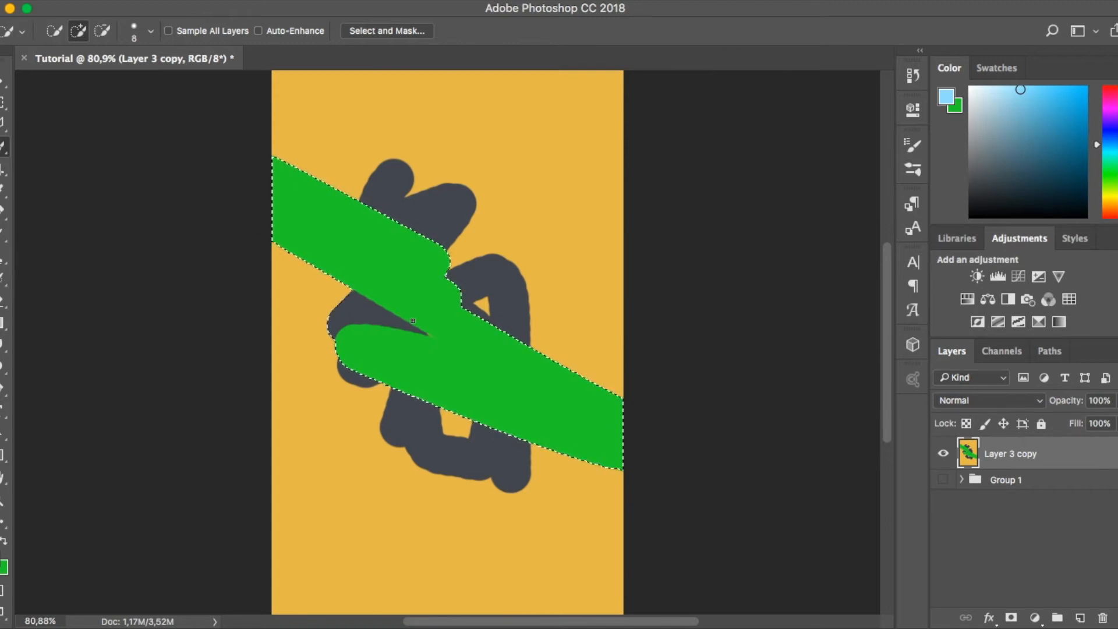
Subtract the dark grey area between the two green strokes from the quick selection
scroll(413, 321, up, 3)
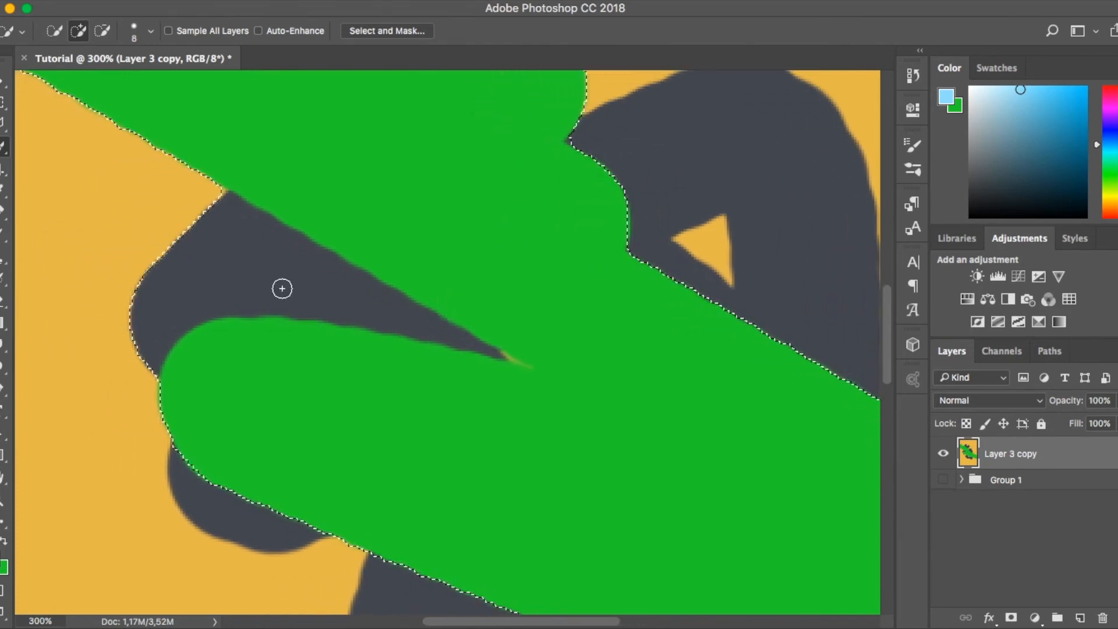
key(alt)
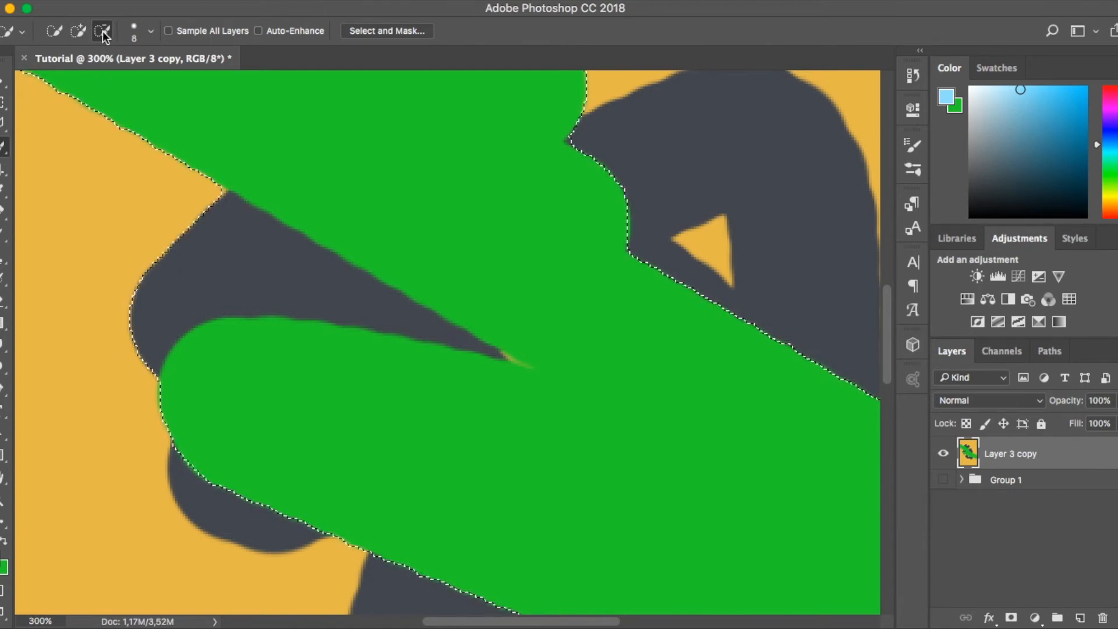
click(57, 31)
click(103, 31)
mouse_move(134, 256)
mouse_down()
mouse_move(223, 270)
mouse_move(166, 270)
mouse_move(133, 303)
mouse_move(132, 338)
mouse_up()
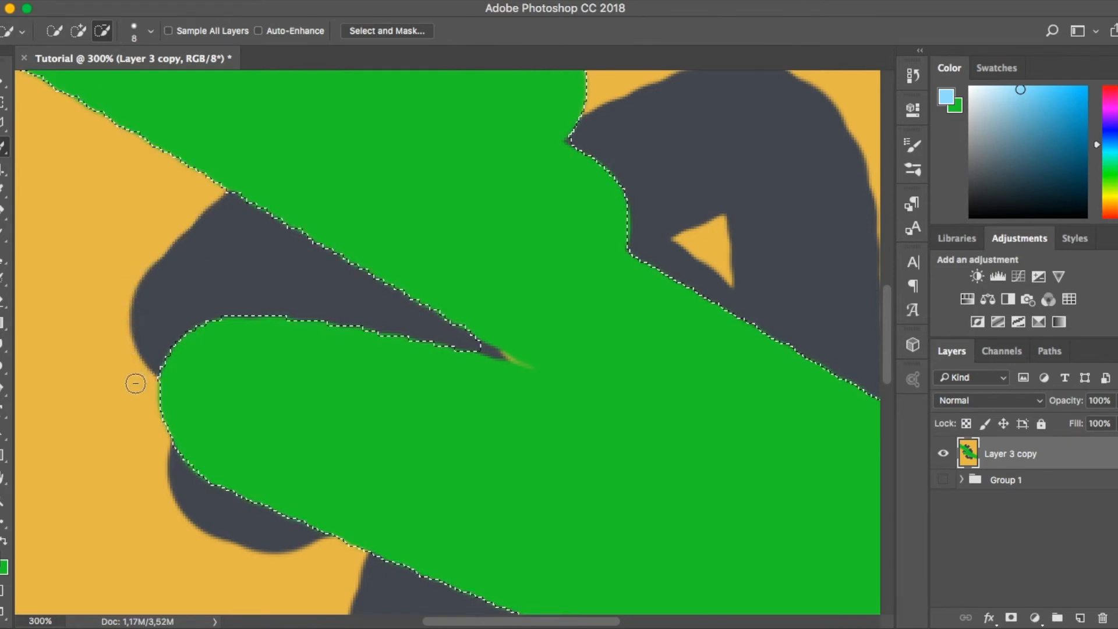
Subtract the notch tip and rounded end of the lower green stroke from the selection, and add the green end back
mouse_move(411, 318)
mouse_down()
mouse_move(490, 354)
mouse_move(454, 371)
mouse_up()
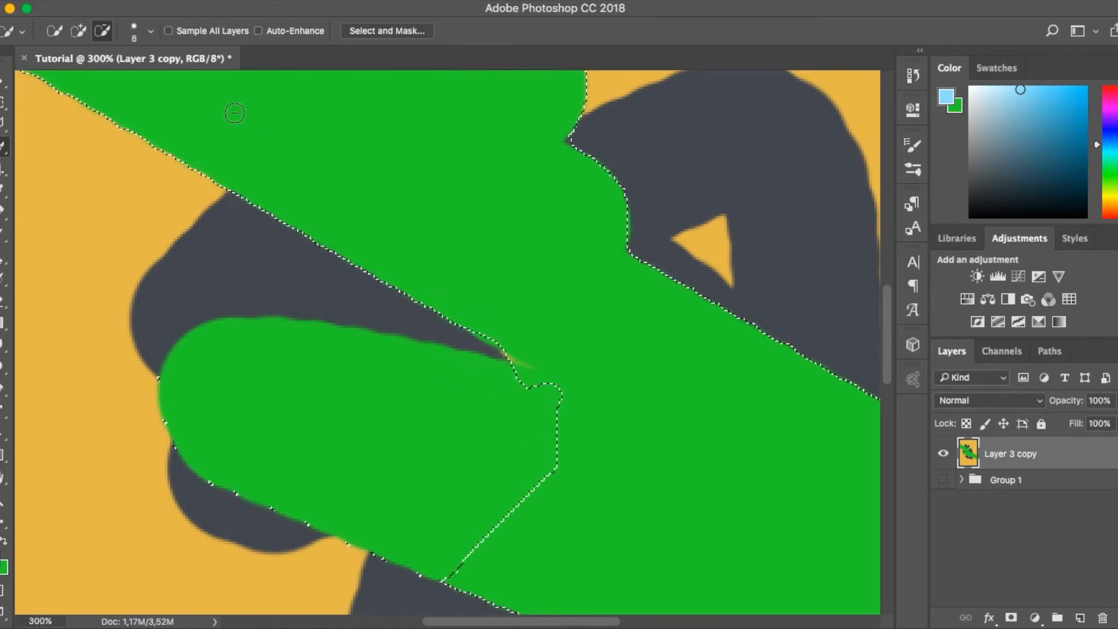
click(85, 31)
mouse_move(624, 411)
mouse_down()
mouse_move(469, 423)
mouse_move(385, 417)
mouse_move(336, 399)
mouse_move(590, 399)
mouse_move(473, 394)
mouse_move(456, 384)
mouse_move(541, 389)
mouse_move(428, 366)
mouse_move(488, 370)
mouse_move(543, 387)
mouse_move(542, 474)
mouse_move(542, 460)
mouse_move(594, 464)
mouse_up()
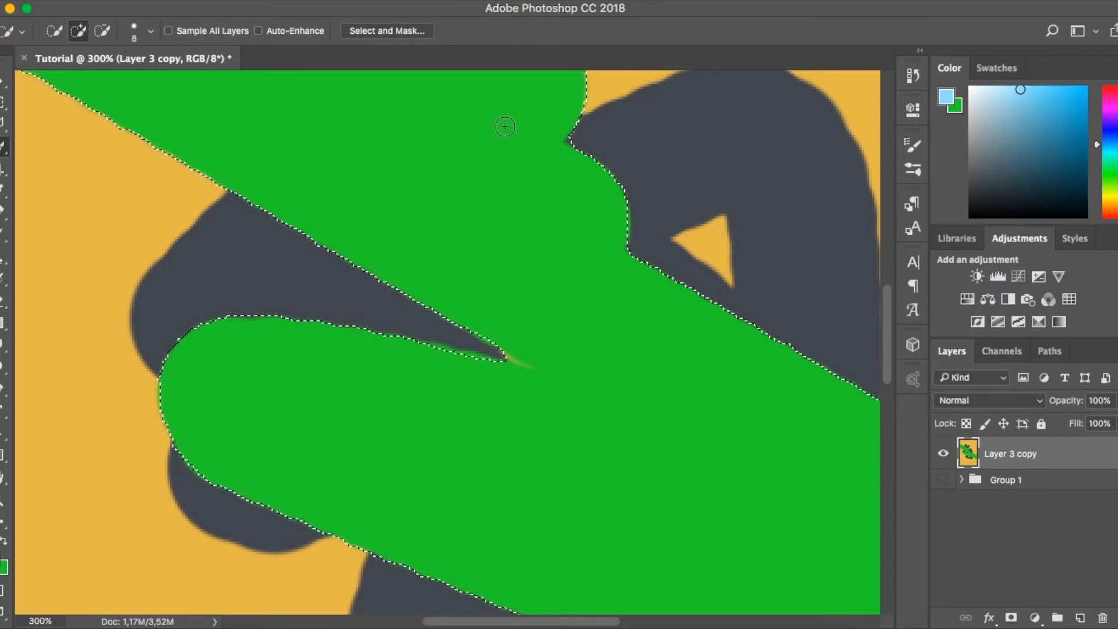
Refine the selection edge in Select and Mask with Smooth 32, trying Feather 1000 px before applying a smaller feather
click(399, 30)
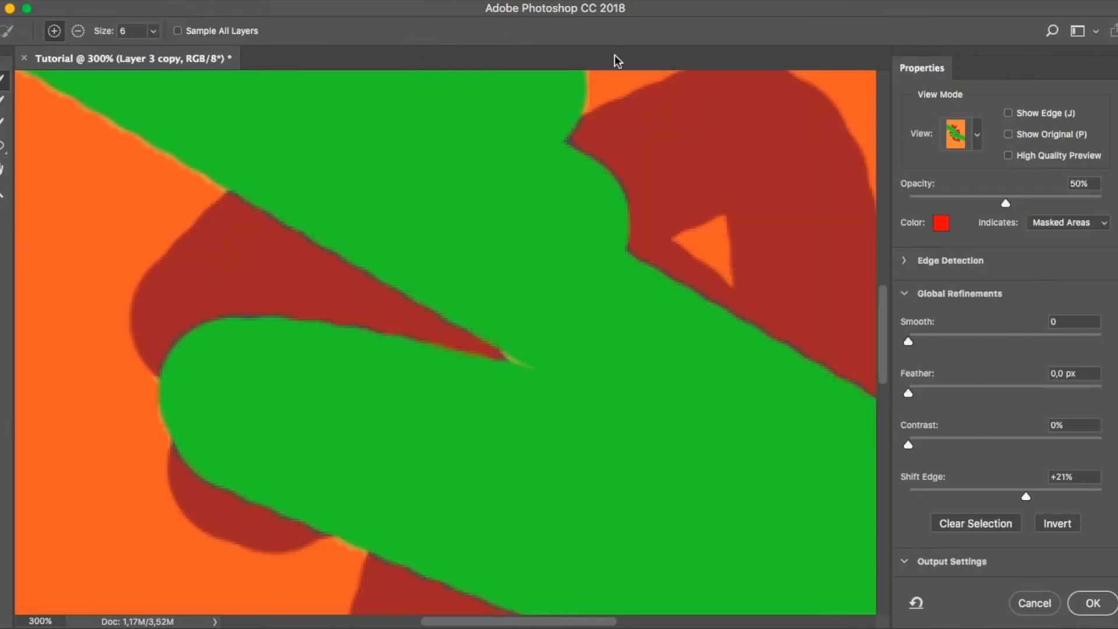
mouse_move(978, 342)
mouse_down()
mouse_move(1036, 342)
mouse_move(837, 307)
mouse_move(972, 323)
mouse_up()
click(971, 394)
drag(972, 394, 1102, 393)
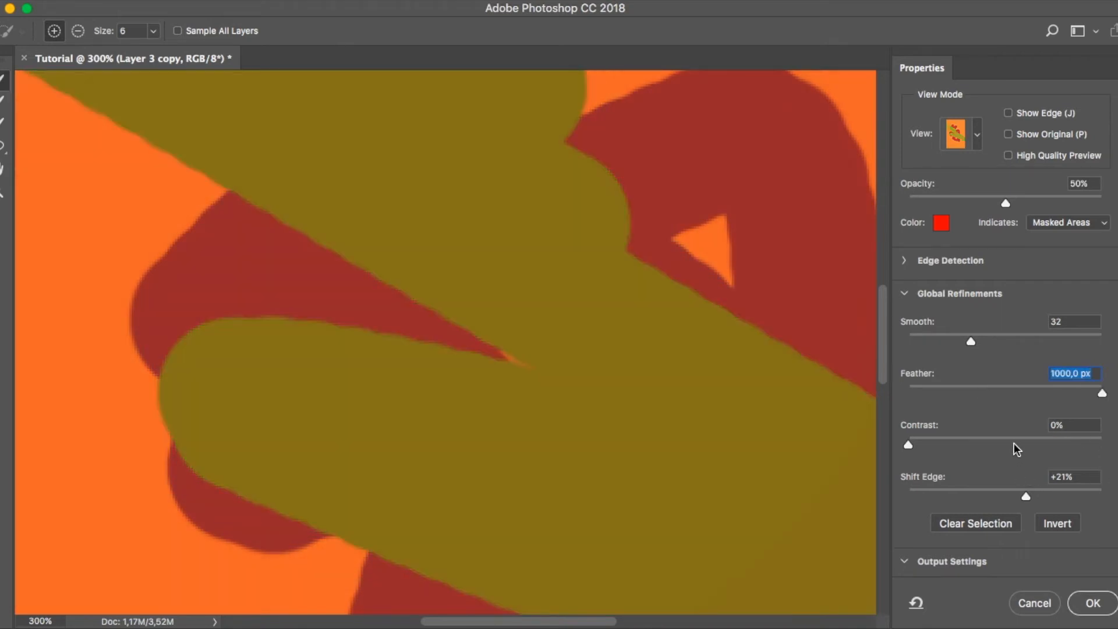
click(1014, 444)
mouse_move(949, 389)
mouse_down()
mouse_move(933, 389)
mouse_move(952, 390)
mouse_up()
key(Tab)
click(1092, 604)
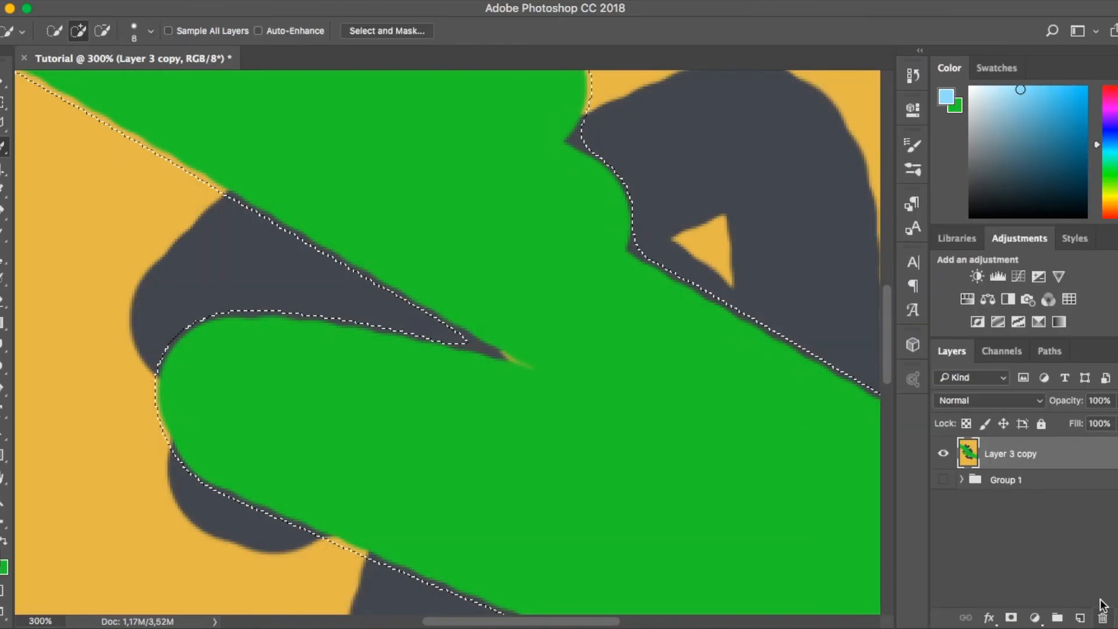
Try inverting the selection and deleting everything around the green drawing on Layer 3 copy, and undo it
key(super+0)
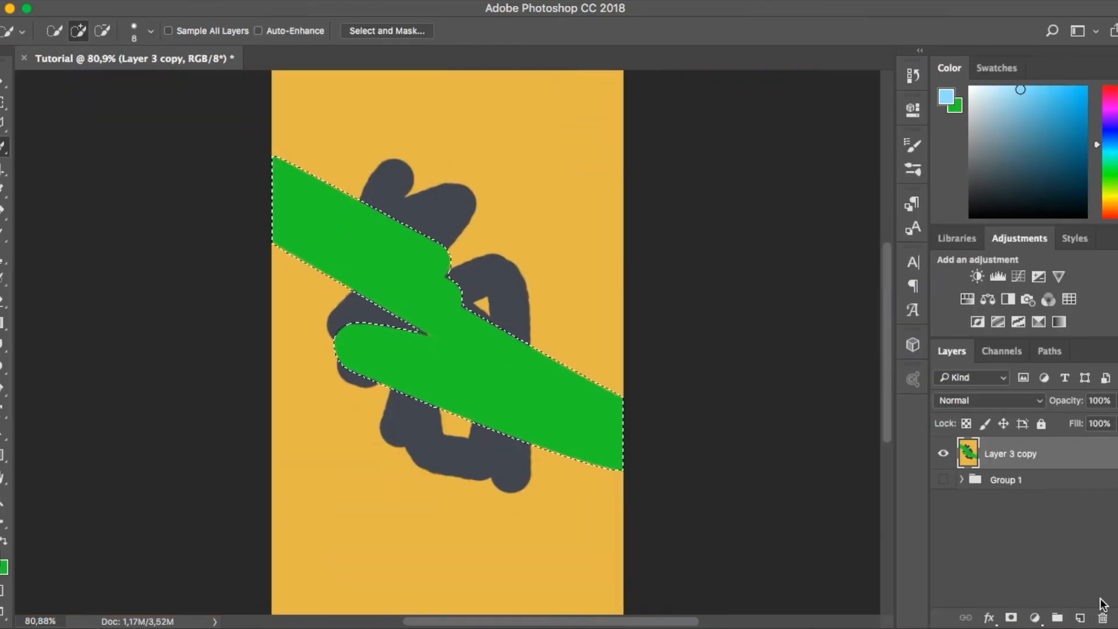
key(super+shift+i)
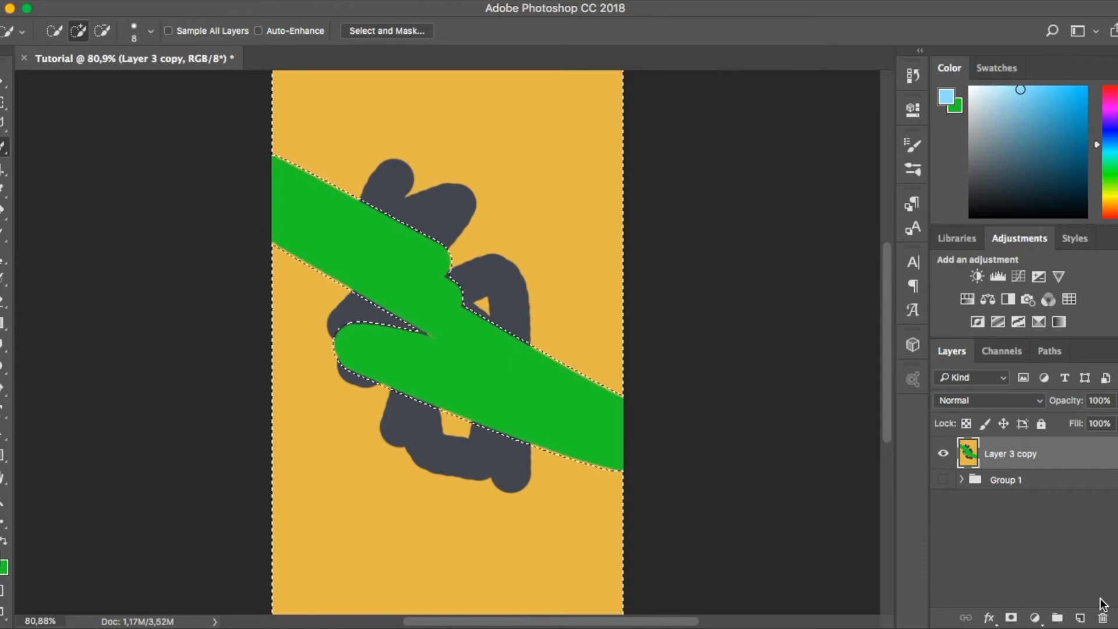
key(Delete)
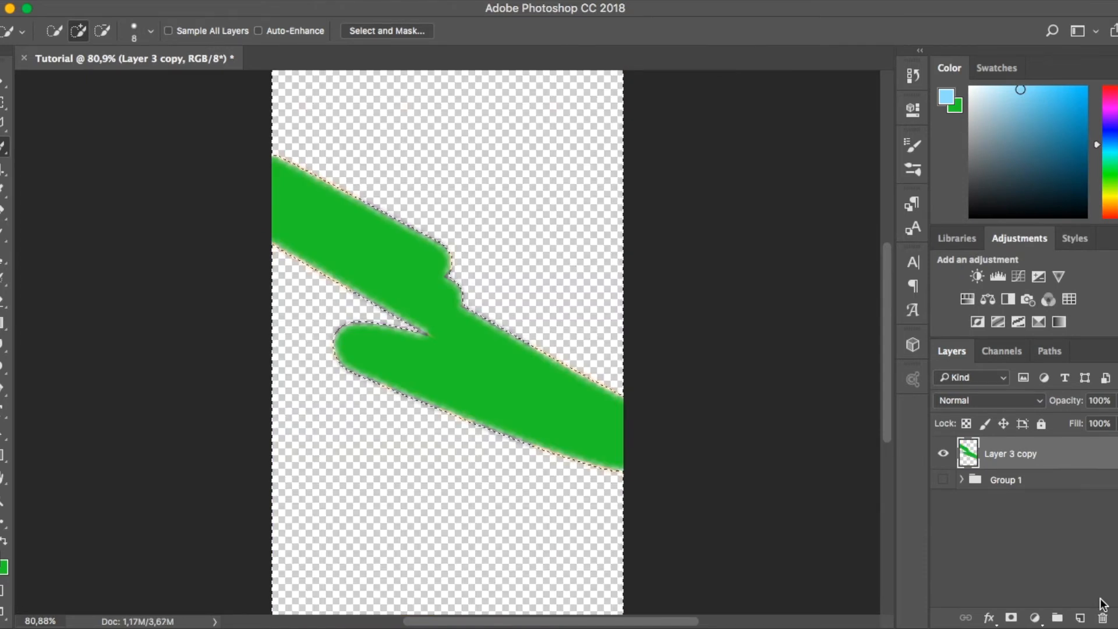
key(super+z)
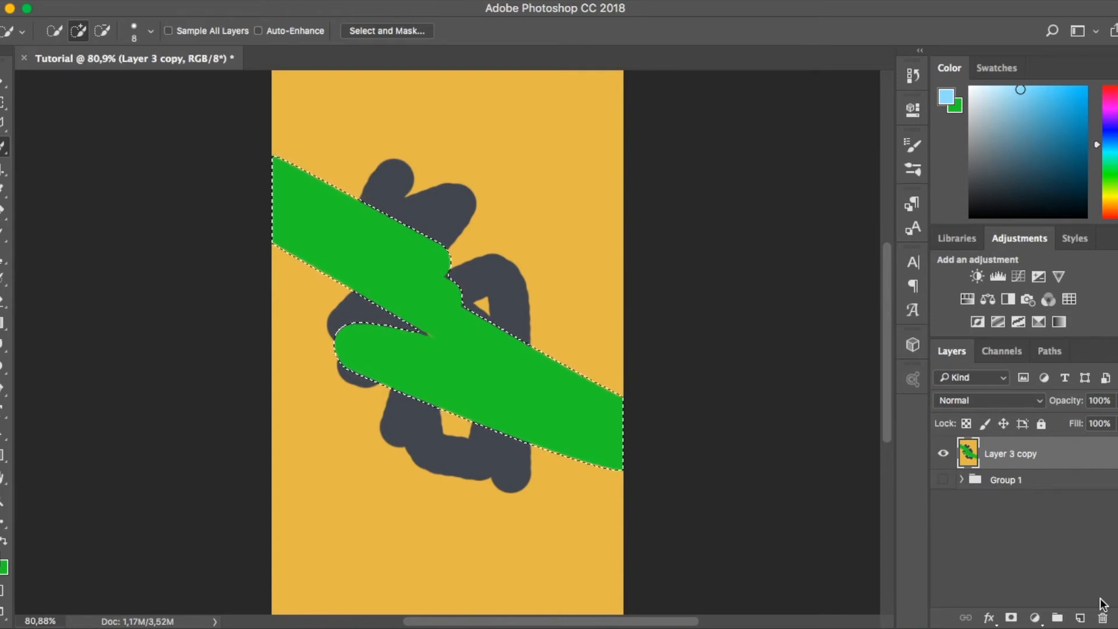
Try copying the selected green drawing to a new layer with Layer 3 copy hidden, delete it and show Layer 3 copy again
key(ctrl+j)
click(944, 486)
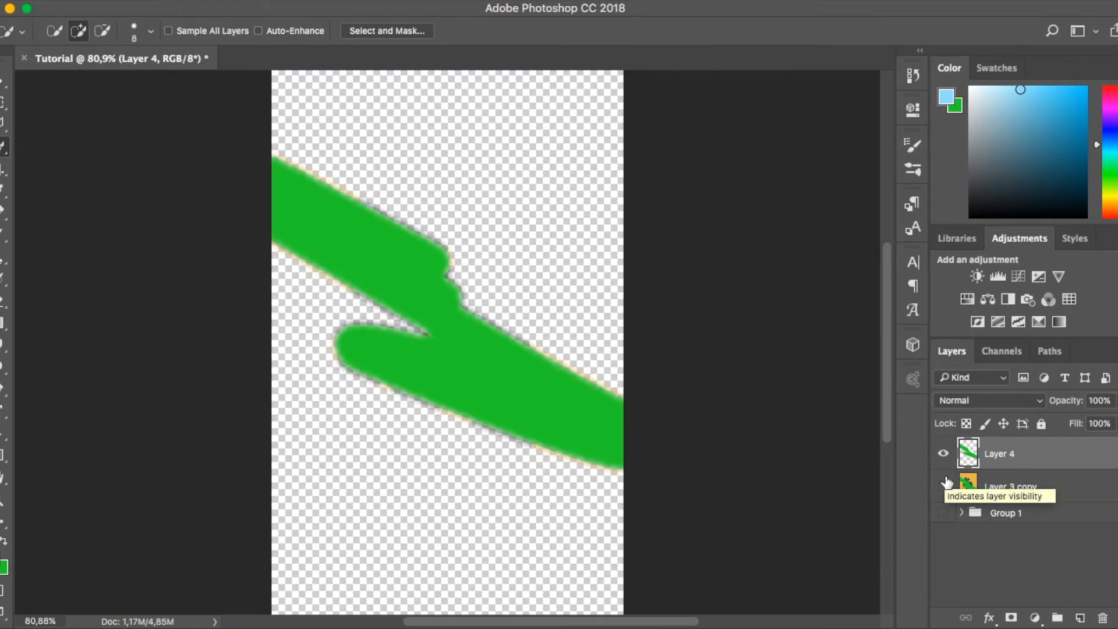
key(Delete)
click(944, 456)
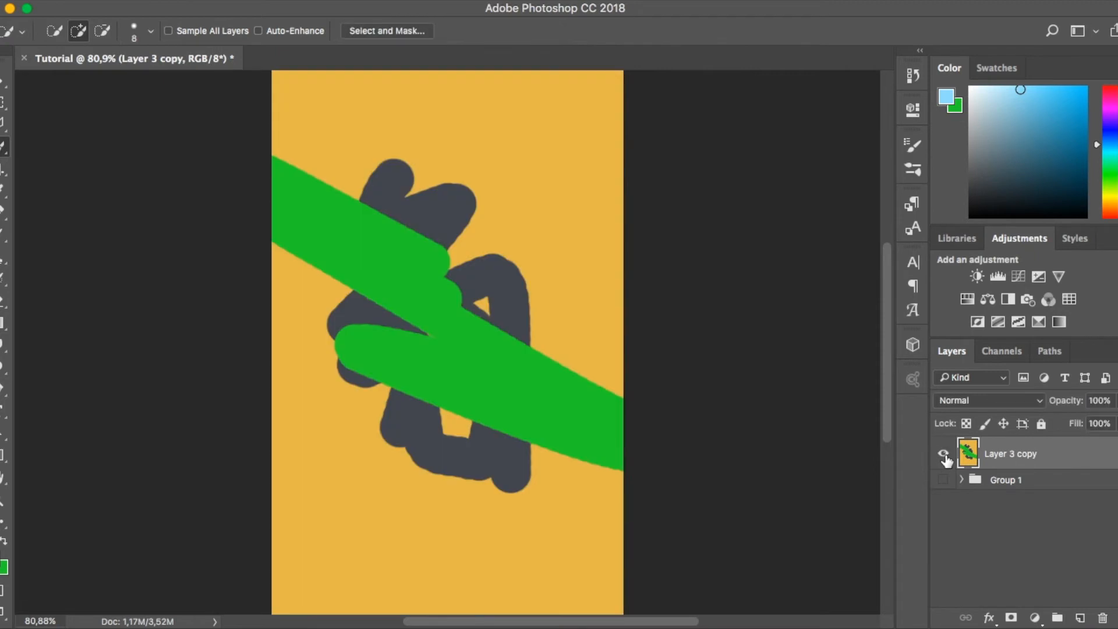
Switch to the Magic Wand tool for selecting on Layer 3 copy
click(5, 147)
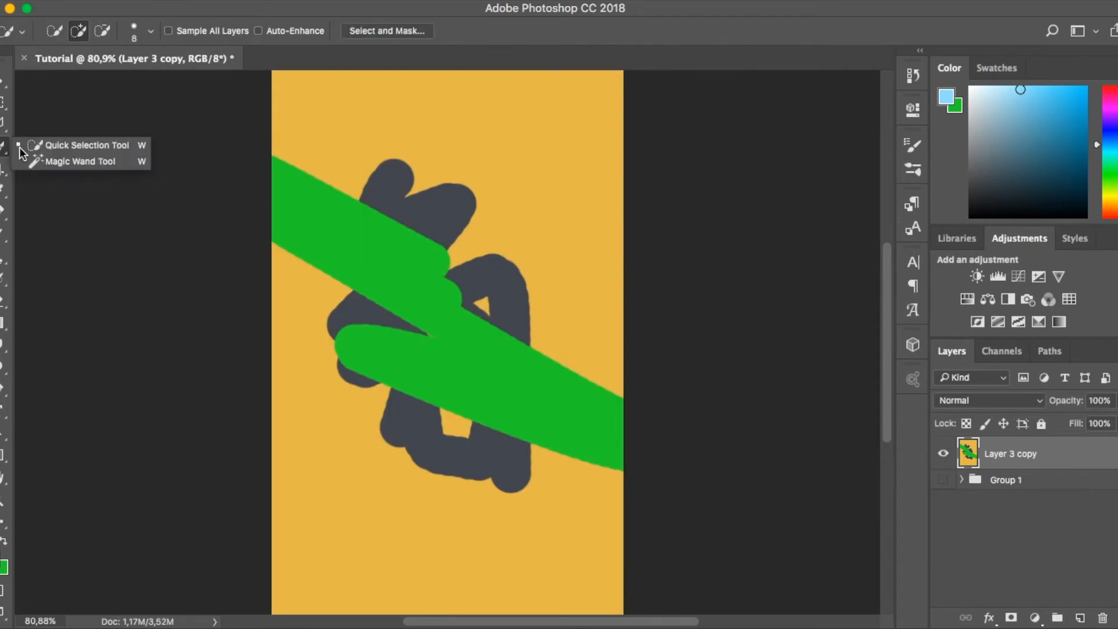
click(61, 161)
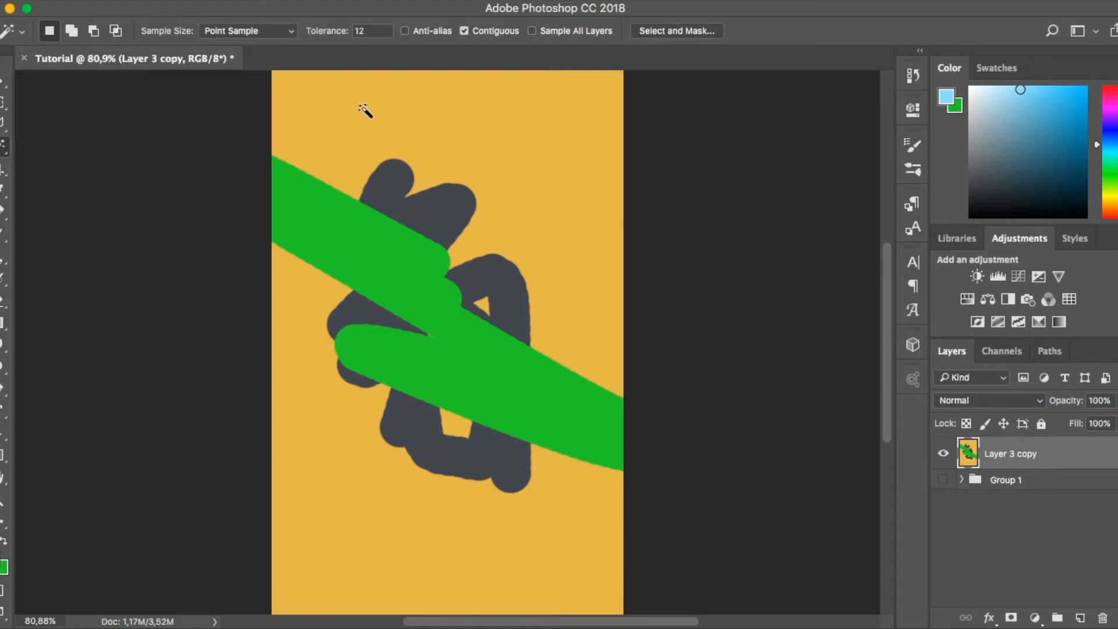
Examine the pixels of the Layer 3 copy drawing at up to 3200% magnification and return to the whole canvas
key(super+plus)
key(super+plus)
key(super+plus)
key(super+plus)
key(super+plus)
key(super+plus)
key(super+plus)
key(super+plus)
key(super+plus)
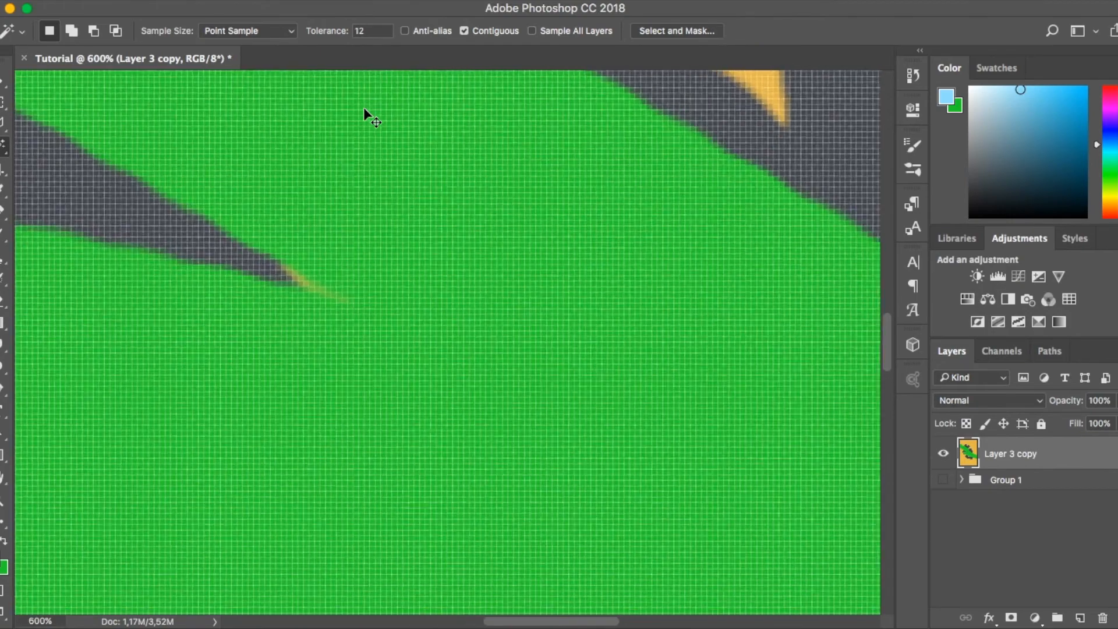
key(super+plus)
key(super+plus)
scroll(325, 441, down, 15)
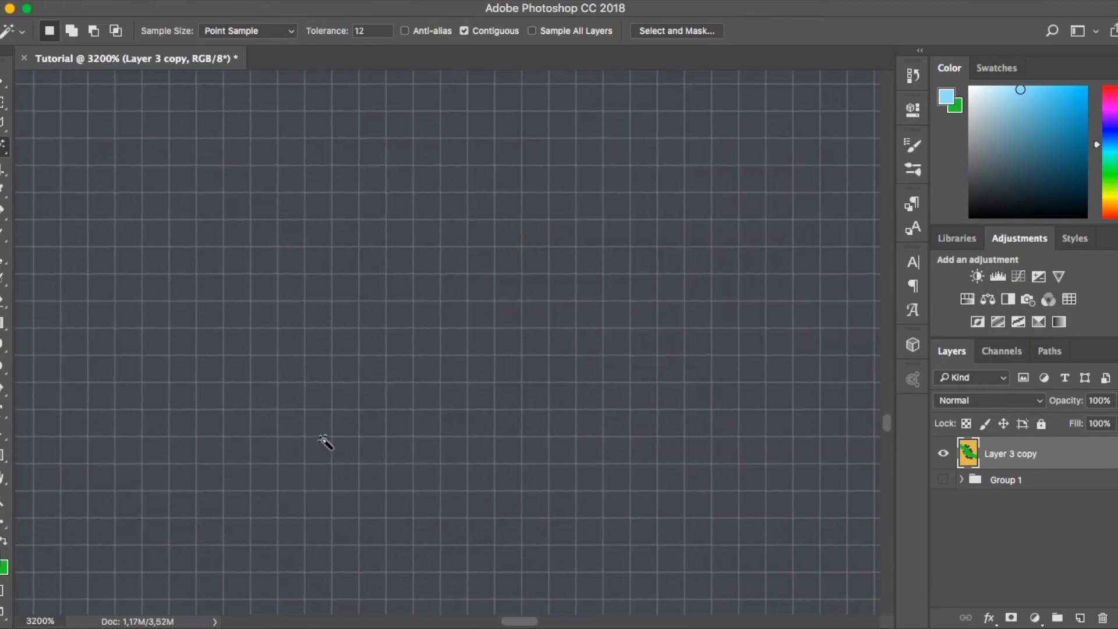
scroll(324, 441, down, 10)
key(super+0)
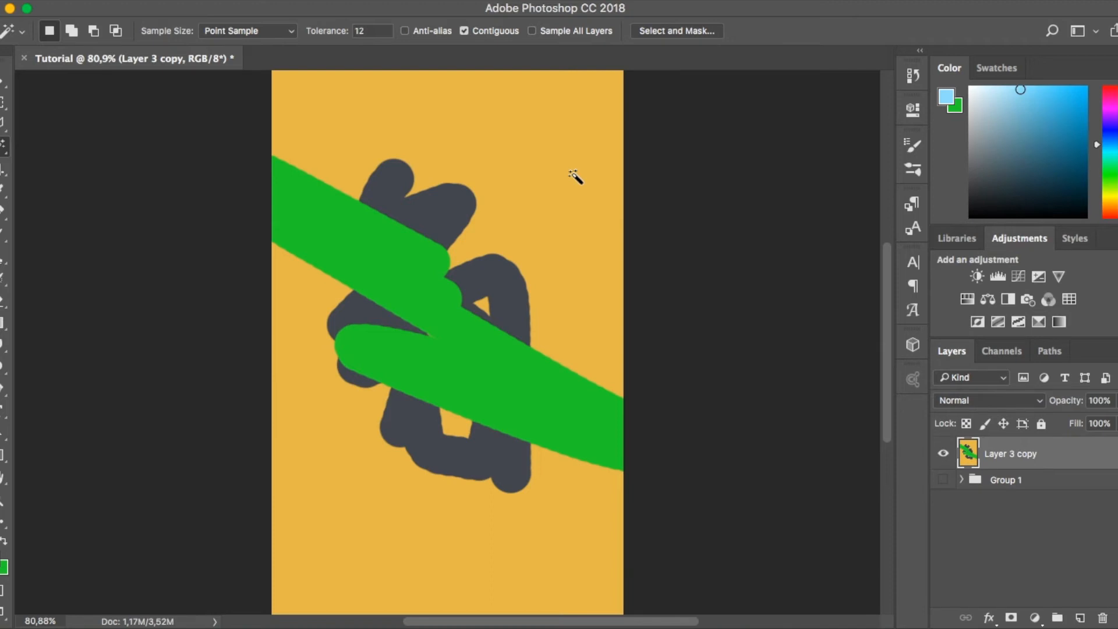
Select all yellow background areas around and inside the drawing on Layer 3 copy with the Magic Wand
shift+click(483, 304)
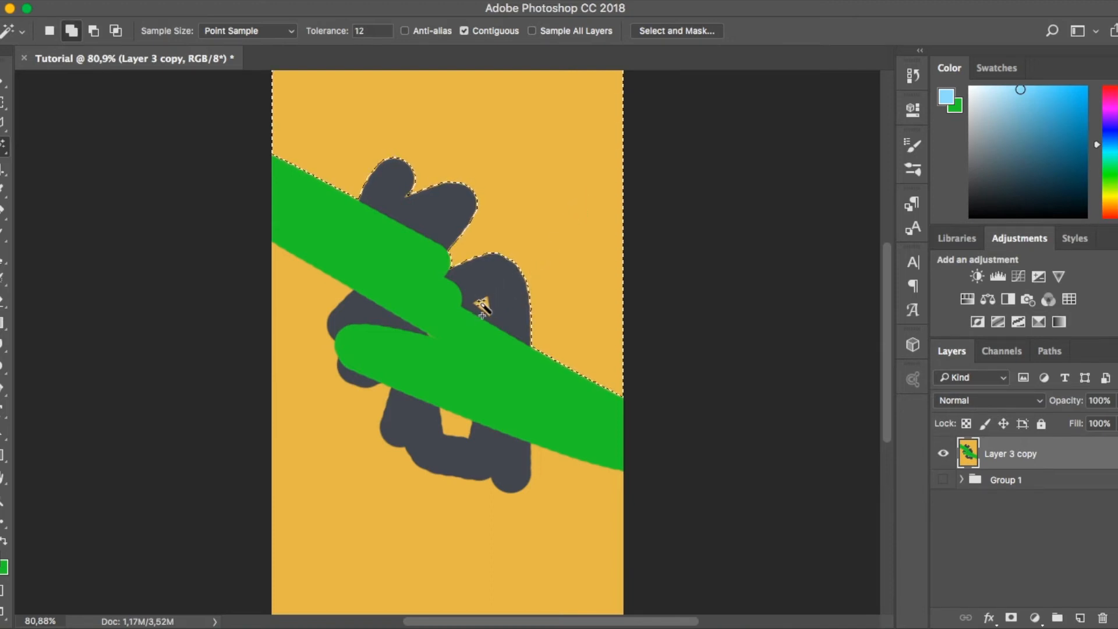
shift+click(463, 423)
shift+click(451, 540)
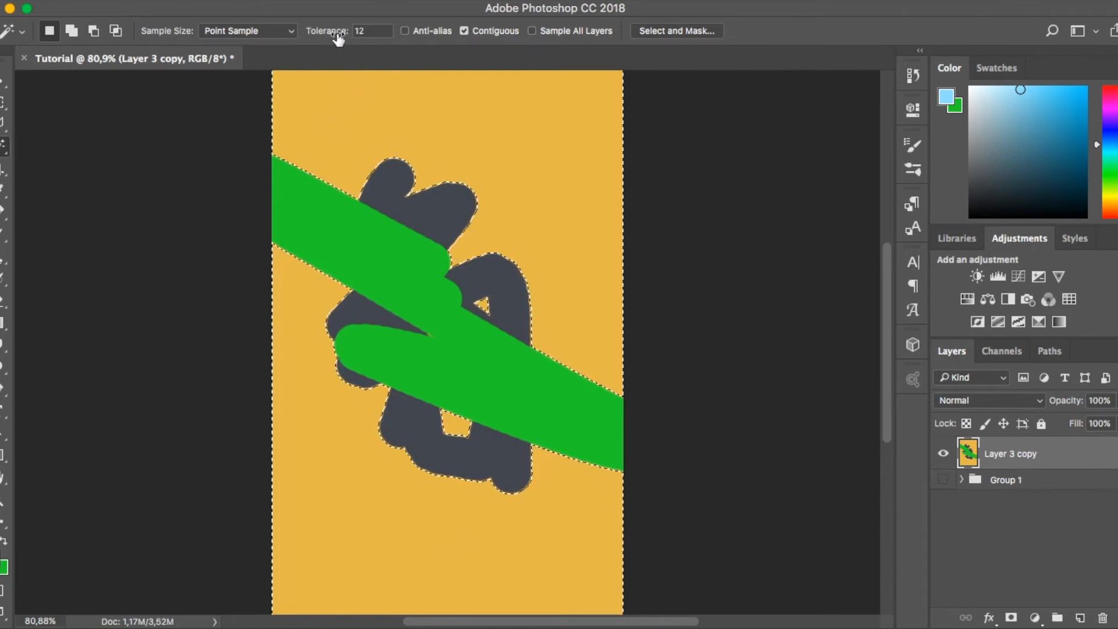
Set the Magic Wand tolerance to 30
drag(338, 39, 233, 37)
key(3)
key(0)
click(372, 31)
text(30)
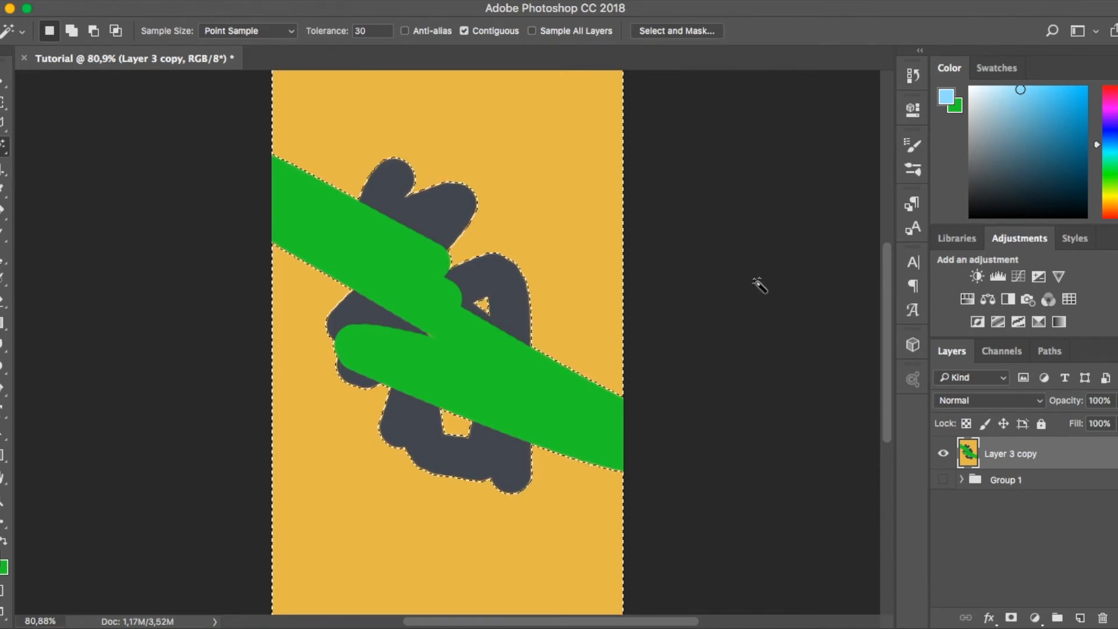
Try deleting the selected yellow background and deselecting, and undo both
key(Delete)
key(super+d)
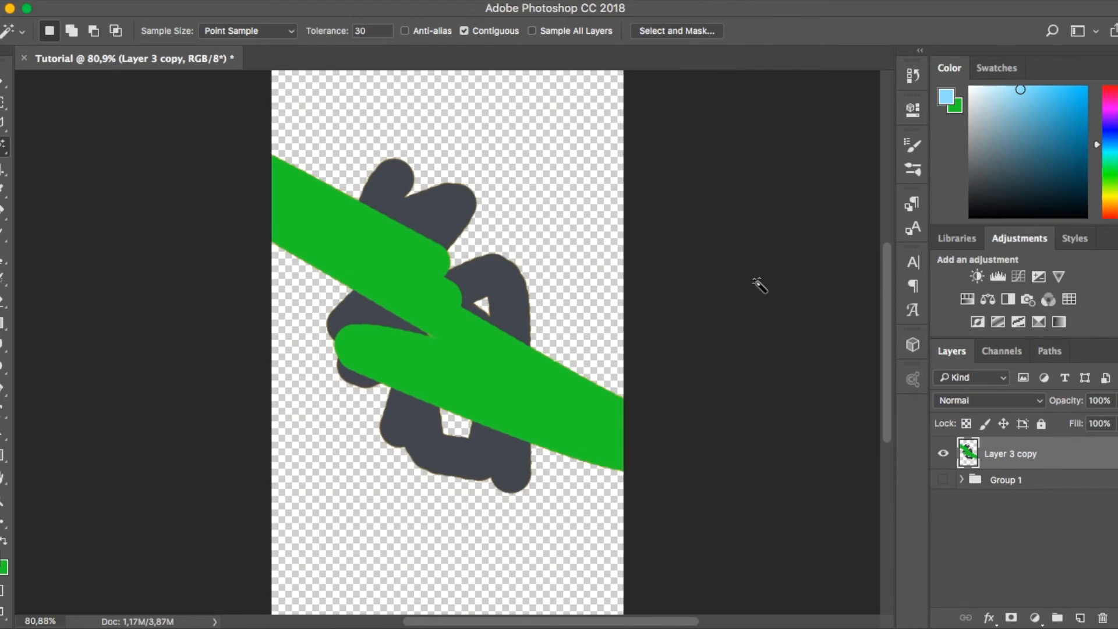
key(alt+super+z)
key(alt+super+z)
Try copying the selected yellow background to a new layer with Layer 3 copy hidden, delete it and show Layer 3 copy again
key(super+j)
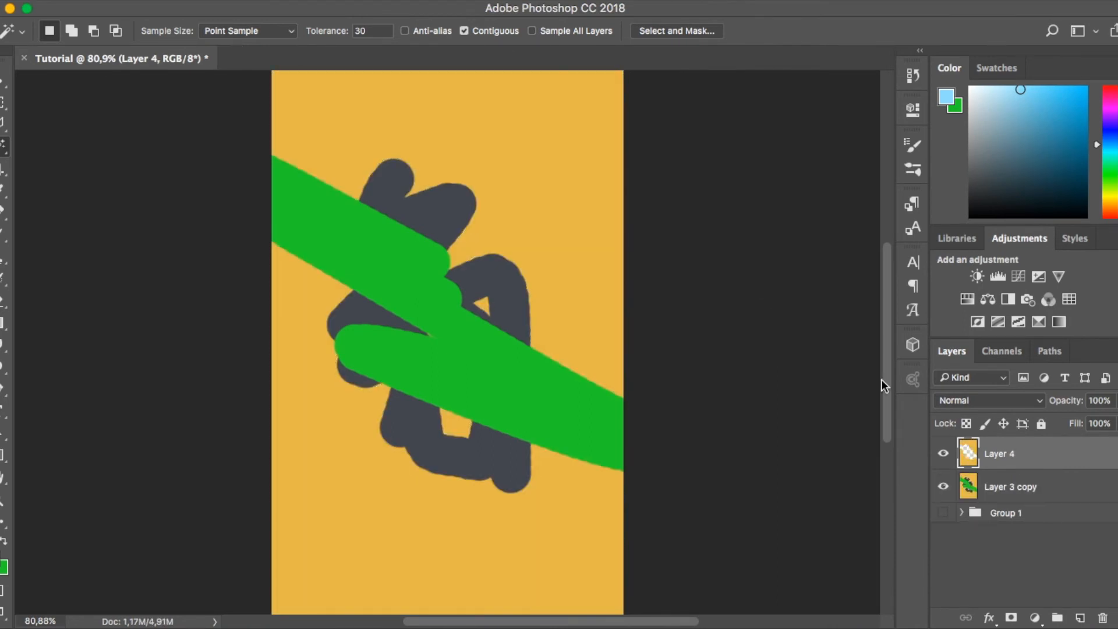
click(943, 487)
key(v)
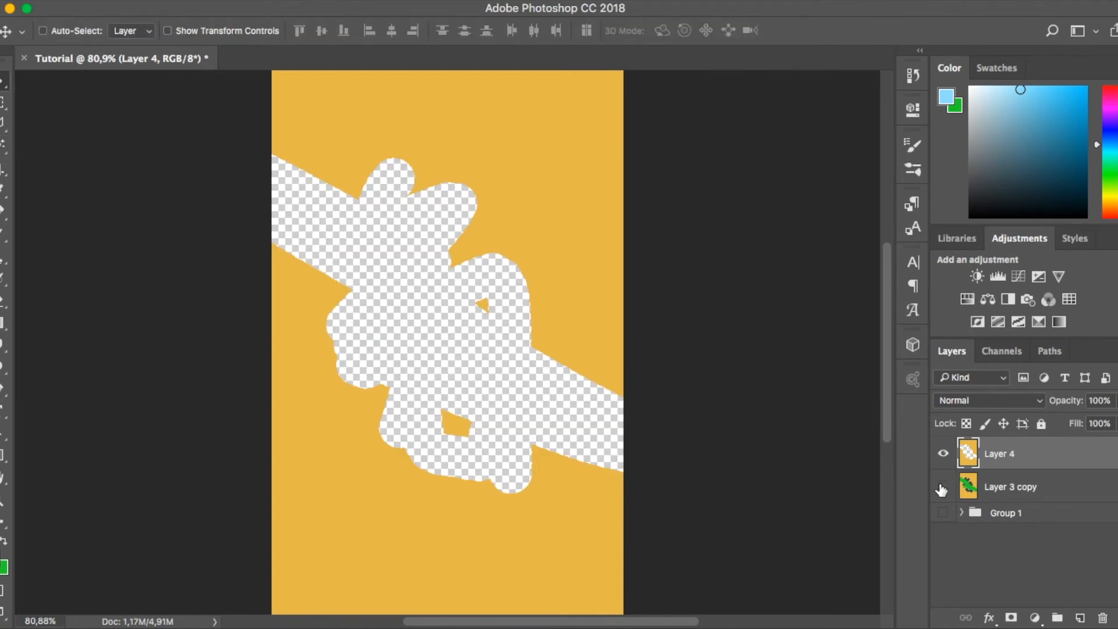
key(BackSpace)
click(944, 452)
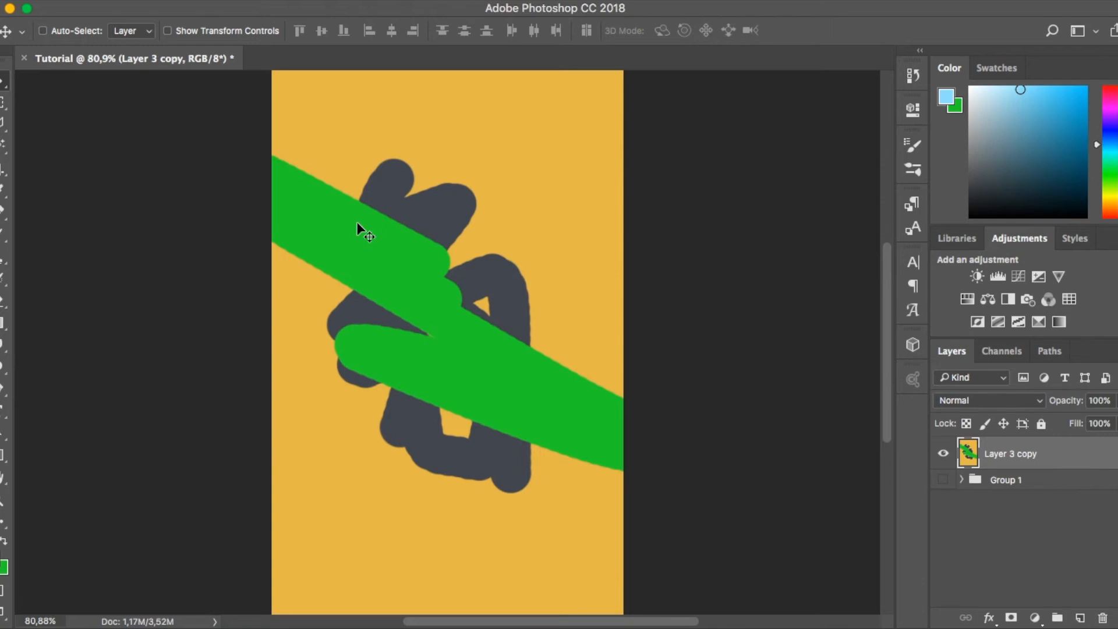
Sample the drawing's dark grey as the foreground colour and add a new empty layer above Layer 3 copy
key(i)
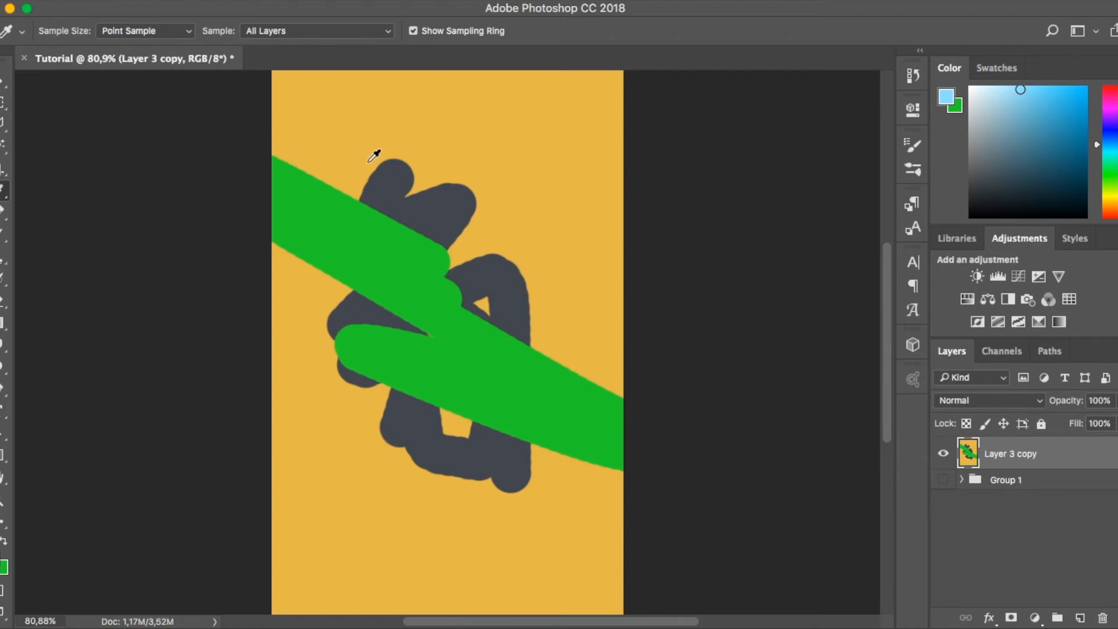
drag(444, 167, 453, 206)
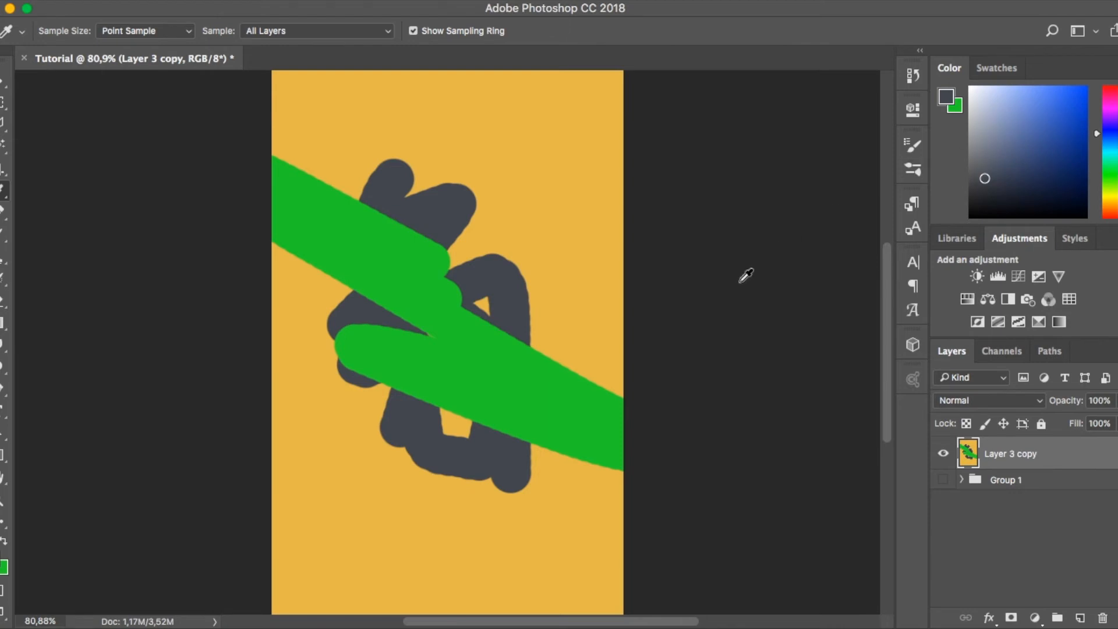
key(super+shift+n)
key(Return)
Try painting dark grey on Layer 4 with the soft 198 px brush and undo the marks
key(b)
mouse_move(554, 203)
mouse_down()
mouse_move(512, 262)
mouse_move(361, 303)
mouse_up()
mouse_move(328, 125)
mouse_down()
mouse_move(462, 437)
mouse_move(487, 250)
mouse_move(468, 325)
mouse_up()
key(super+z)
click(469, 324)
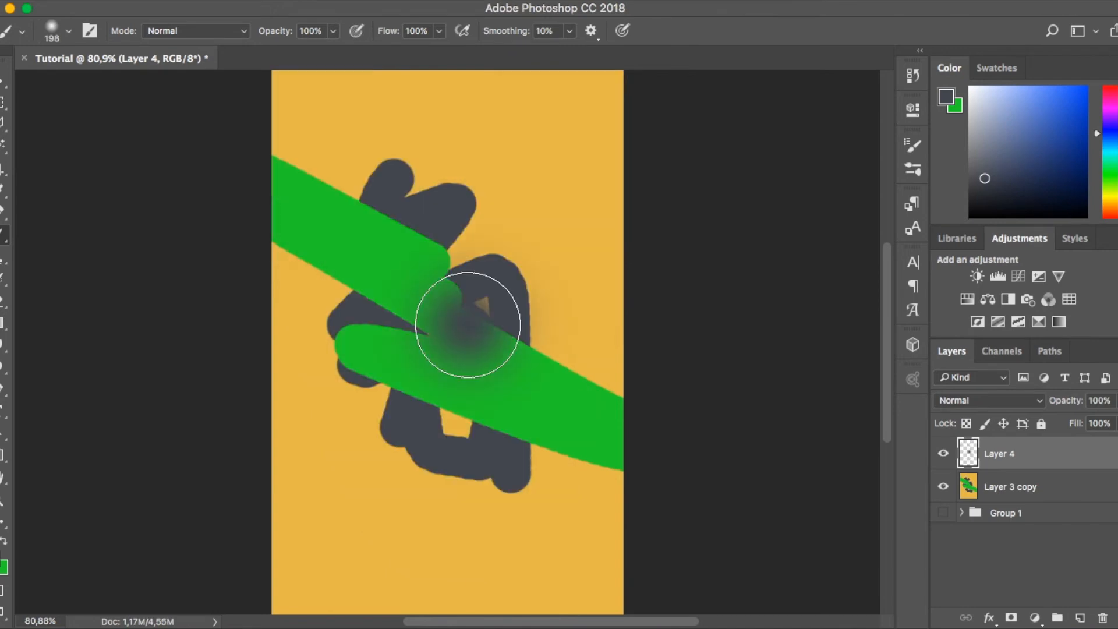
key(super+z)
Stamp the 2400 px splatter brush on Layer 4 in dark grey and again in green sampled from the drawing
right_click(500, 369)
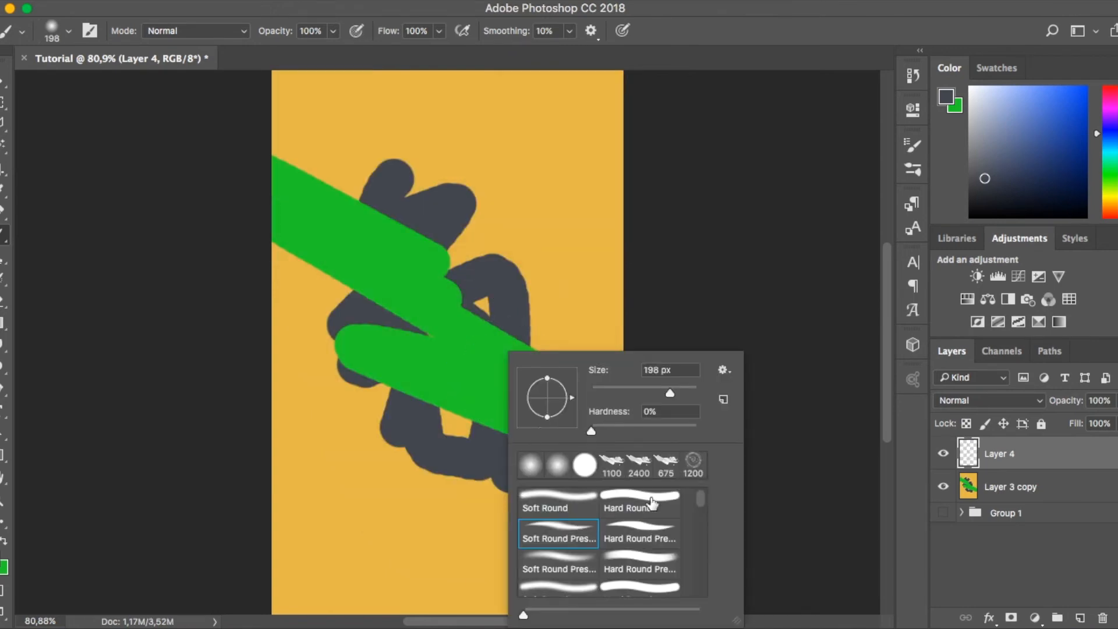
click(640, 466)
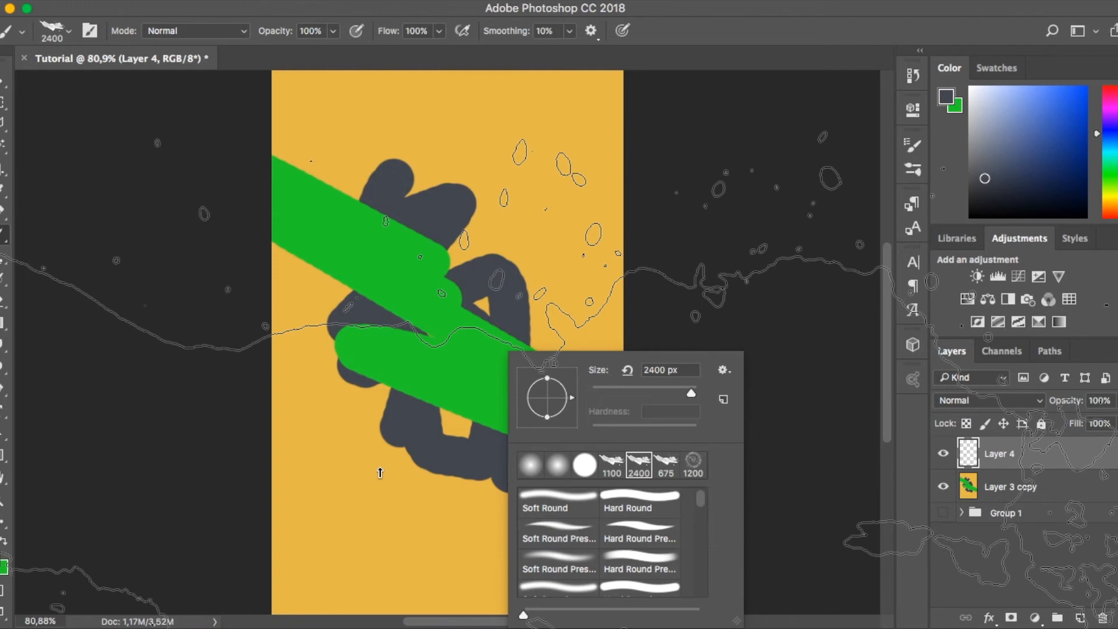
click(380, 472)
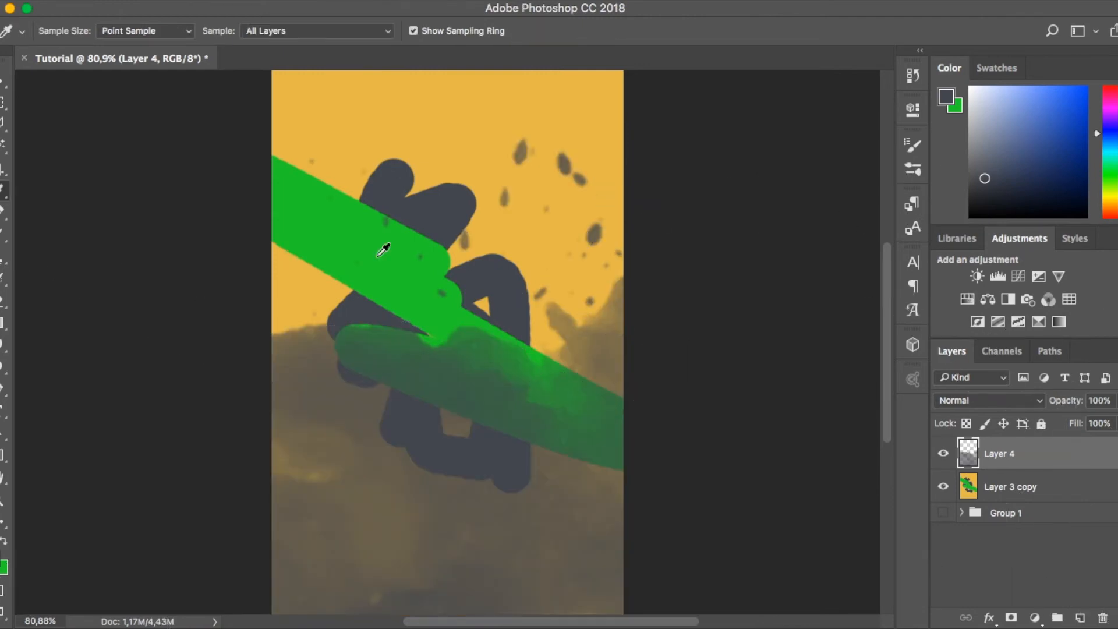
alt+click(349, 225)
click(379, 233)
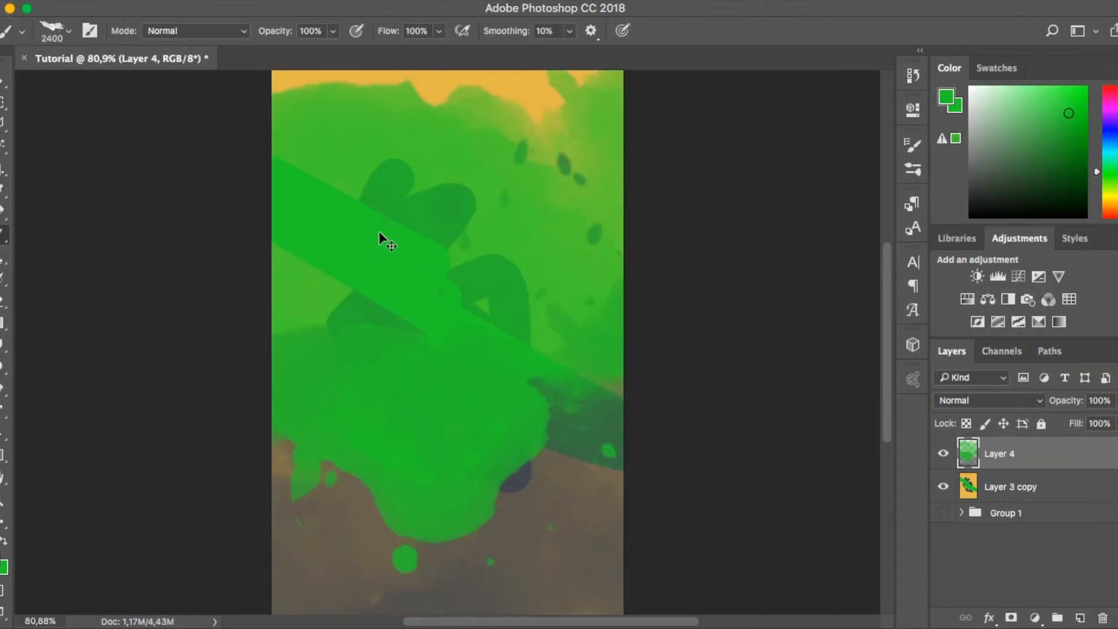
Delete Layer 4 with the splatter marks
key(super+minus)
key(super+minus)
key(super+minus)
key(BackSpace)
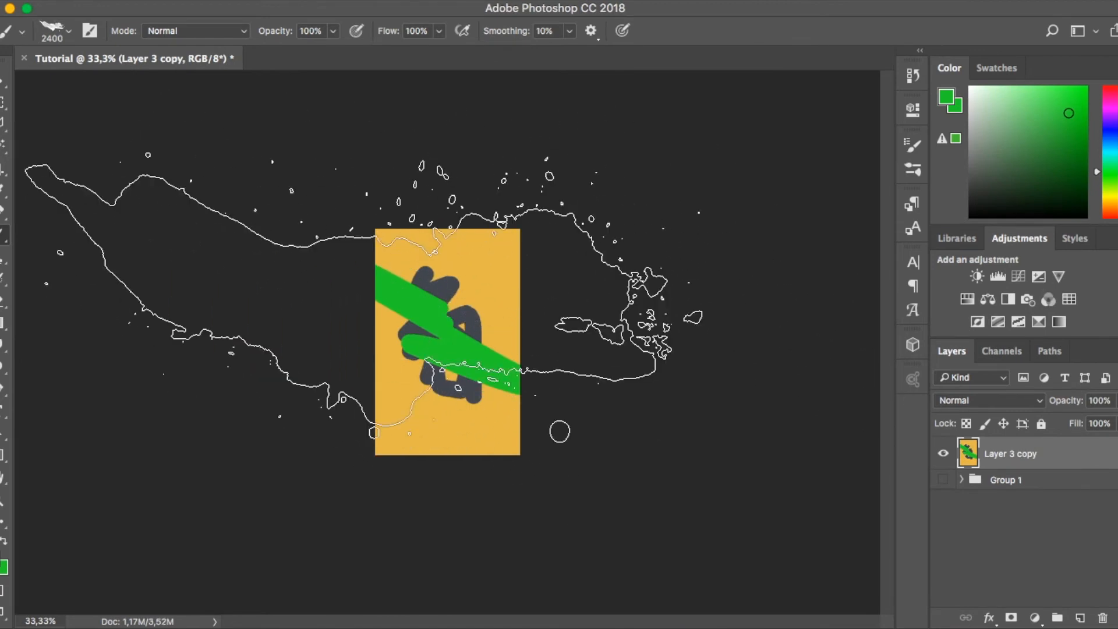
Try adding the text LALALA near the canvas top in the drawing's dark grey 42454d, and discard the text layer
key(t)
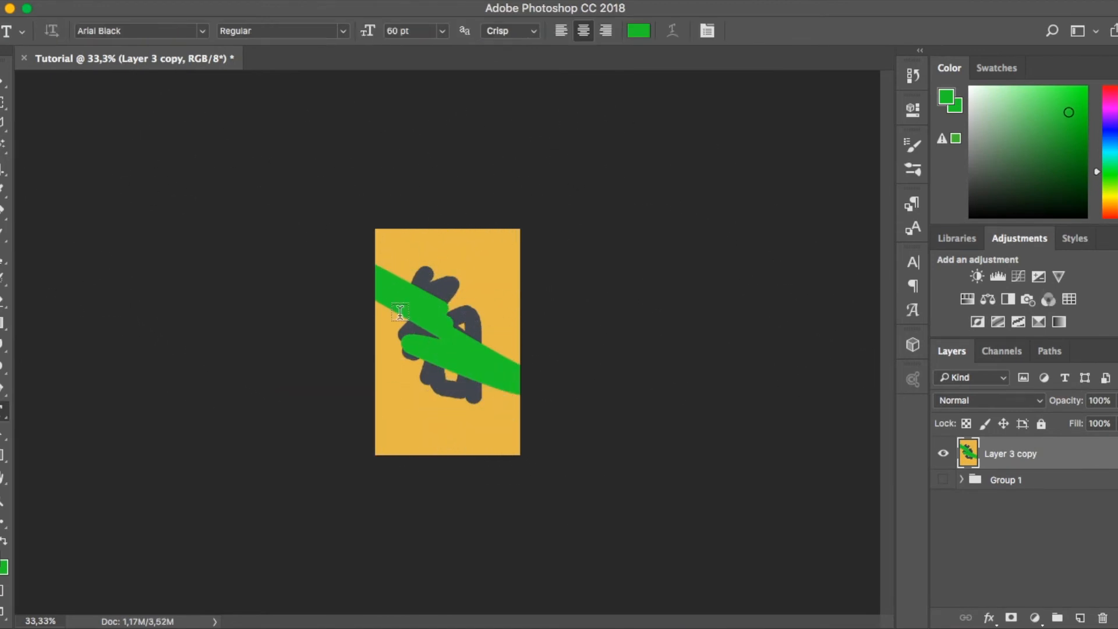
click(436, 265)
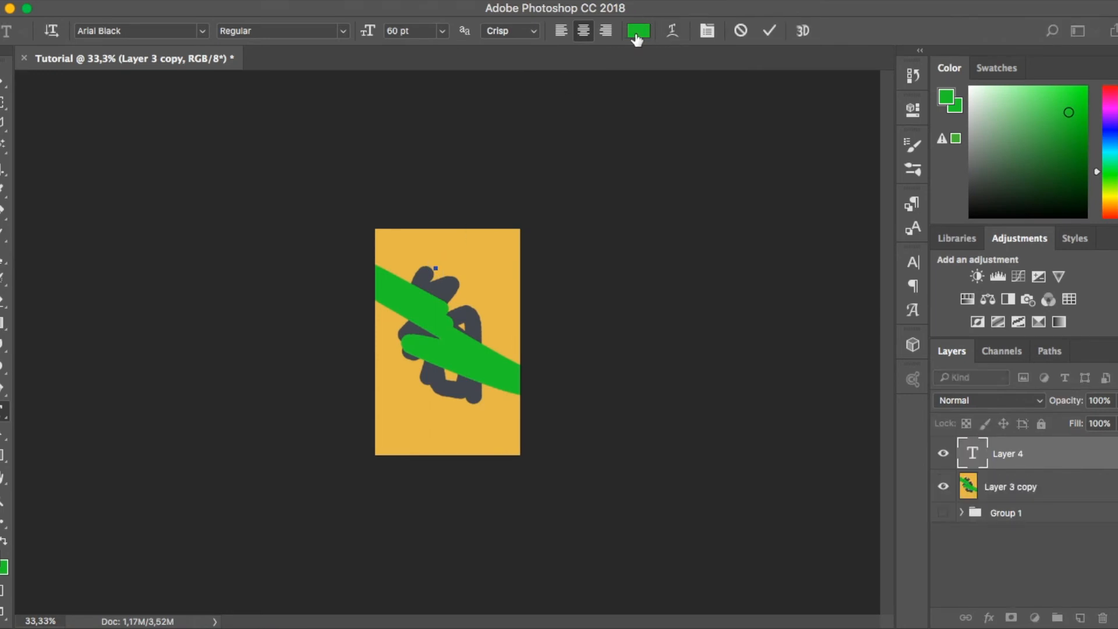
click(639, 31)
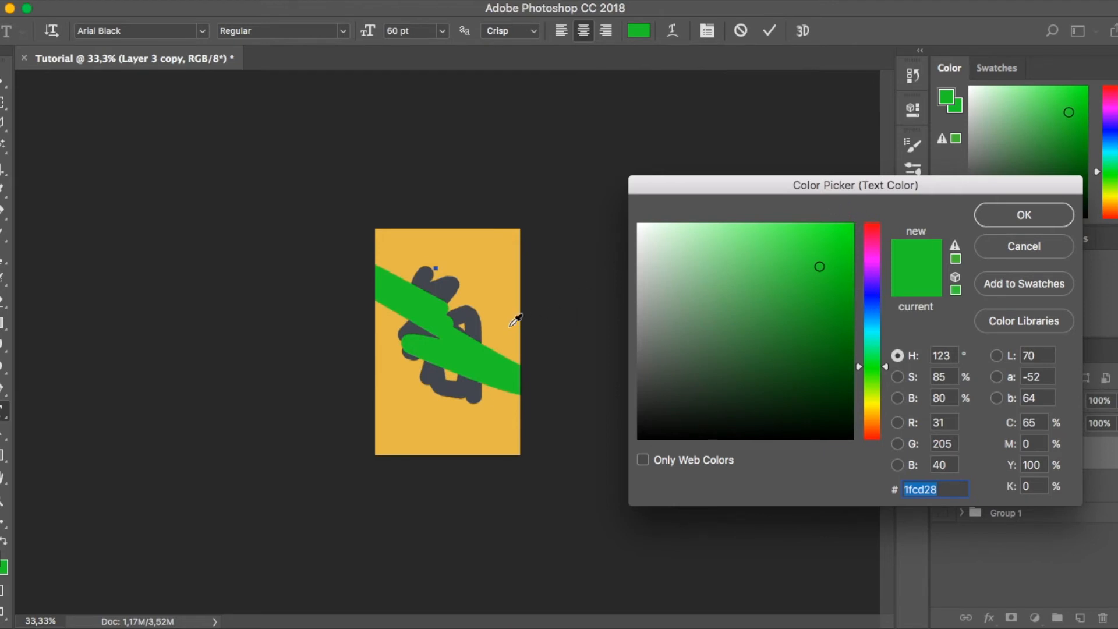
click(431, 306)
click(445, 288)
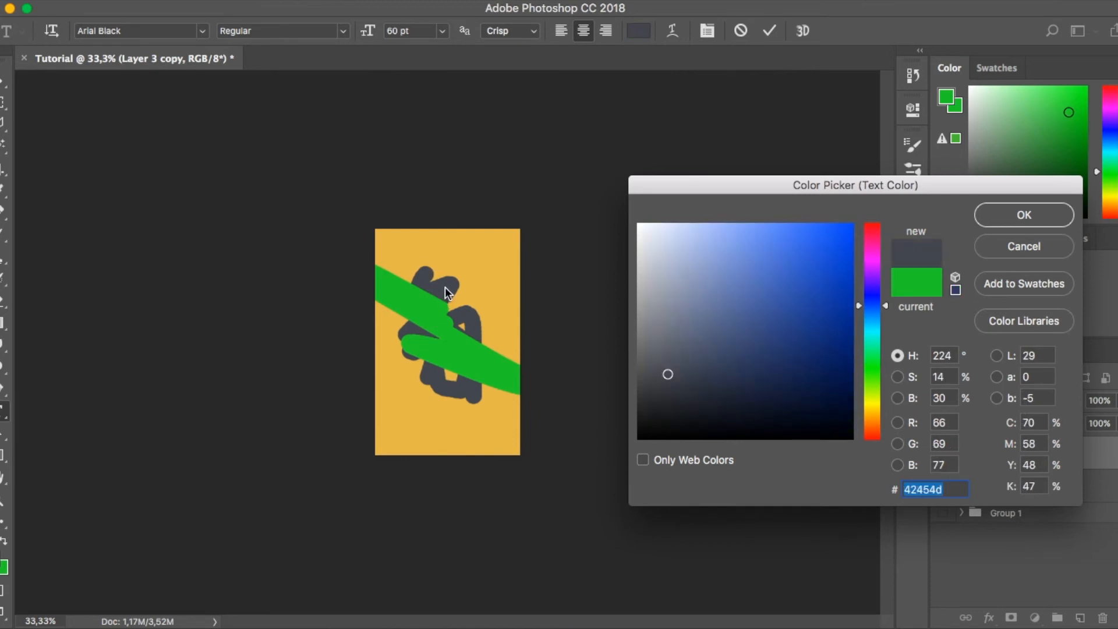
key(Return)
text(LALALA)
click(777, 31)
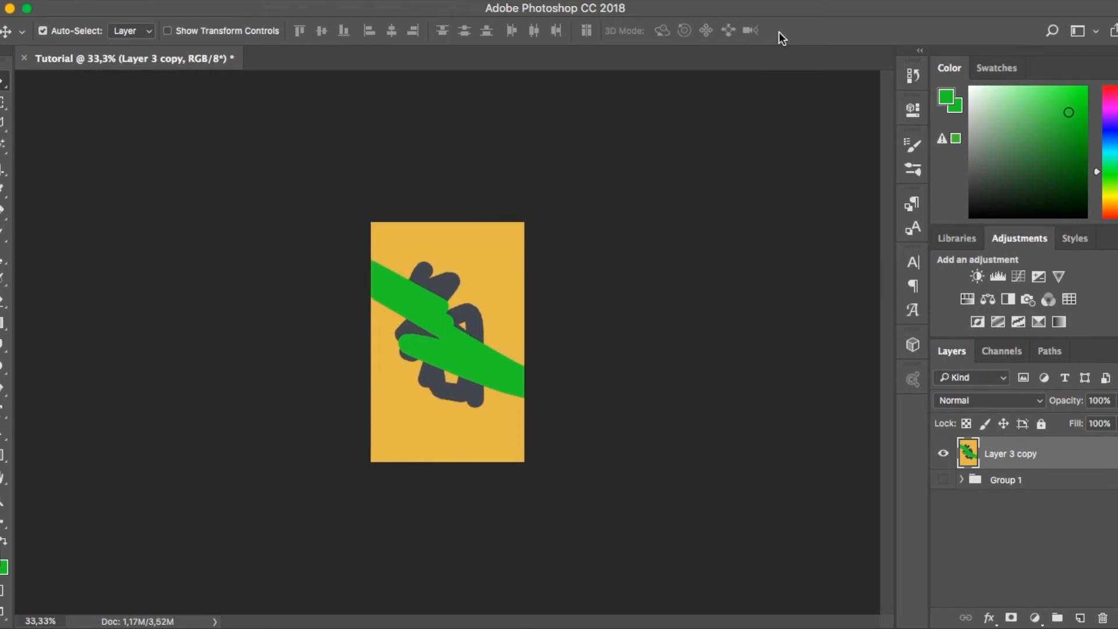
key(super+0)
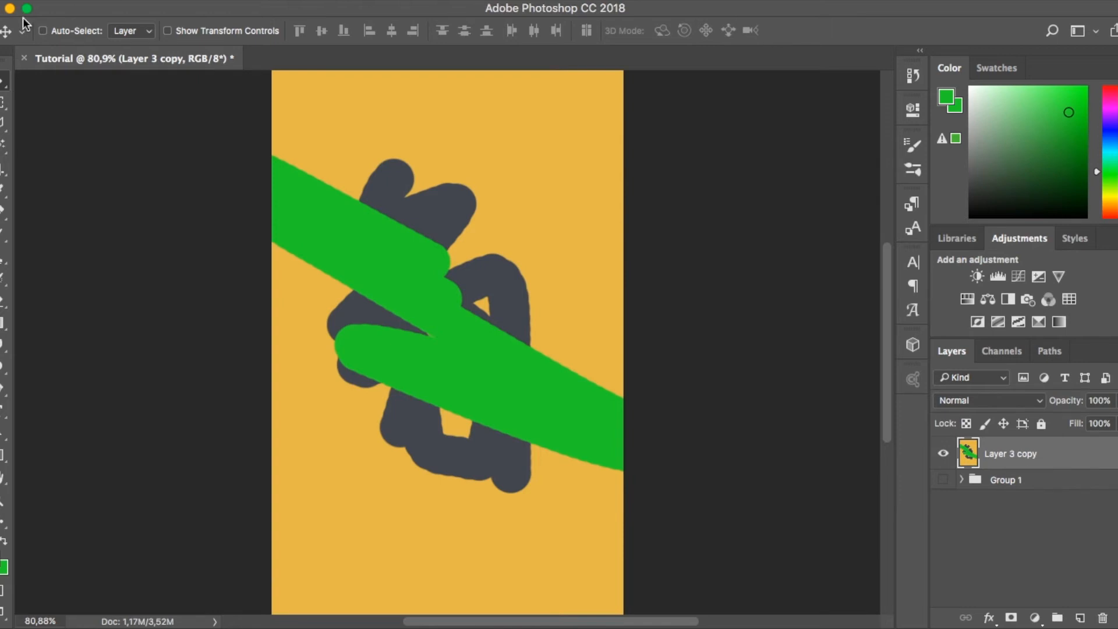
Browse the available brush presets for the Brush tool, including the Moon and Dried Blood Splatter sets
click(4, 242)
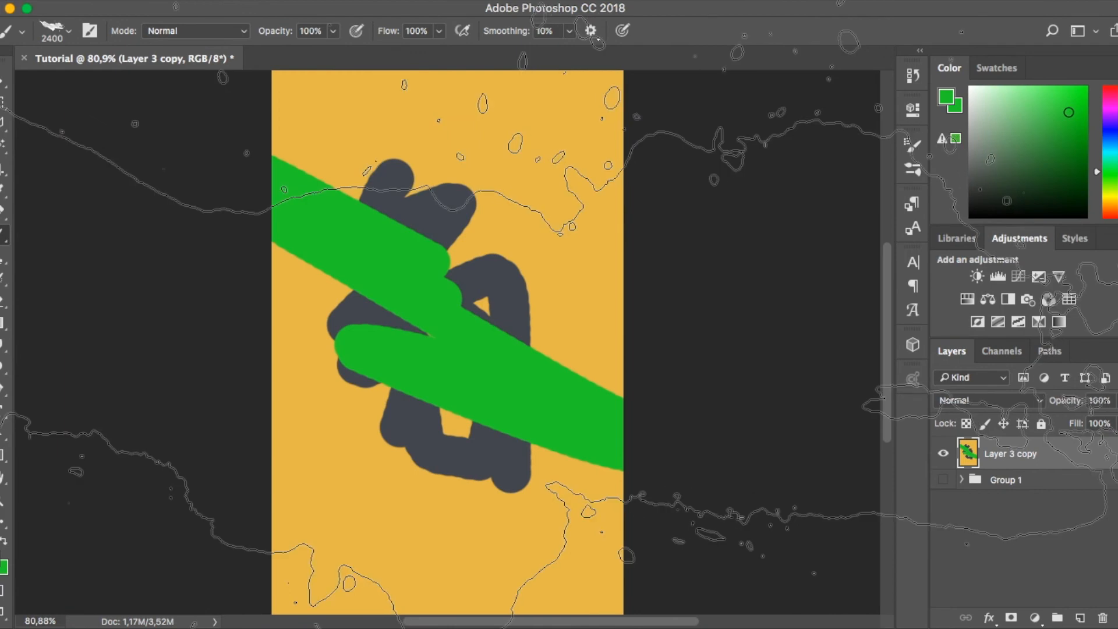
right_click(506, 399)
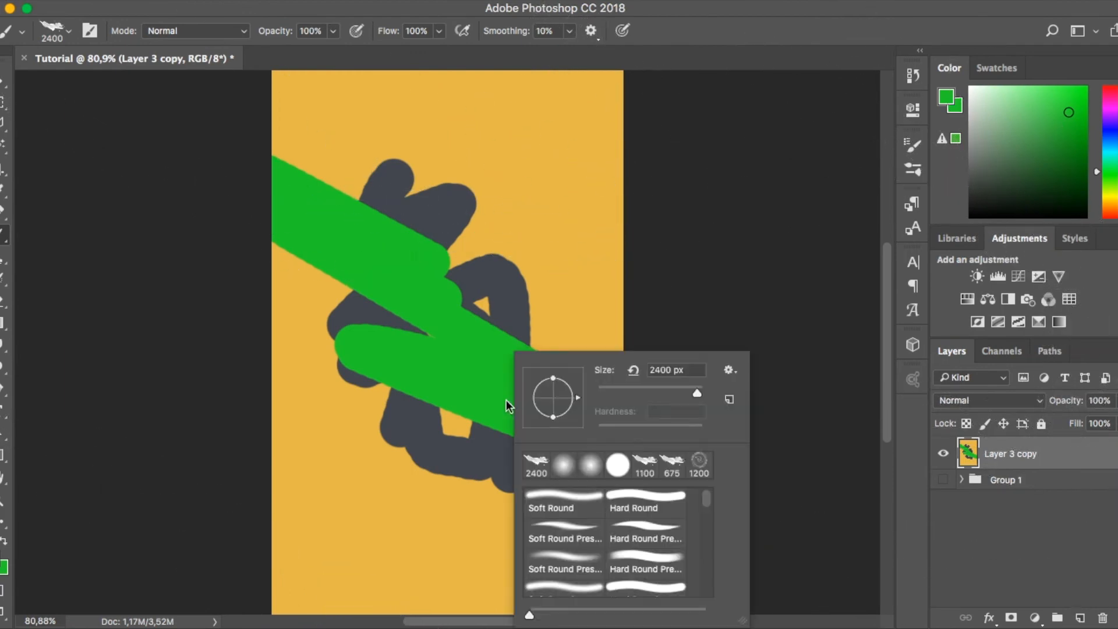
scroll(604, 534, down, 10)
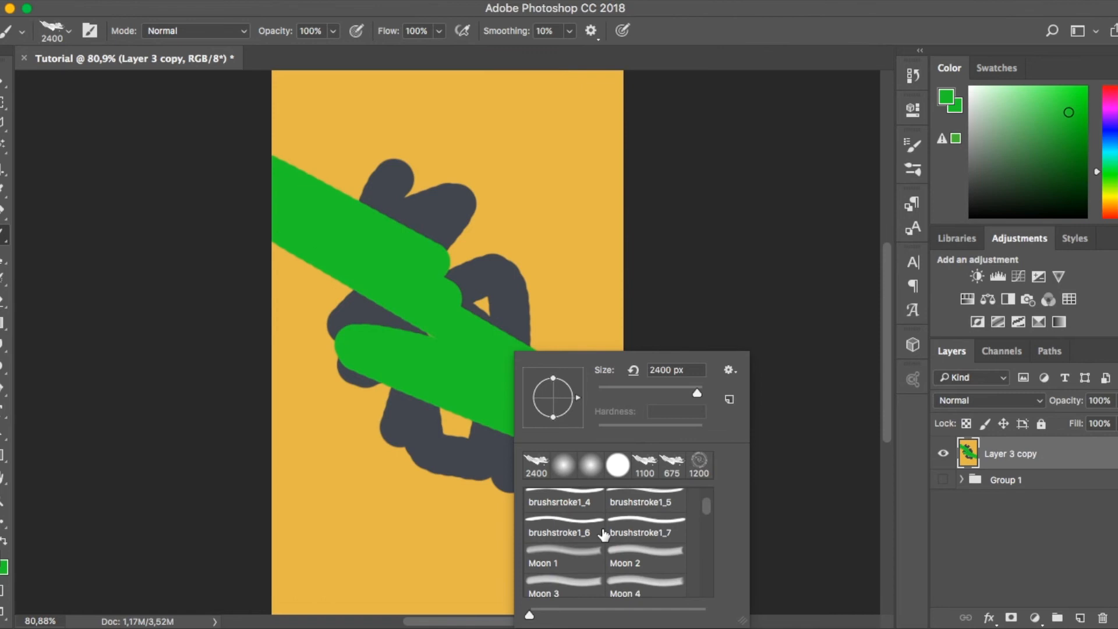
scroll(704, 407, down, 5)
scroll(419, 241, up, 5)
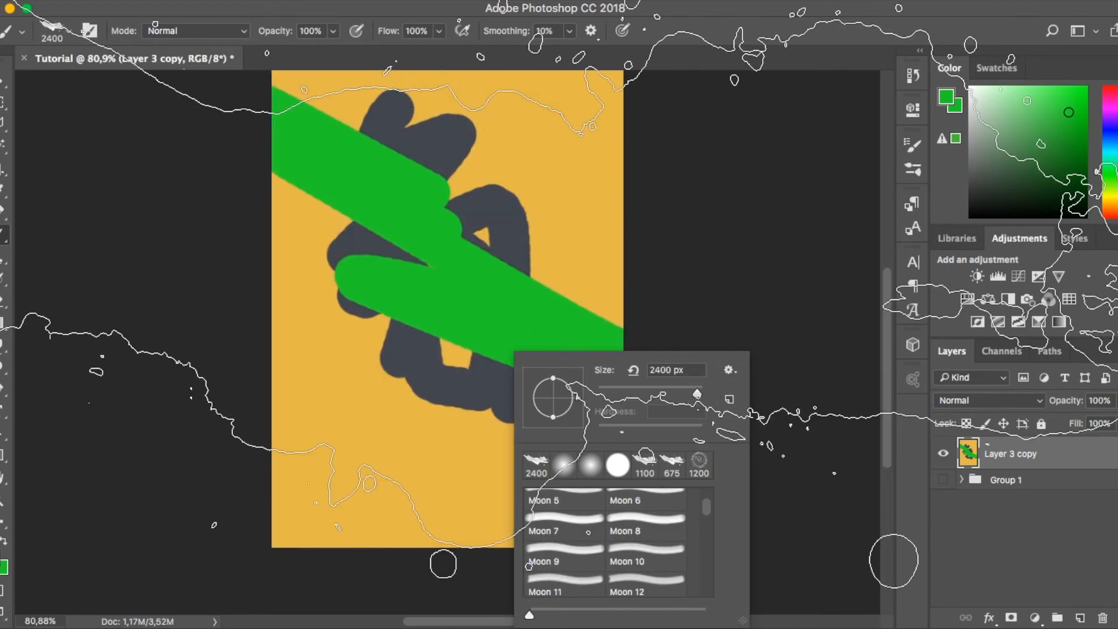
scroll(420, 241, up, 2)
scroll(605, 530, down, 5)
scroll(604, 530, down, 10)
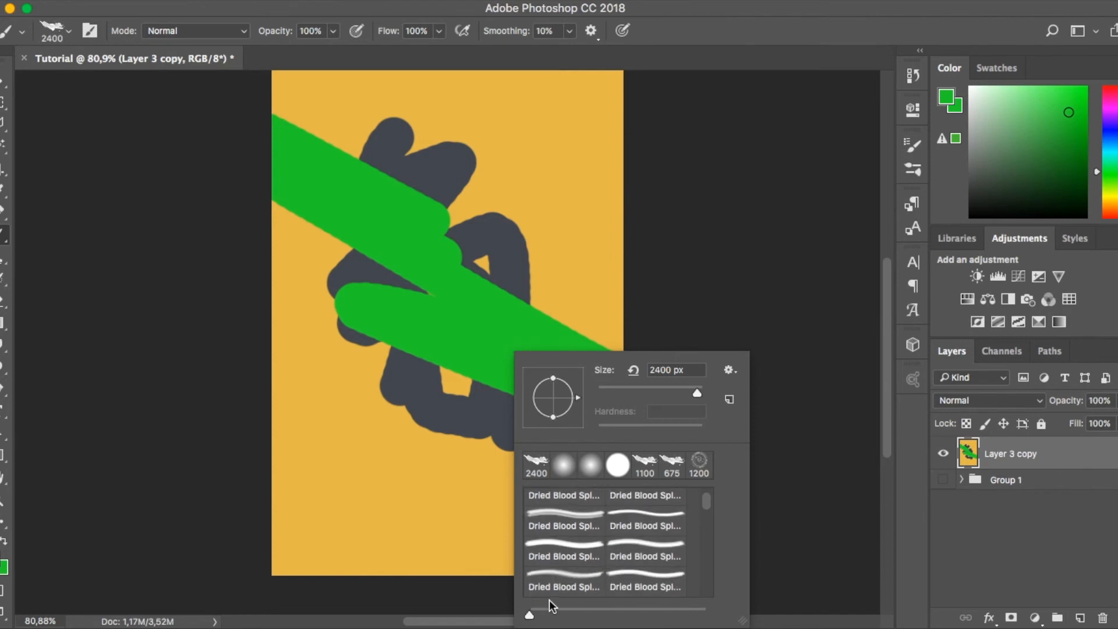
mouse_move(529, 614)
mouse_down()
mouse_move(704, 615)
mouse_move(529, 615)
mouse_up()
scroll(645, 564, up, 15)
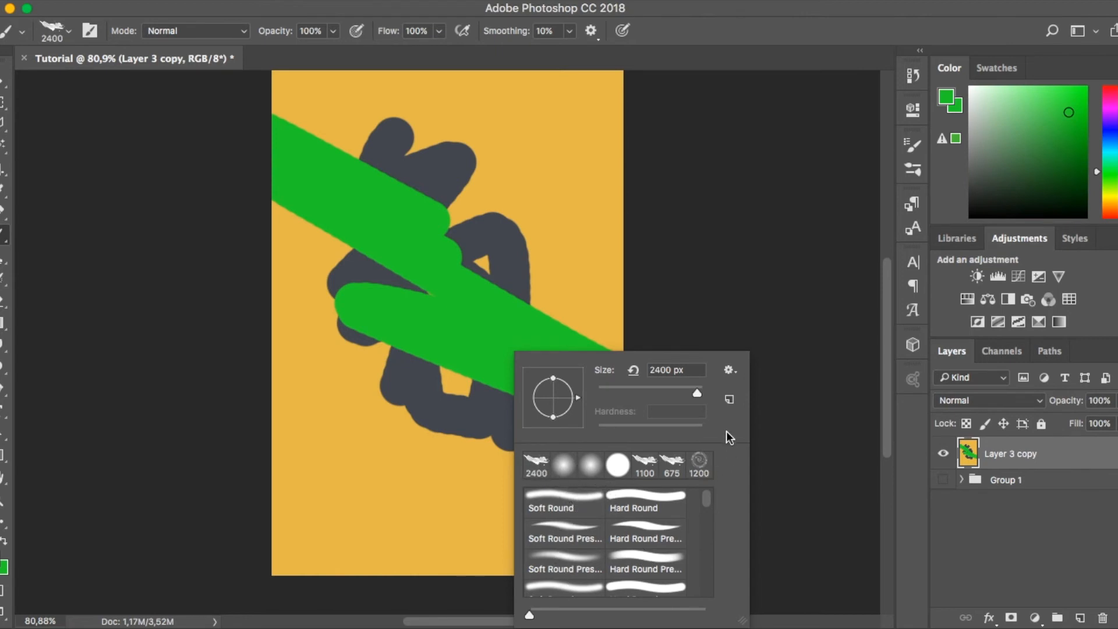
Browse all the installed brushes in the Preset Manager, from the basic round ones to the end of the collection
click(730, 368)
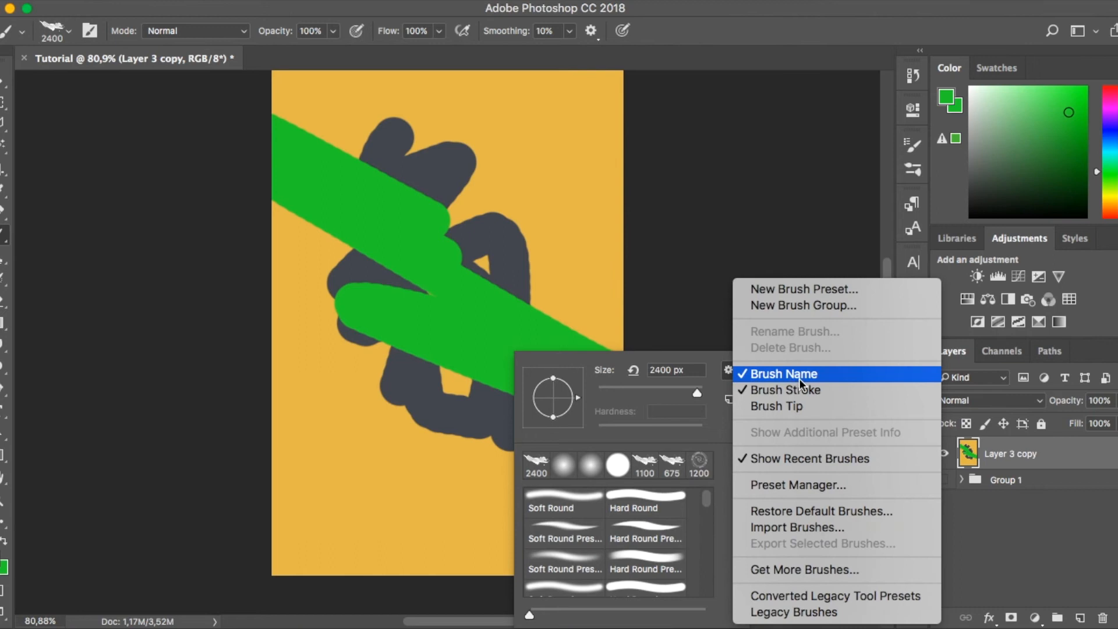
click(858, 485)
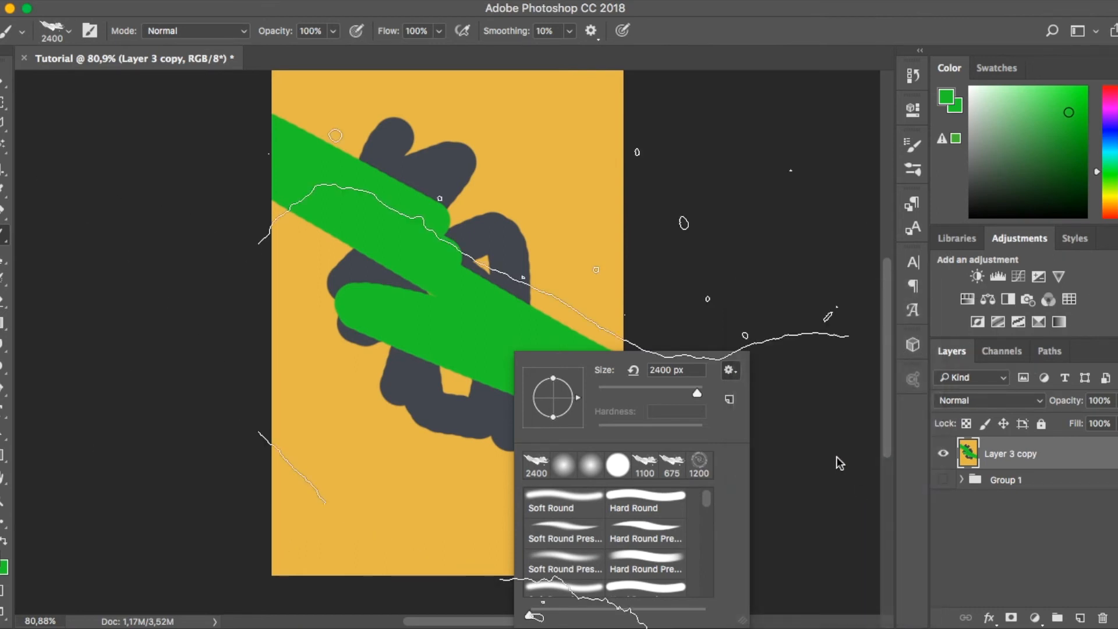
scroll(645, 383, down, 1)
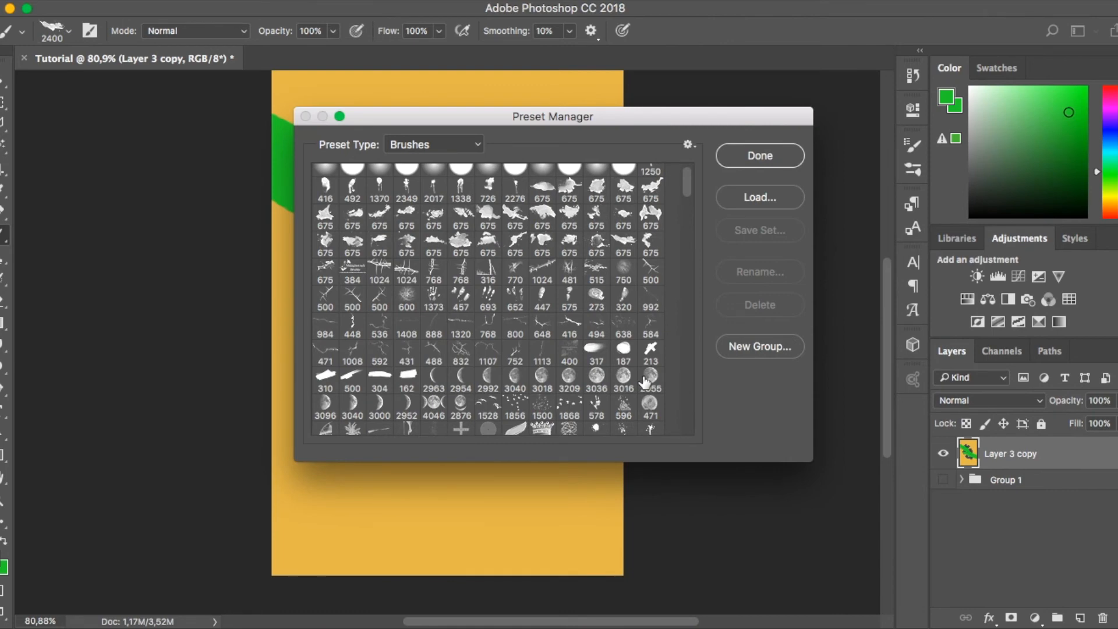
scroll(645, 383, down, 5)
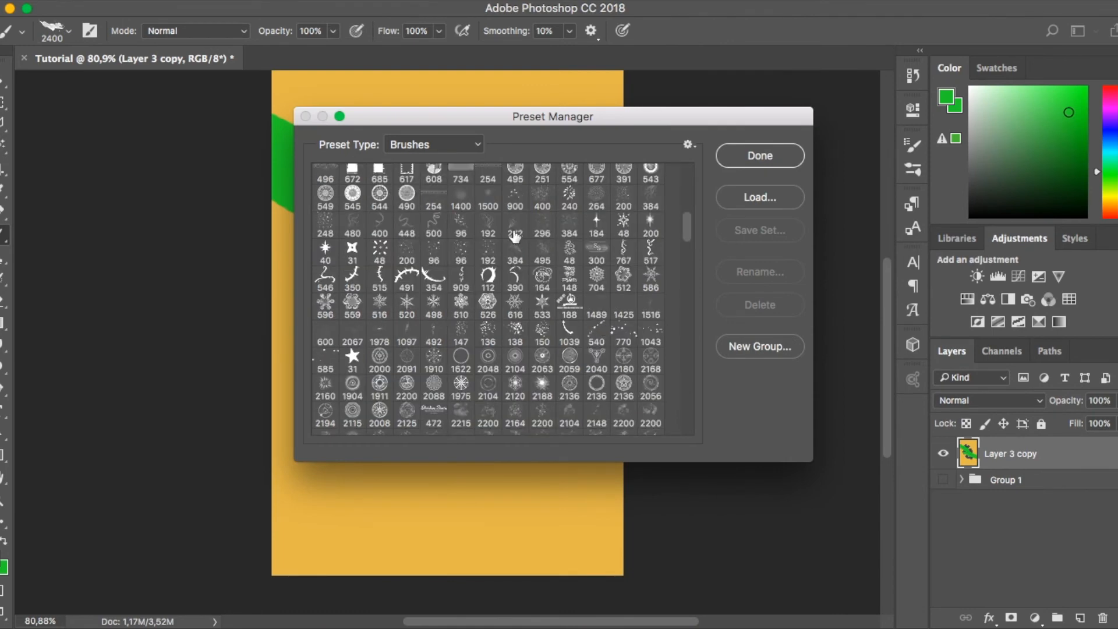
scroll(516, 236, down, 3)
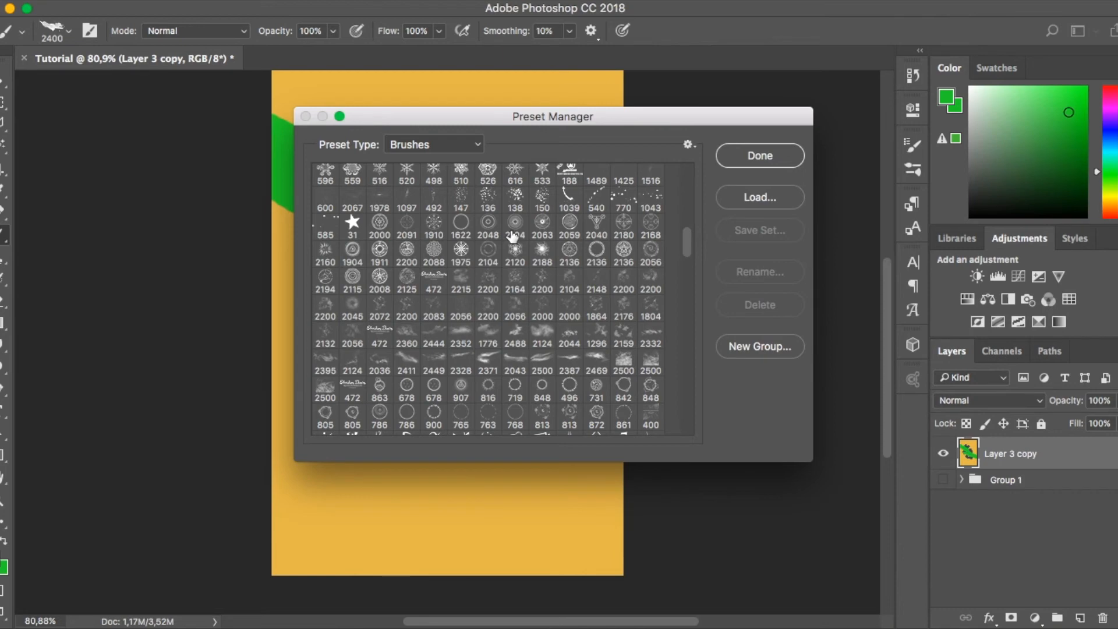
scroll(512, 236, down, 10)
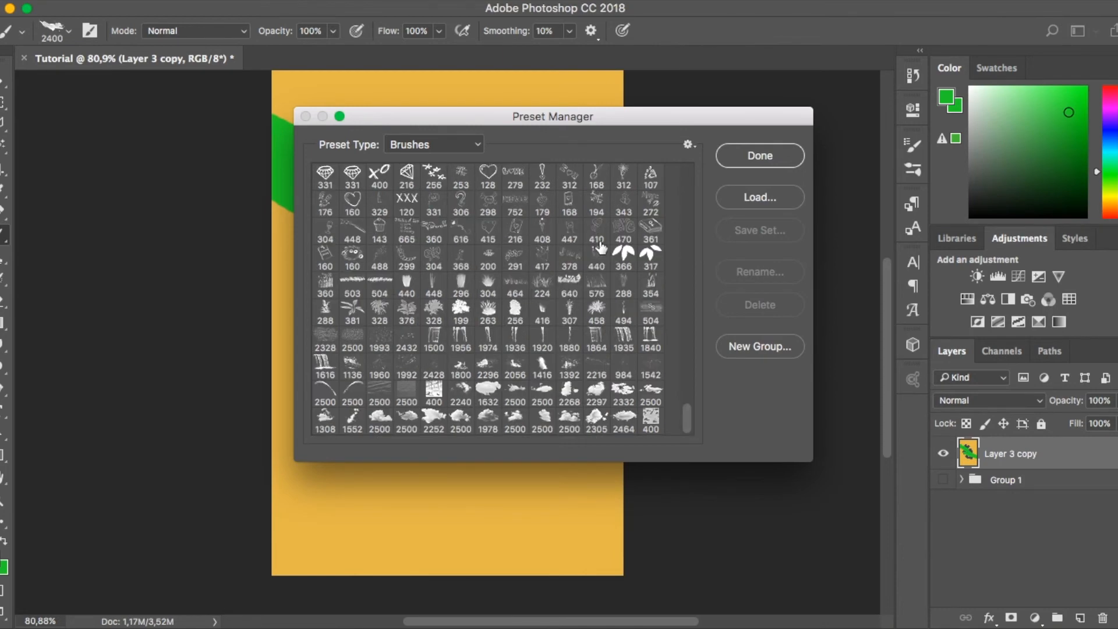
click(631, 236)
scroll(582, 233, up, 10)
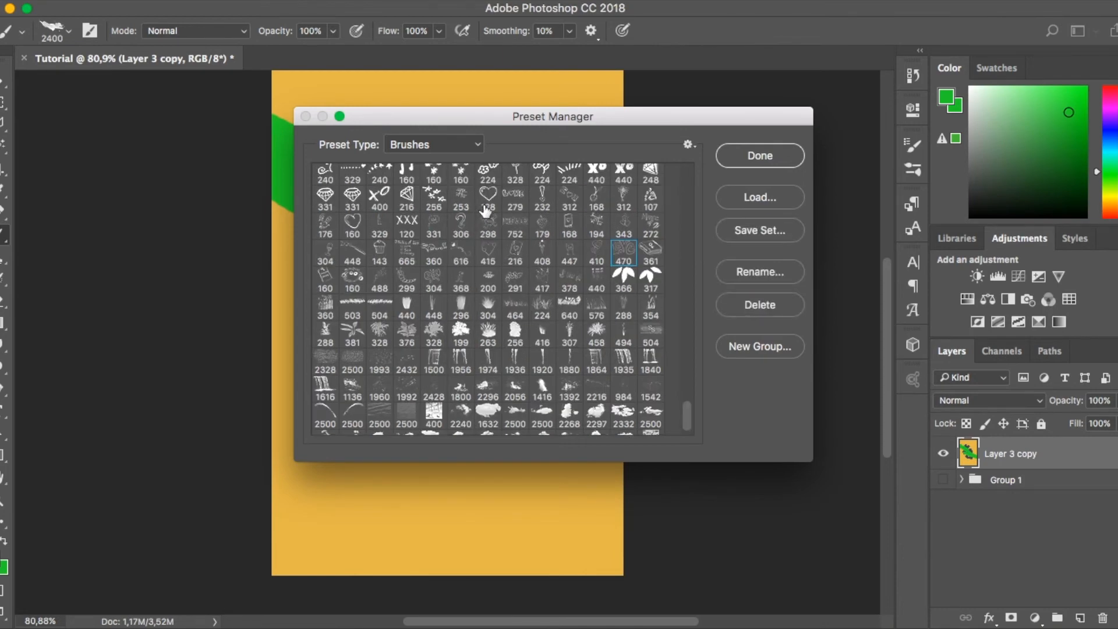
scroll(558, 232, up, 2)
scroll(558, 231, up, 5)
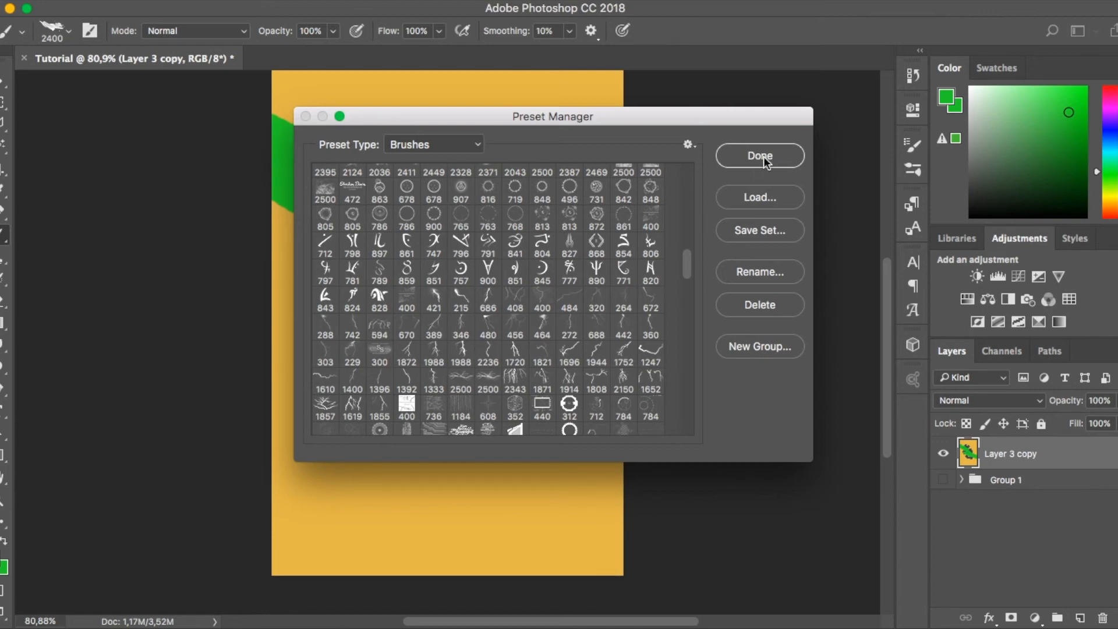
scroll(455, 344, up, 2)
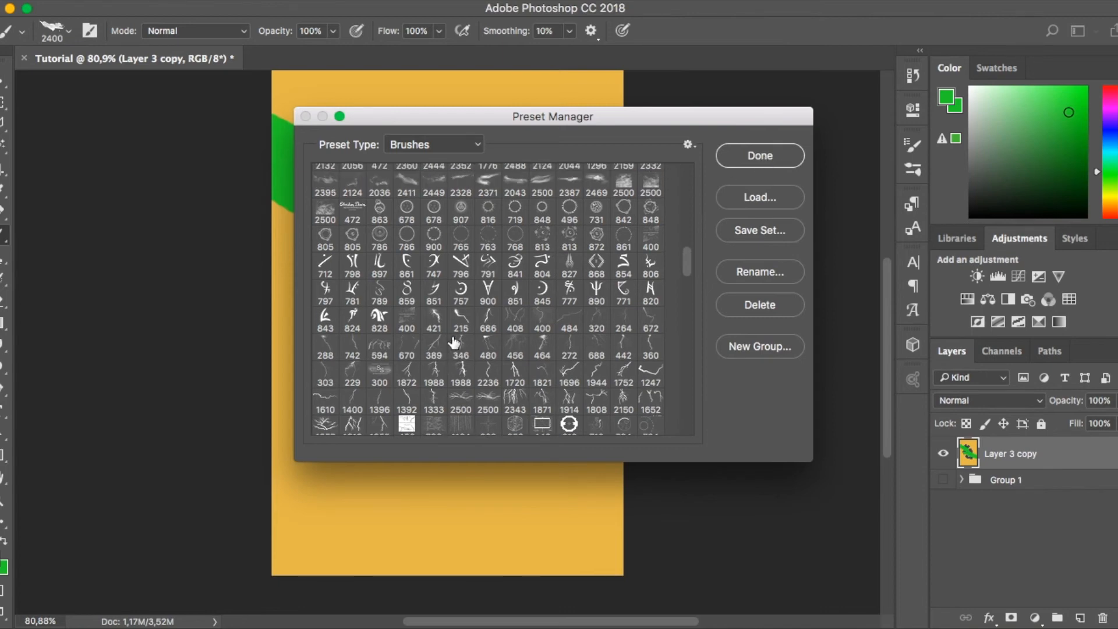
scroll(454, 344, up, 10)
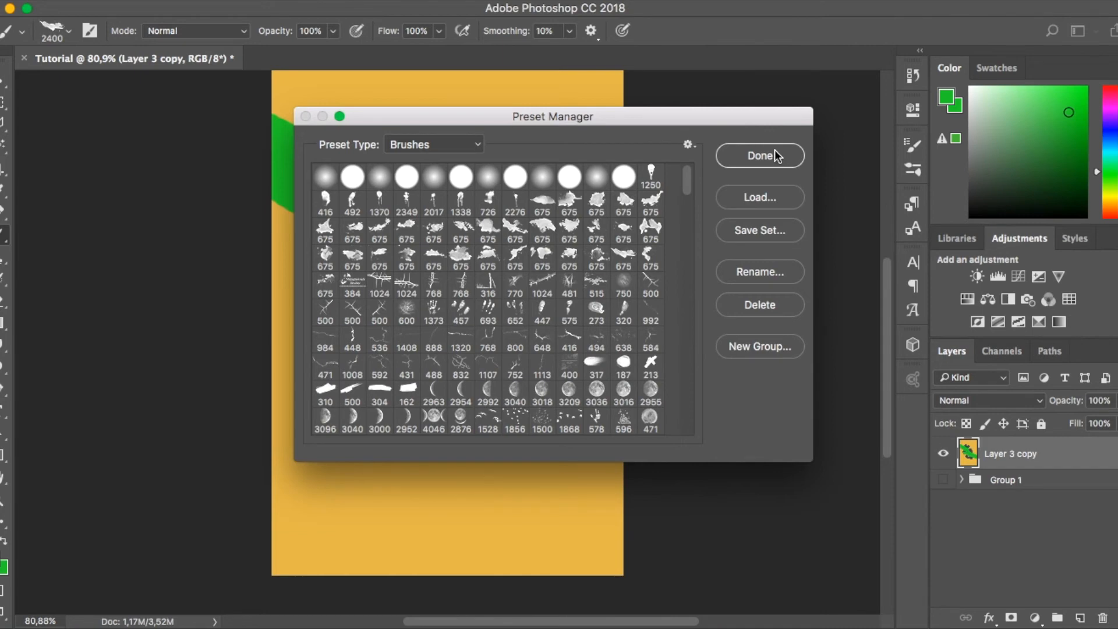
click(760, 155)
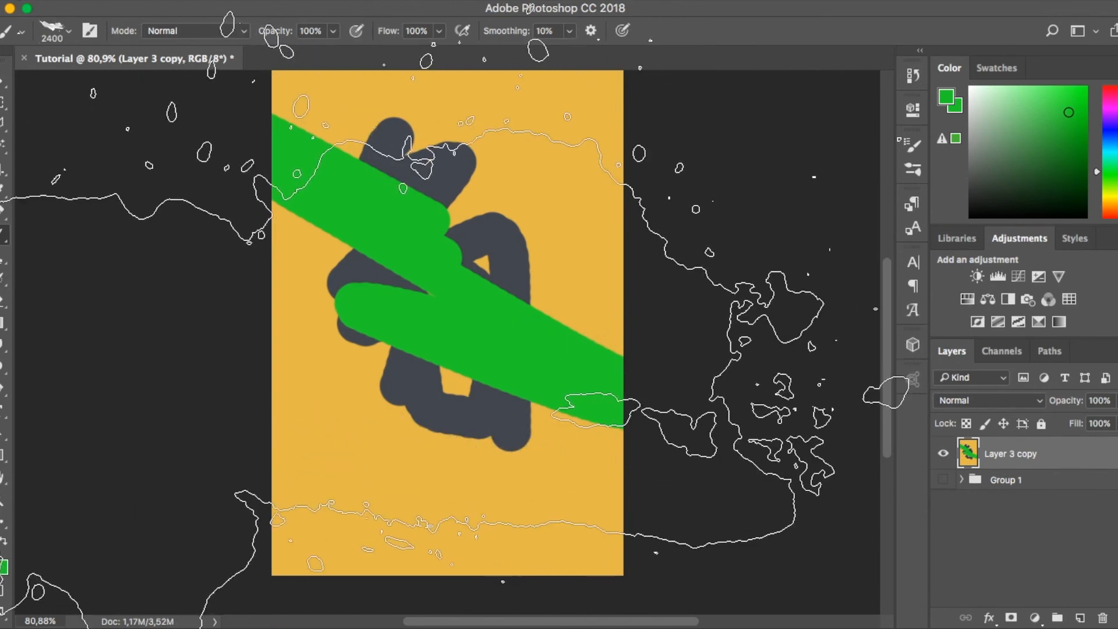
Add the point text TYPE in green 60 pt Arial Black over the lower part of the drawing
mouse_move(3, 402)
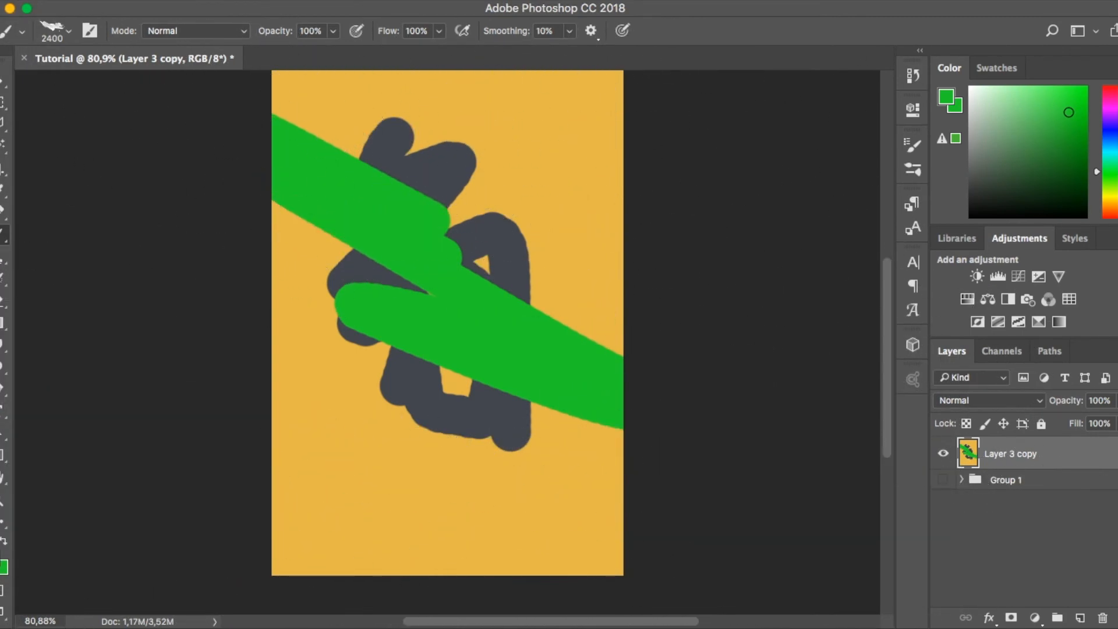
click(4, 411)
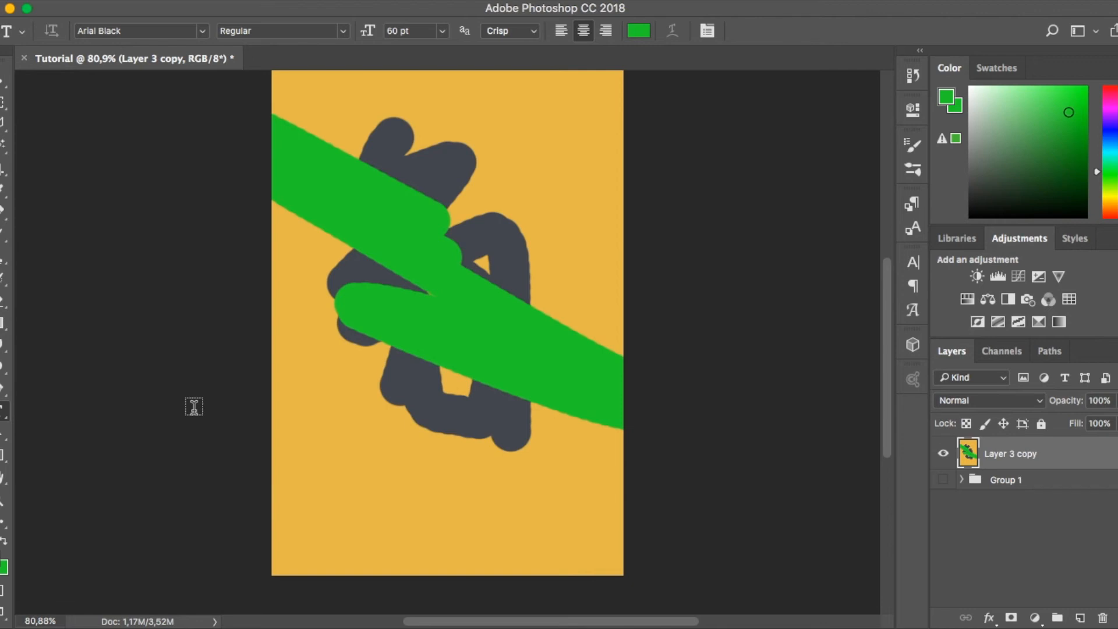
click(410, 448)
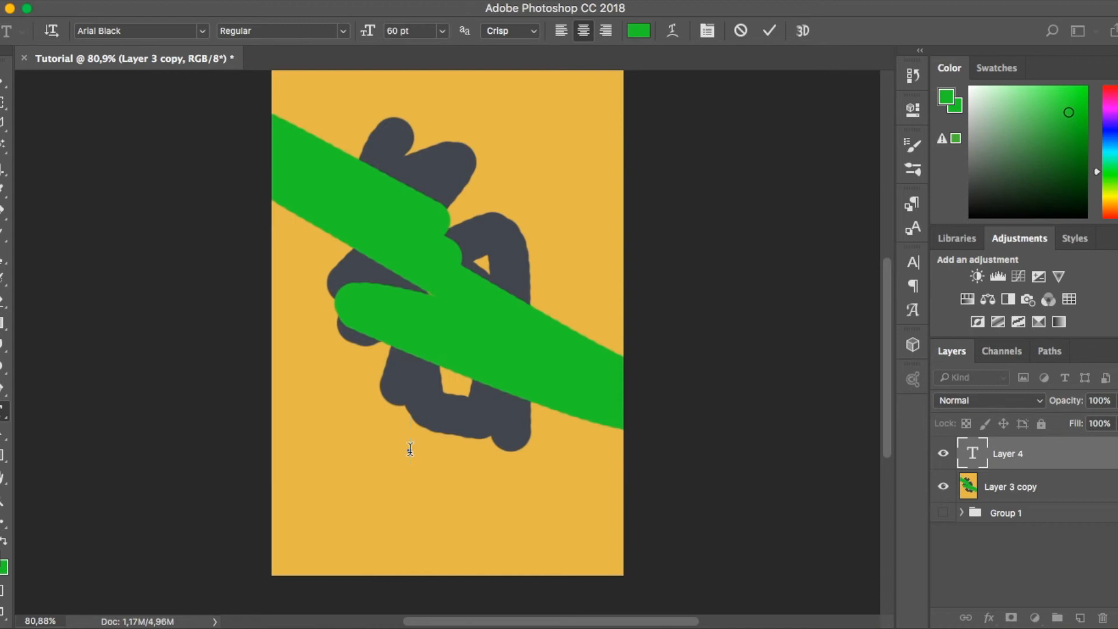
text(TYPE)
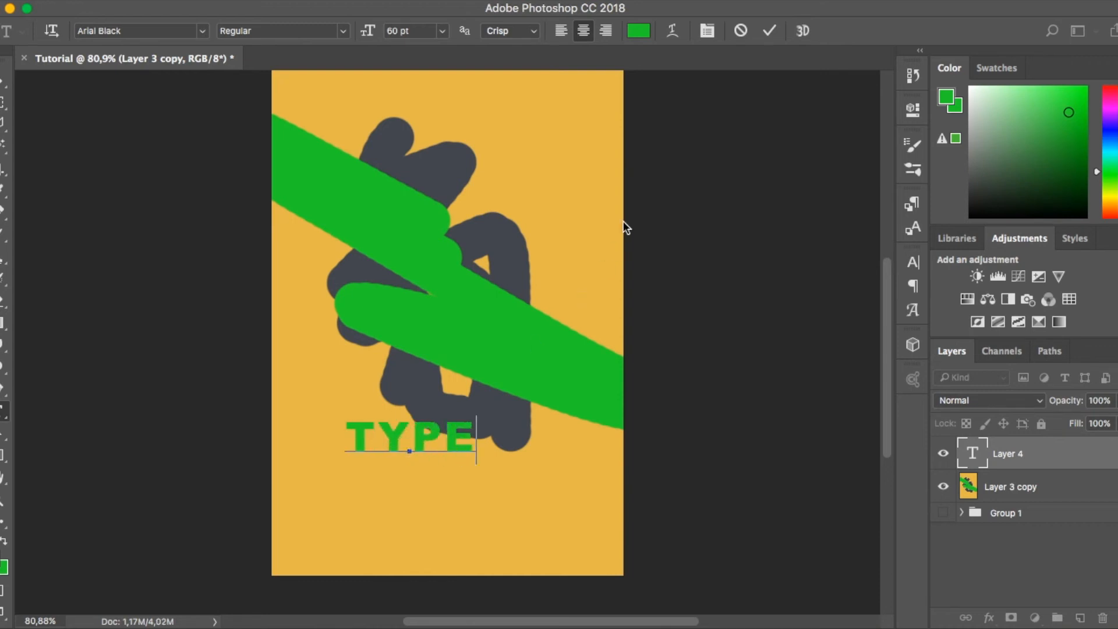
Set the text's font to Amarillo and replace the wording with lowercase "type"
key(ctrl+a)
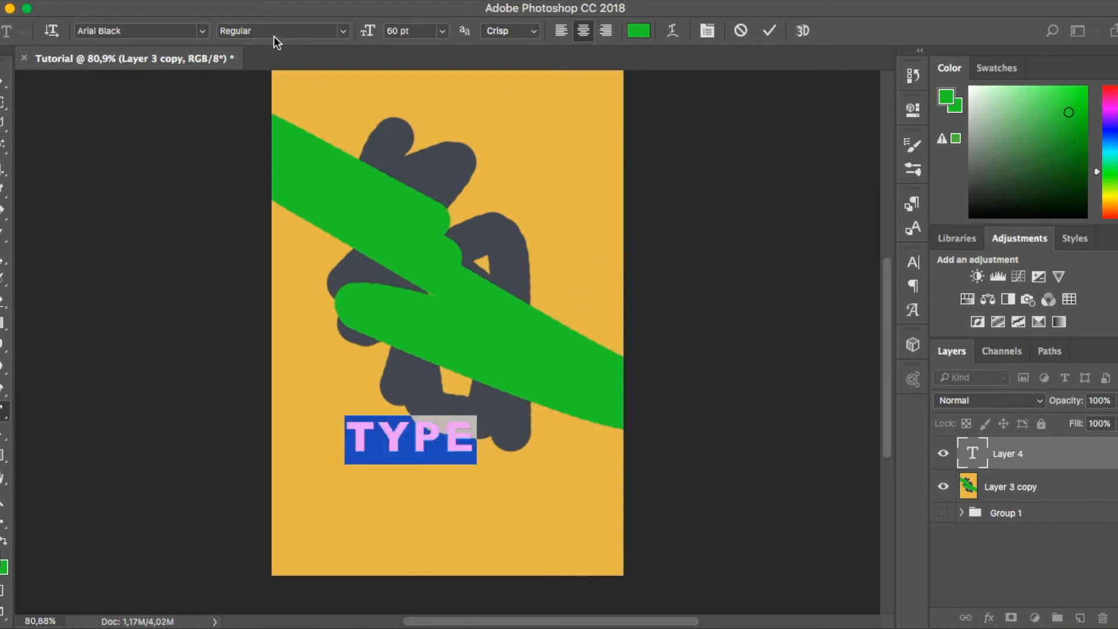
click(203, 34)
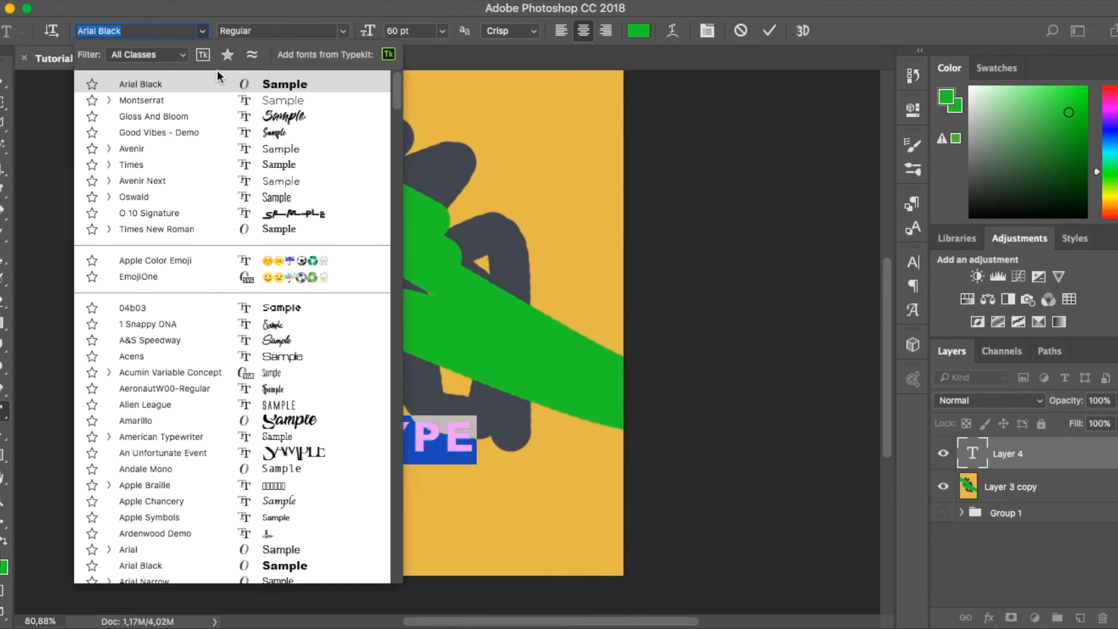
scroll(301, 365, down, 5)
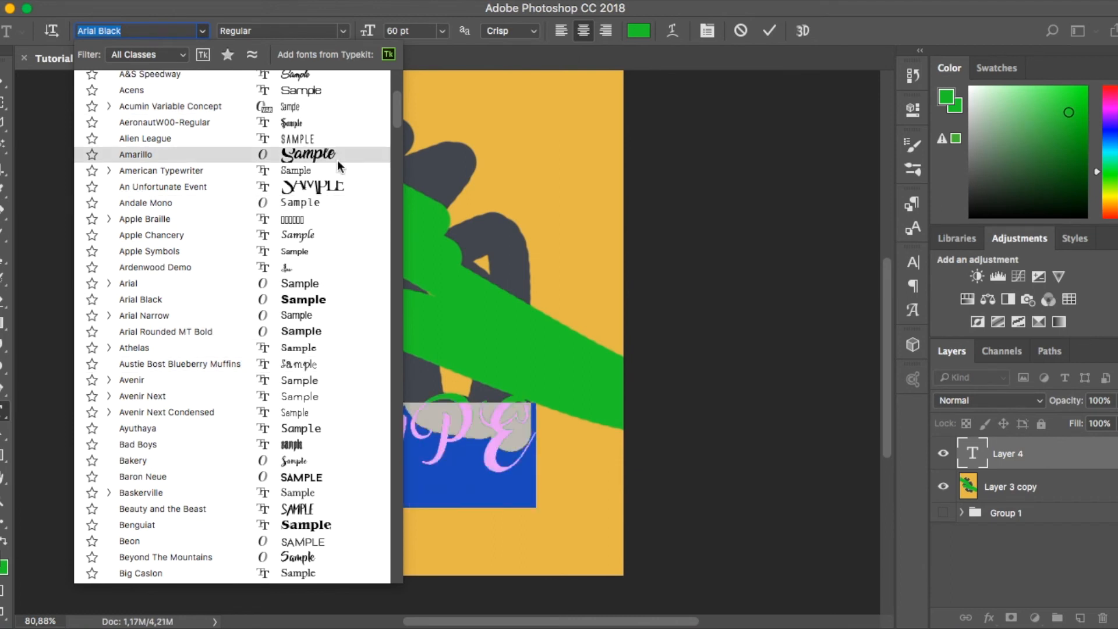
click(340, 166)
text(type)
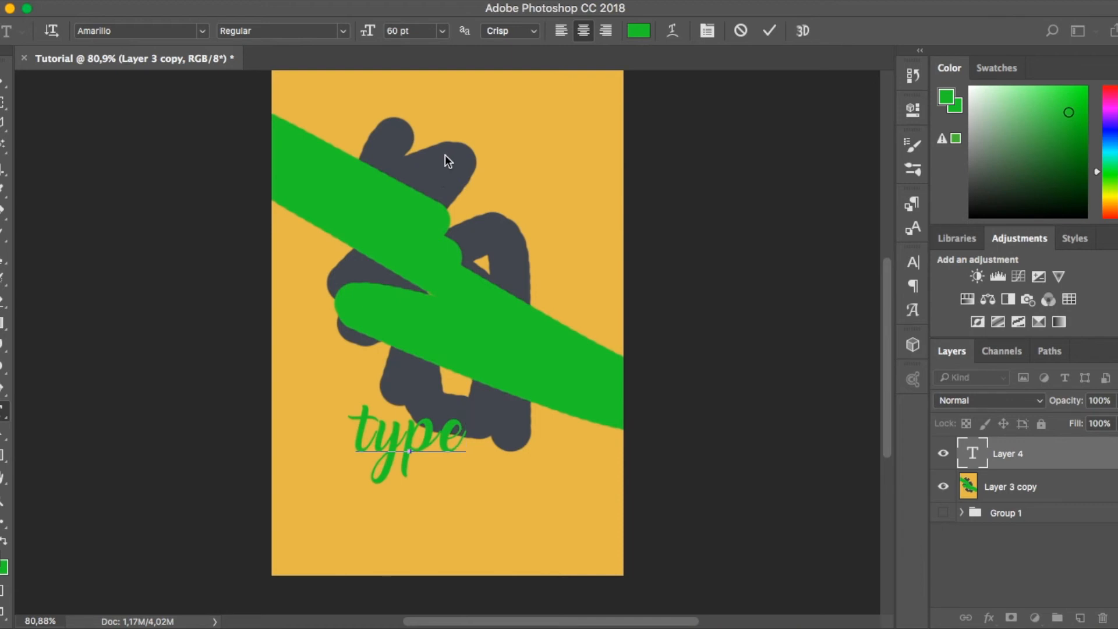
Check the font styles offered for Amarillo, and try Arial Black on the whole word to check its styles too
key(super+a)
click(344, 31)
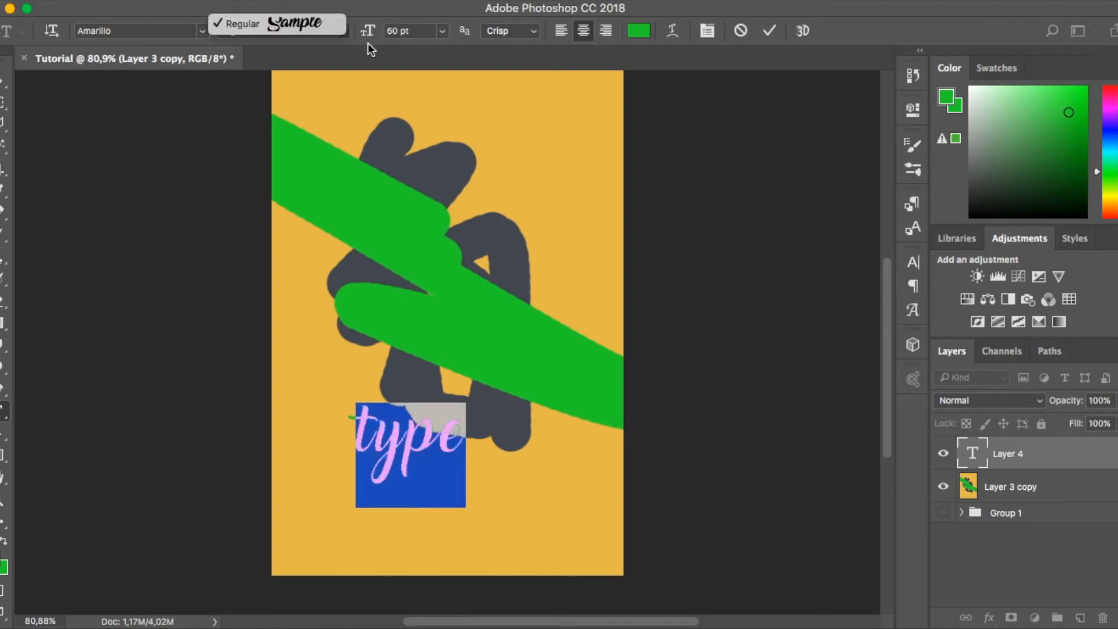
click(197, 30)
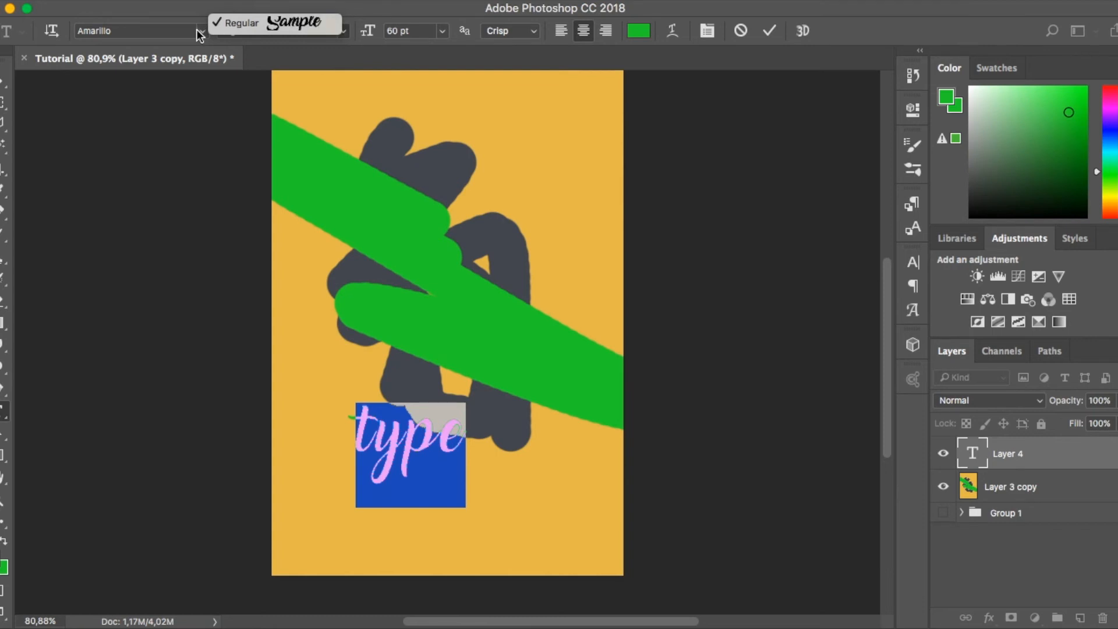
click(205, 30)
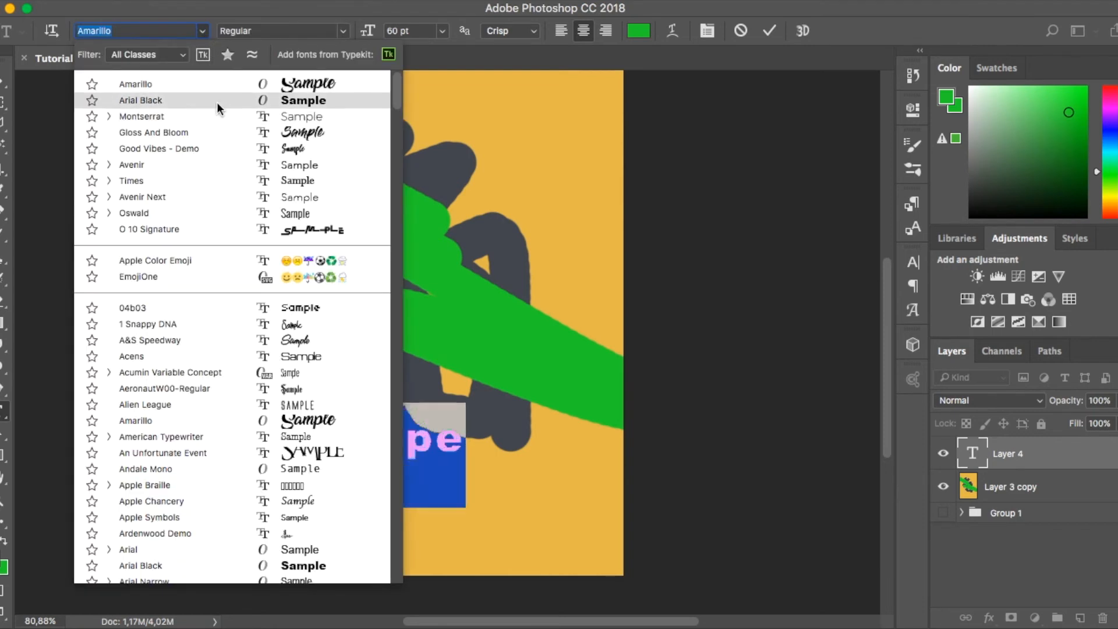
click(217, 102)
click(344, 32)
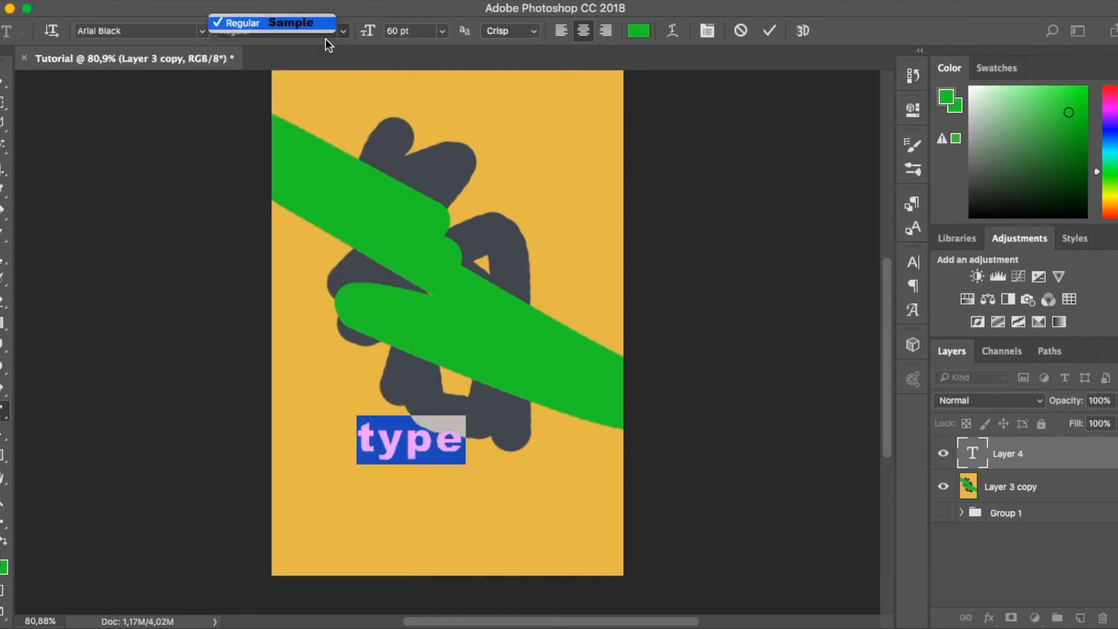
click(326, 36)
Change the word's font to Avenir, trying the Light style before settling on Medium Oblique
click(181, 31)
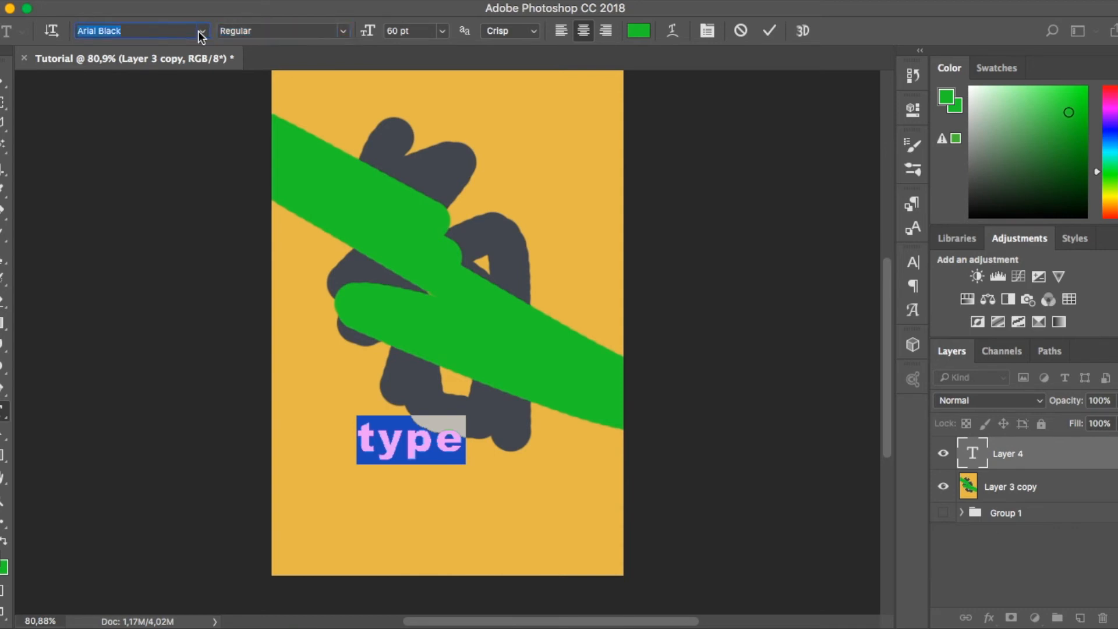
click(202, 31)
click(225, 166)
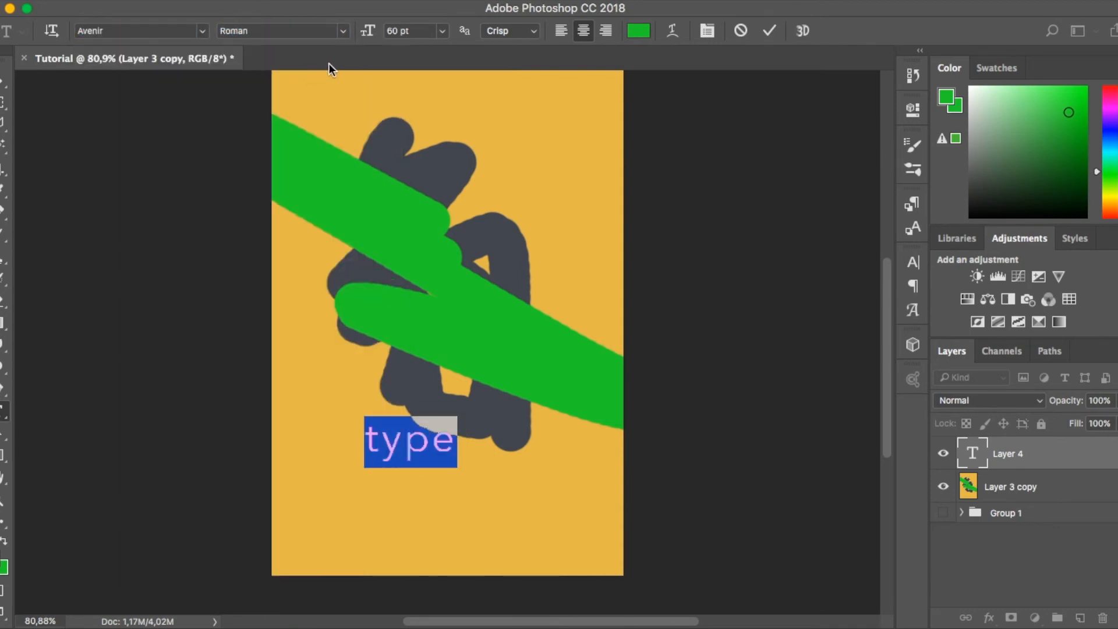
click(346, 33)
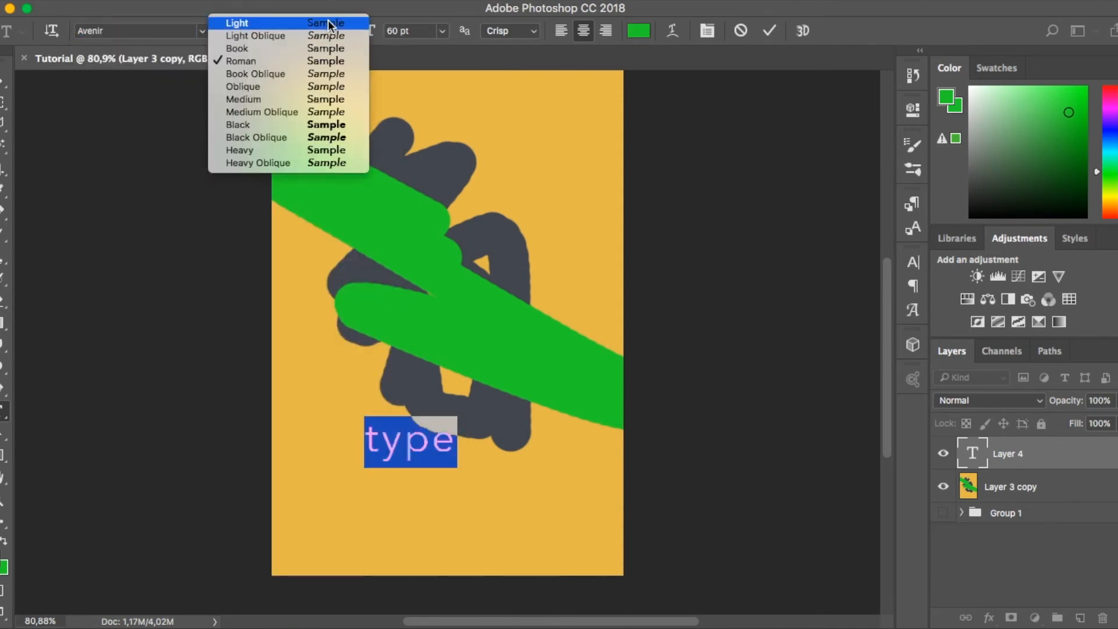
click(327, 22)
click(348, 33)
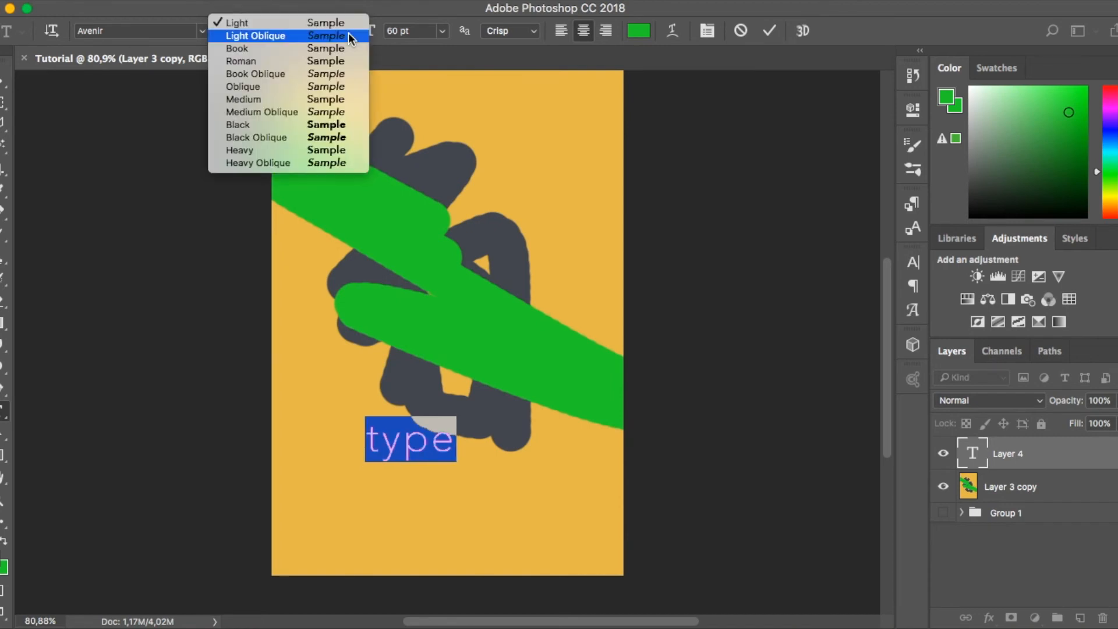
click(326, 112)
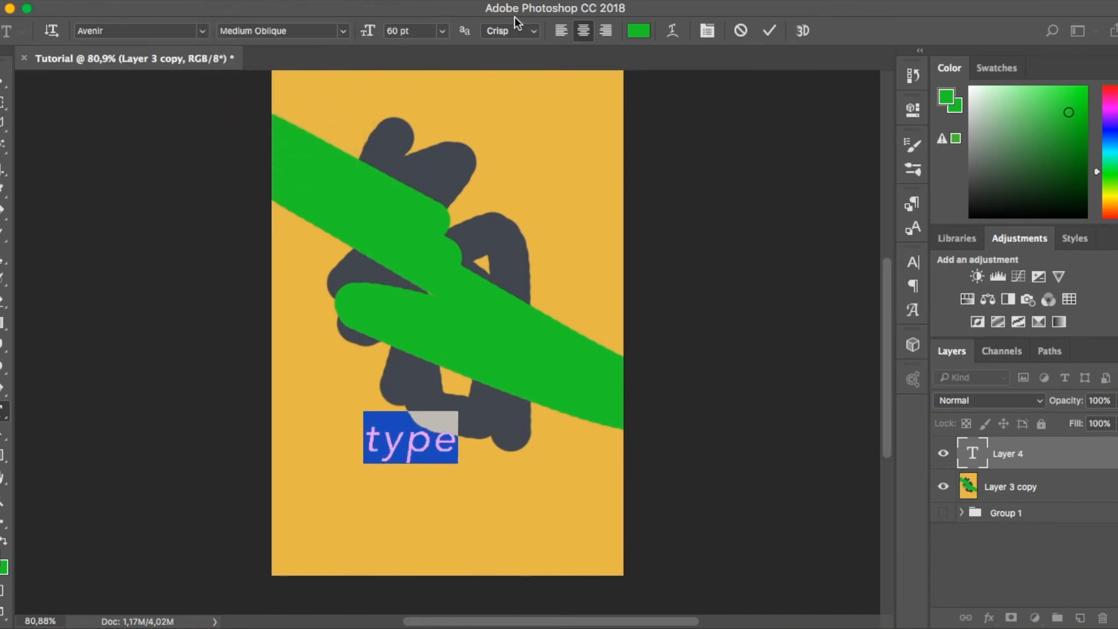
Try the anti-aliasing method None on the word "type" and commit the text
click(535, 31)
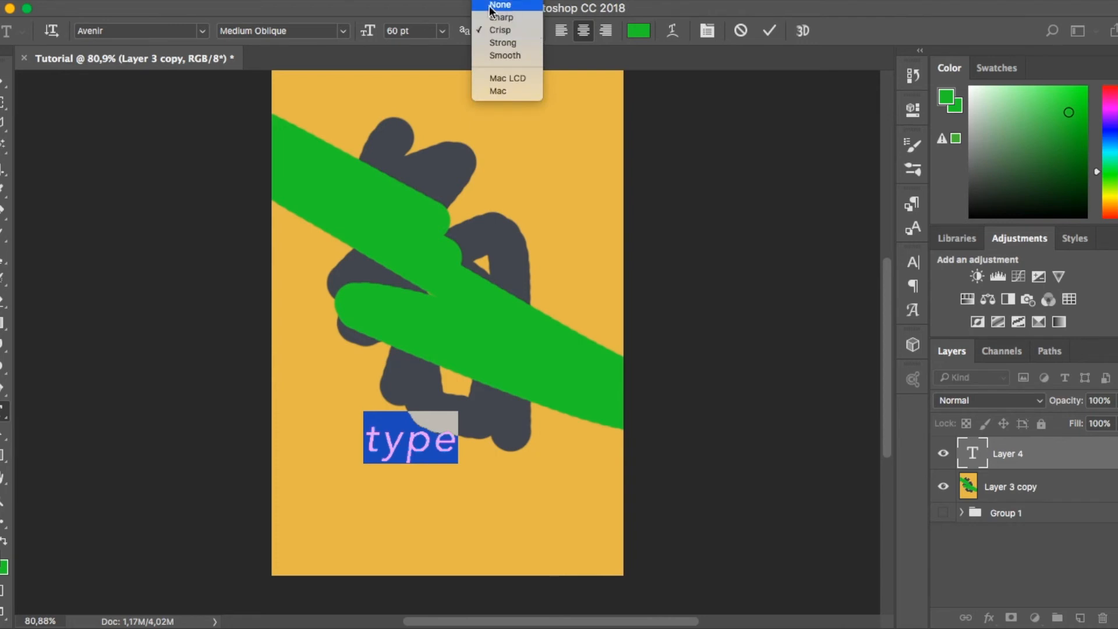
click(466, 30)
click(493, 31)
click(500, 5)
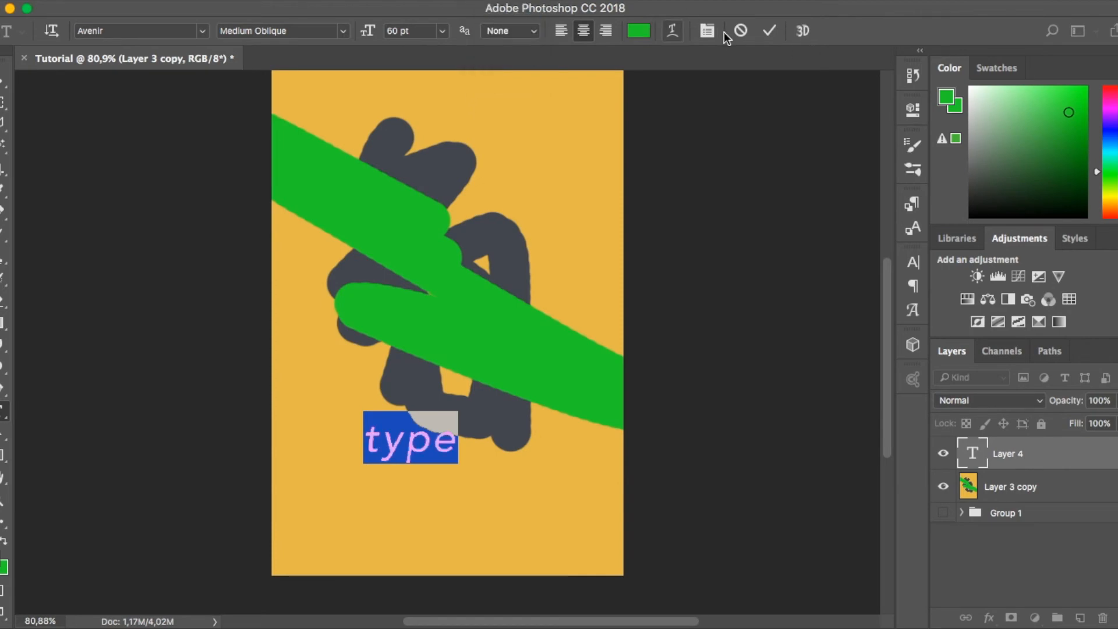
click(773, 35)
Examine the edges of the letters in "type" up close at 700% and 400% magnification
key(super+equal)
key(super+equal)
key(super+equal)
key(super+equal)
key(super+equal)
key(super+equal)
key(super+equal)
scroll(375, 337, down, 10)
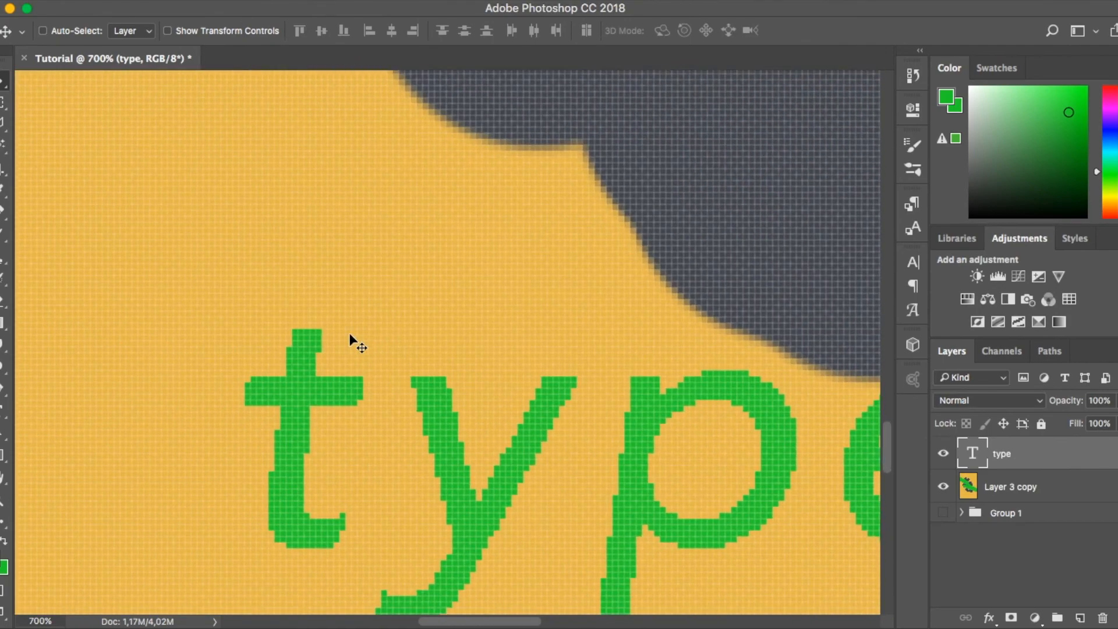
key(super+minus)
key(super+minus)
key(super+minus)
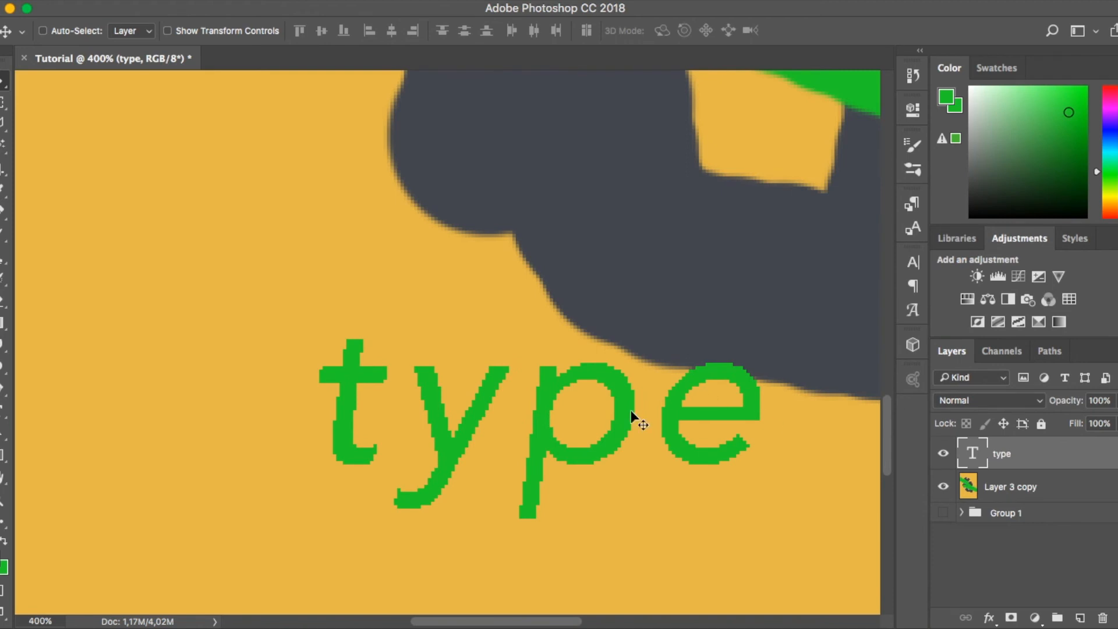
Set the anti-aliasing of the whole word "type" to Crisp and commit the text
double_click(630, 410)
click(516, 32)
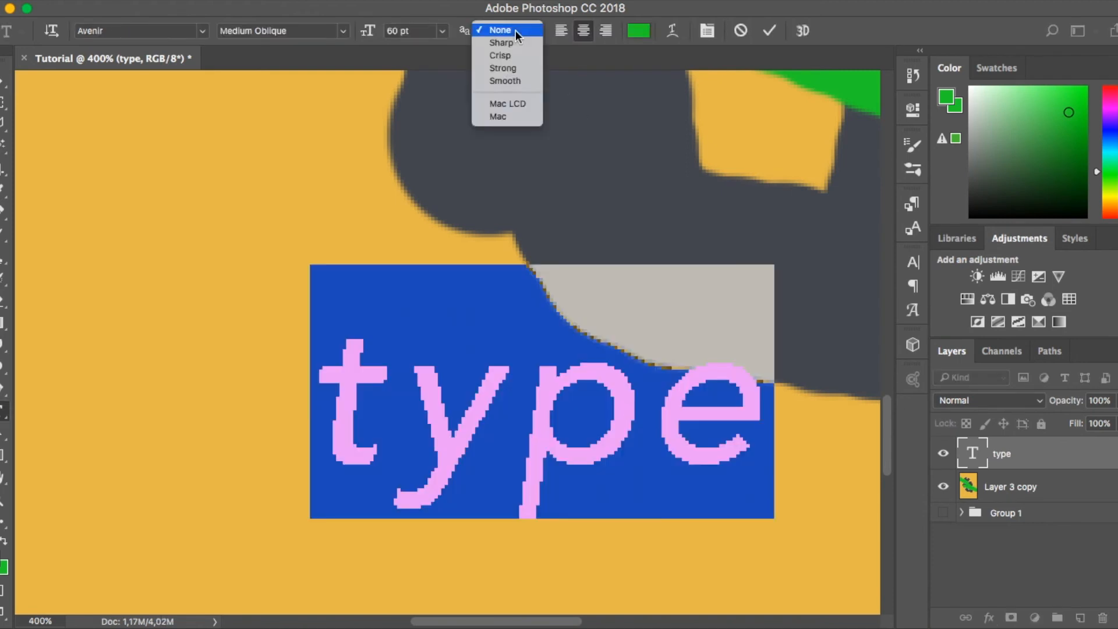
click(523, 55)
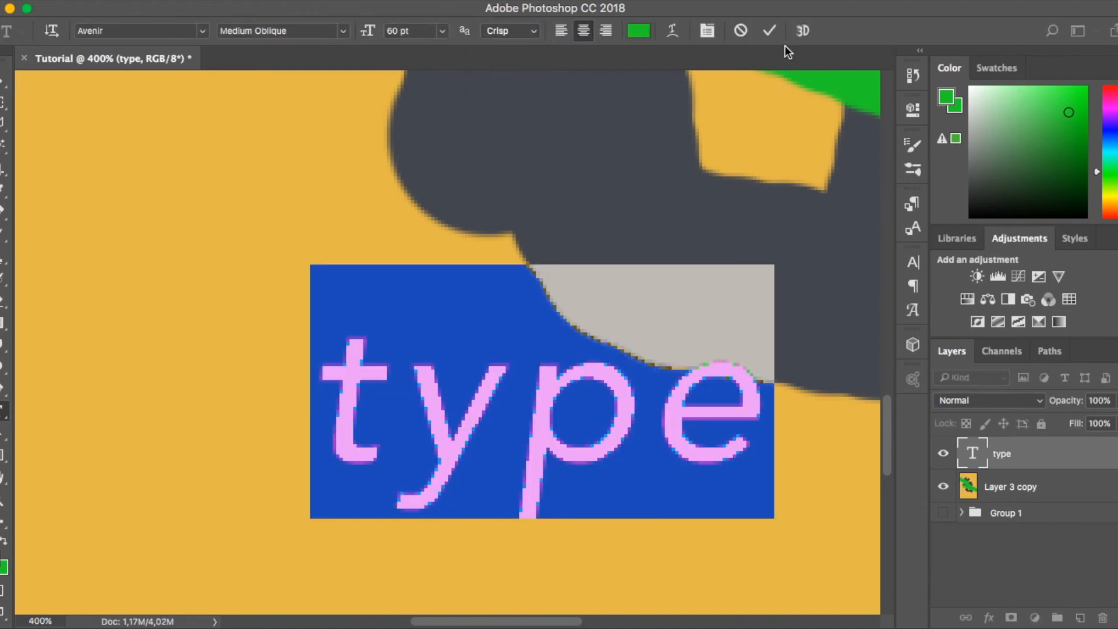
click(770, 32)
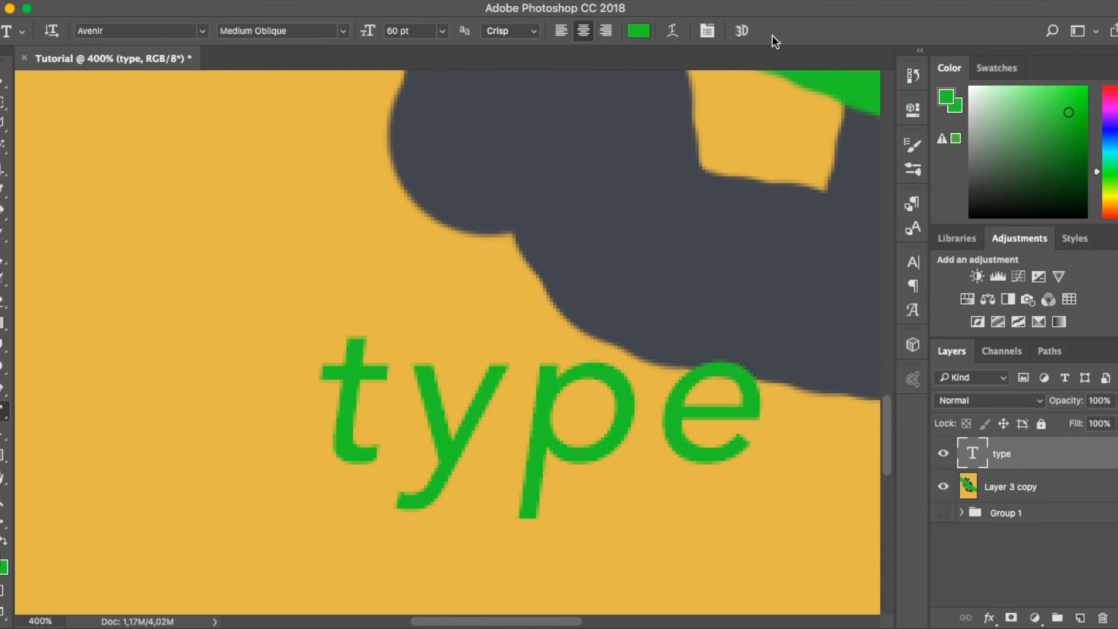
Change the size of the whole word "type", trying about 84 pt and 11 pt before settling on 72 pt
double_click(400, 457)
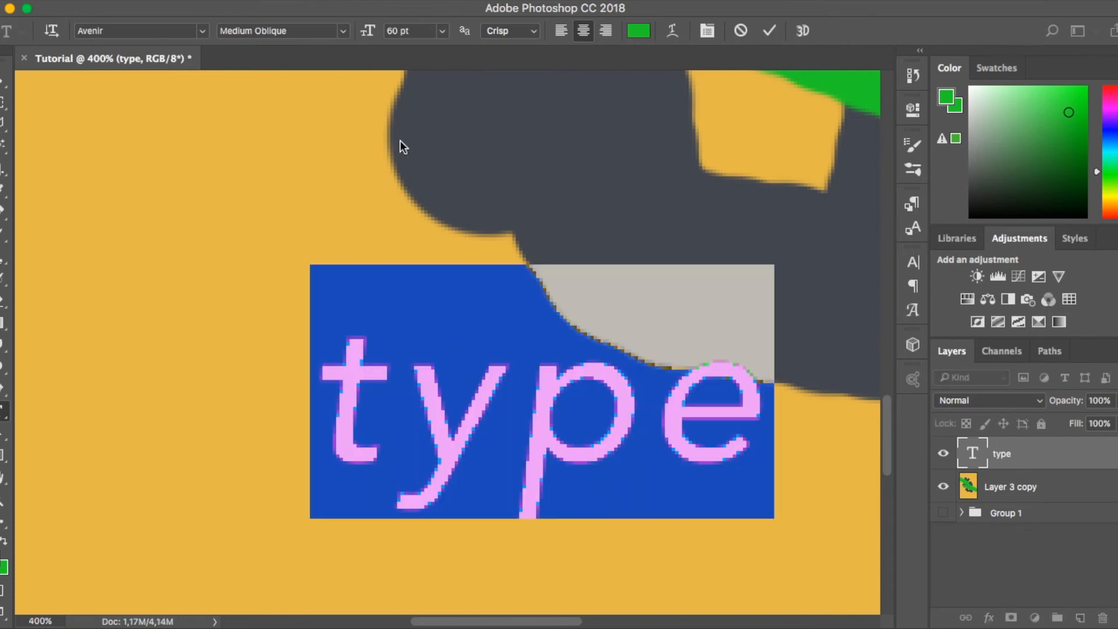
click(371, 33)
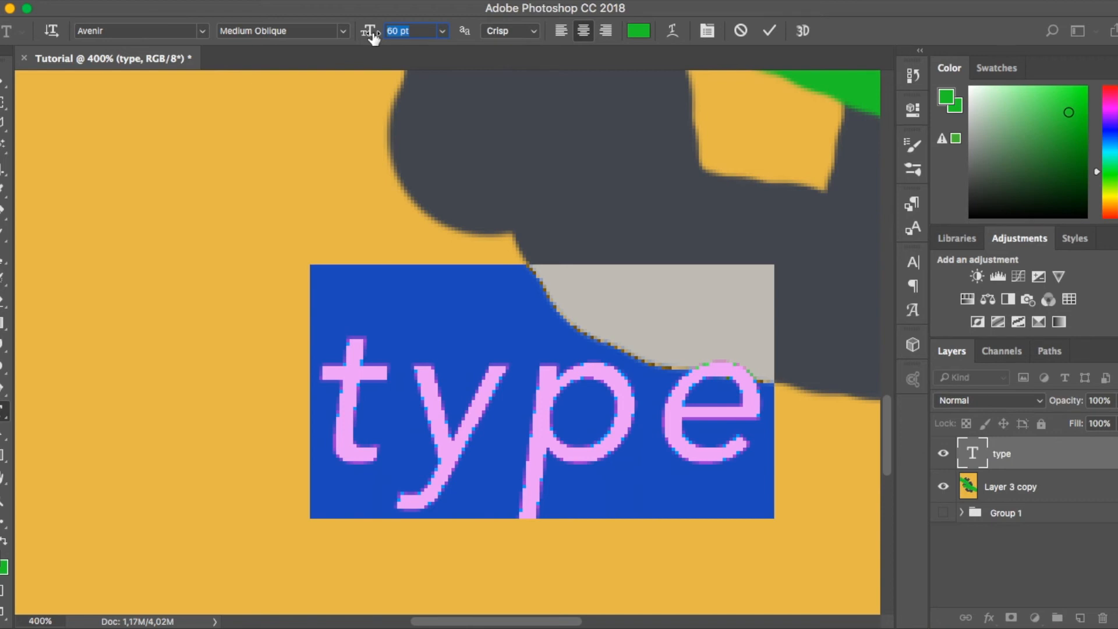
drag(373, 36, 445, 33)
click(441, 33)
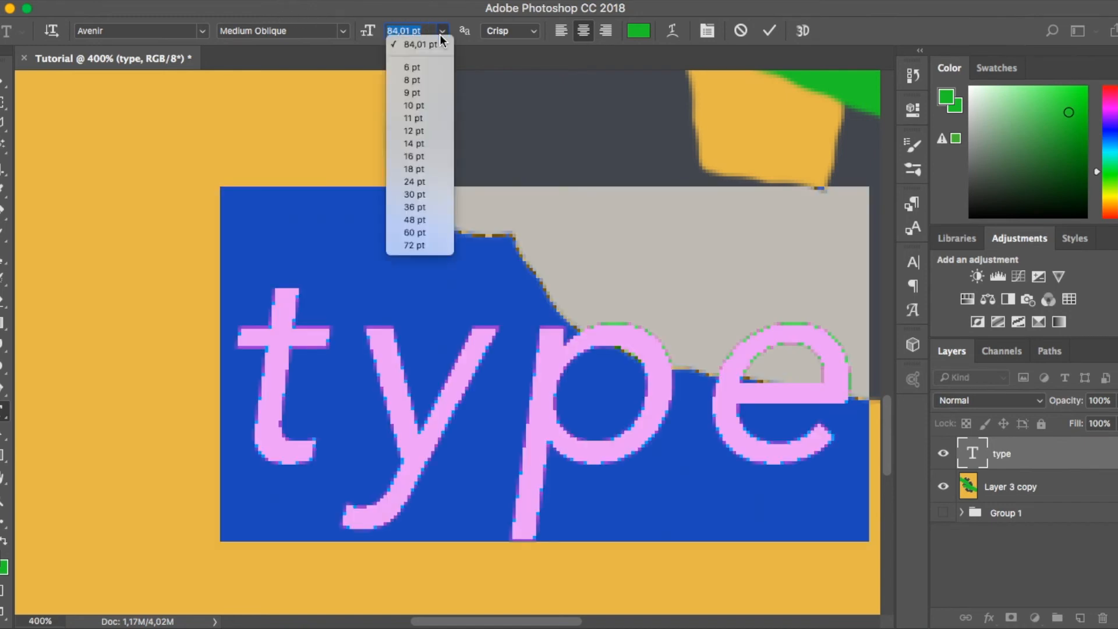
click(432, 118)
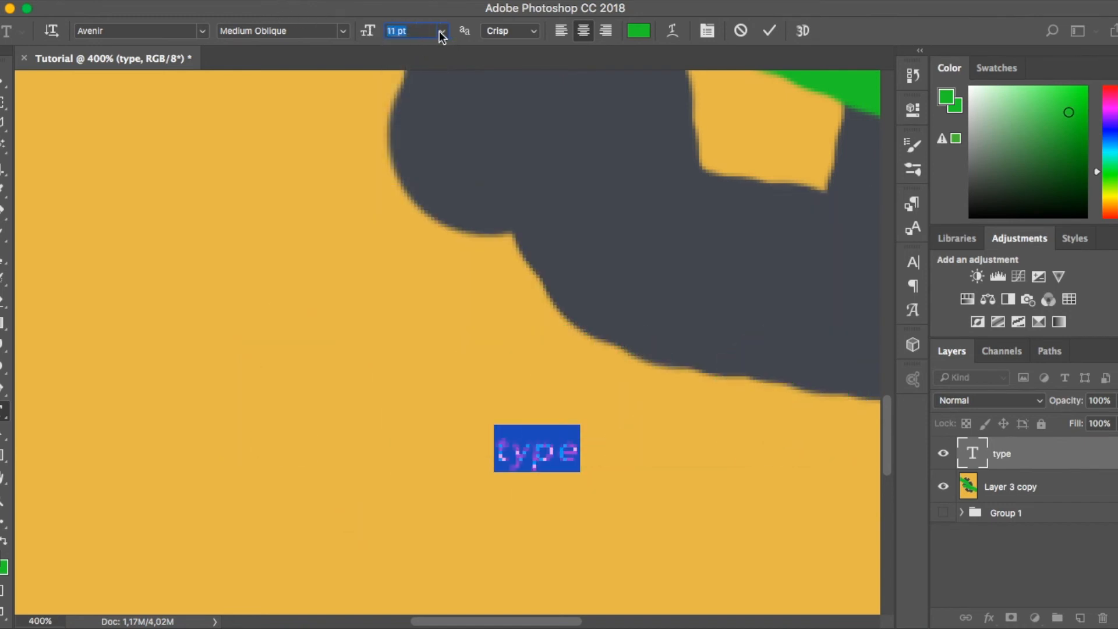
click(441, 33)
click(430, 245)
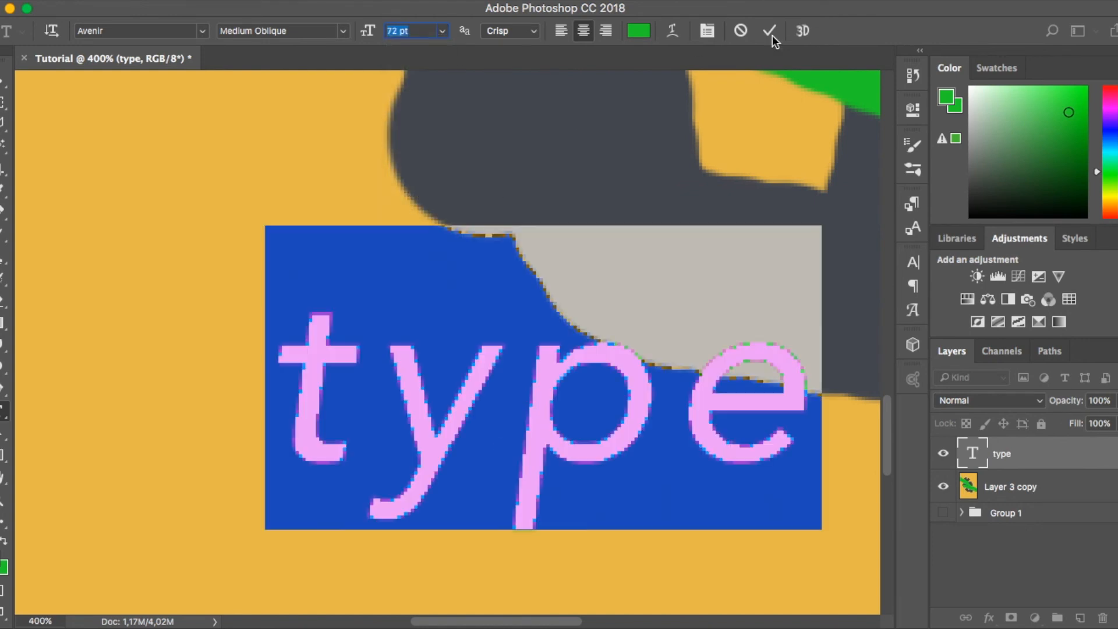
Try right and left alignment on the word "type" and view the Warp Text styles without applying one
click(609, 32)
click(562, 31)
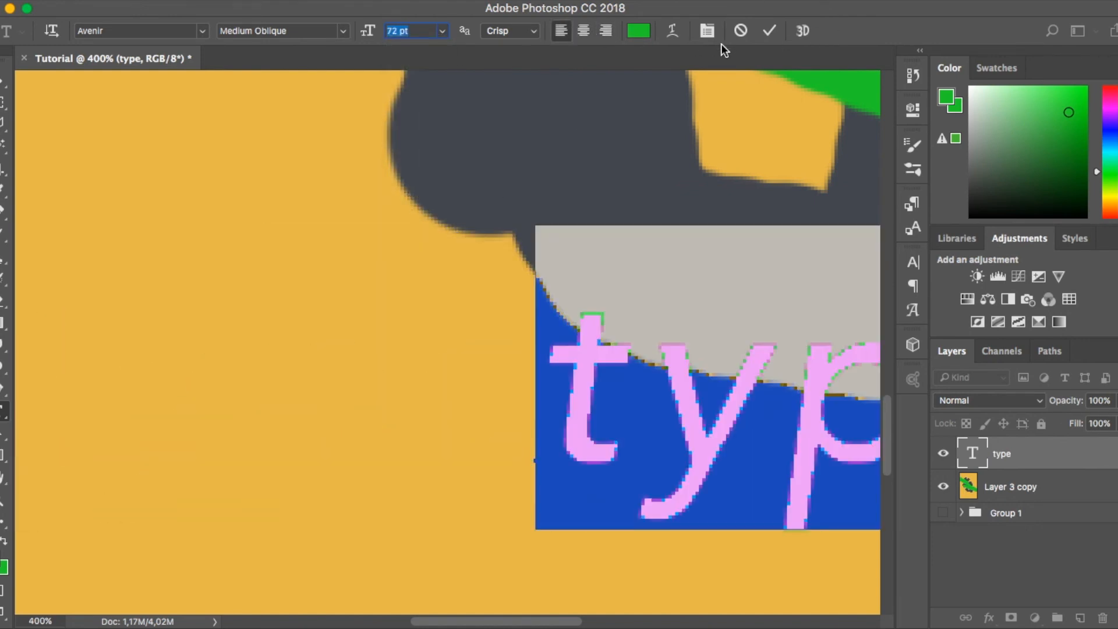
click(673, 31)
click(813, 203)
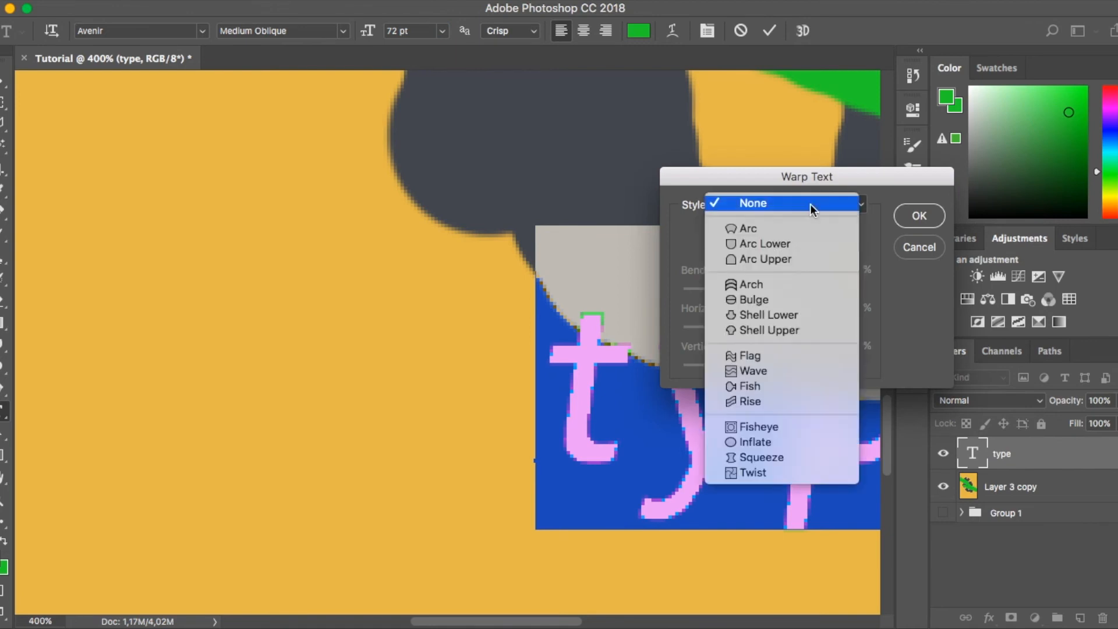
click(880, 287)
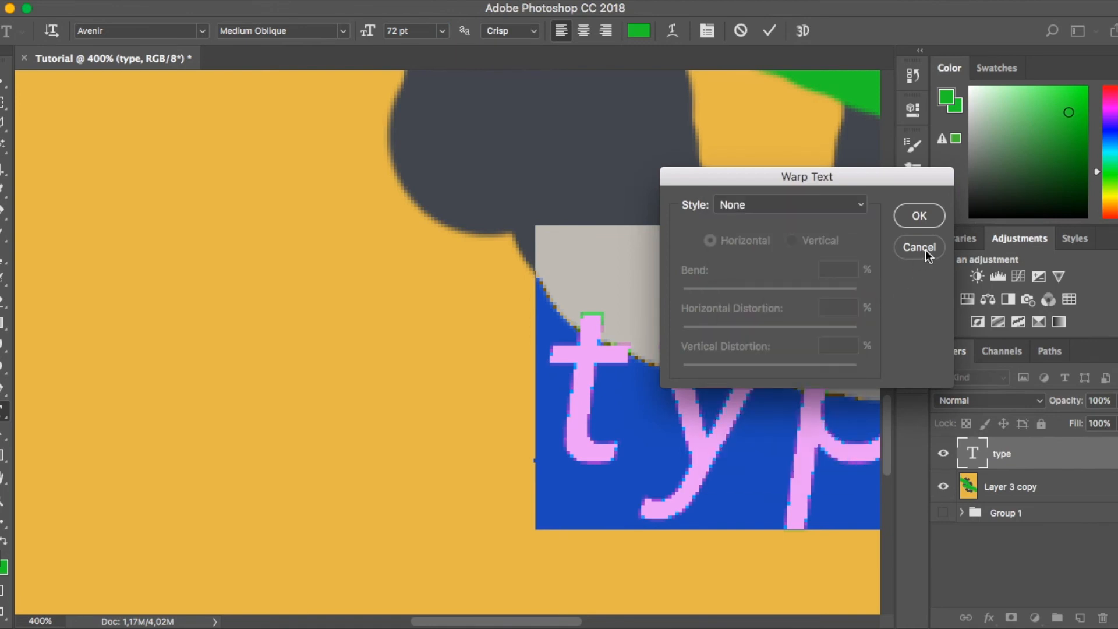
click(922, 249)
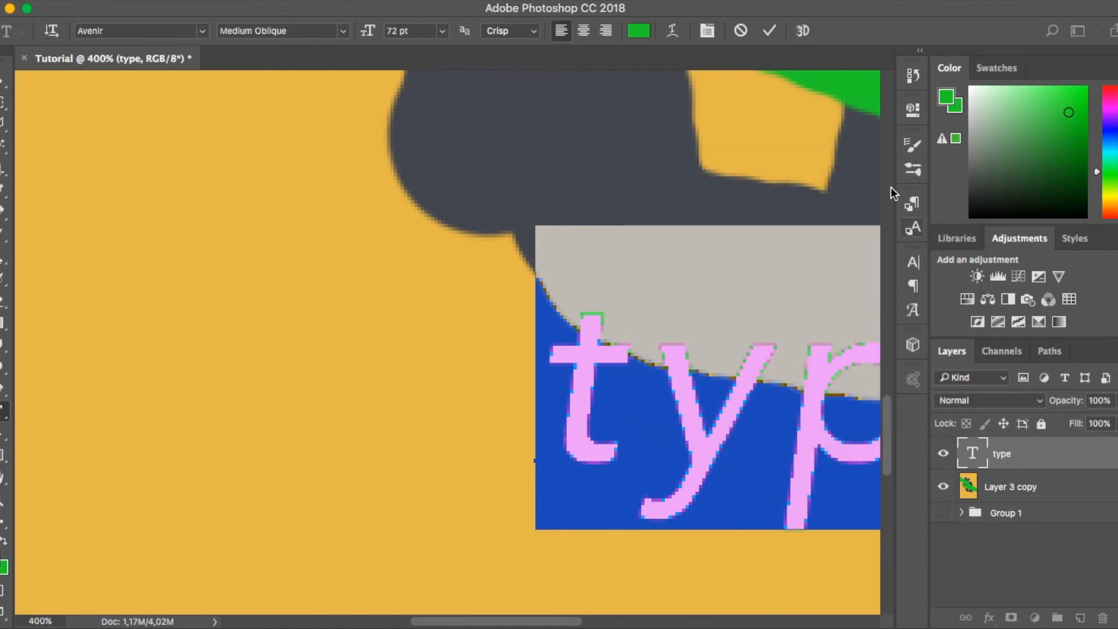
Center-align the word "type", view its detailed character settings and commit the text
click(585, 31)
click(915, 262)
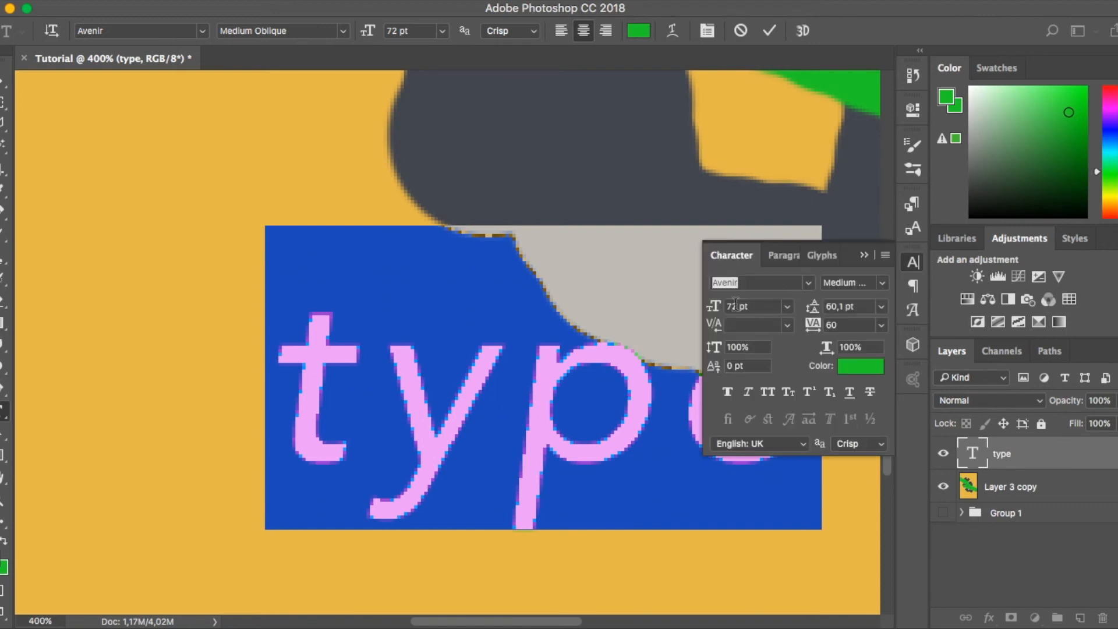
click(915, 263)
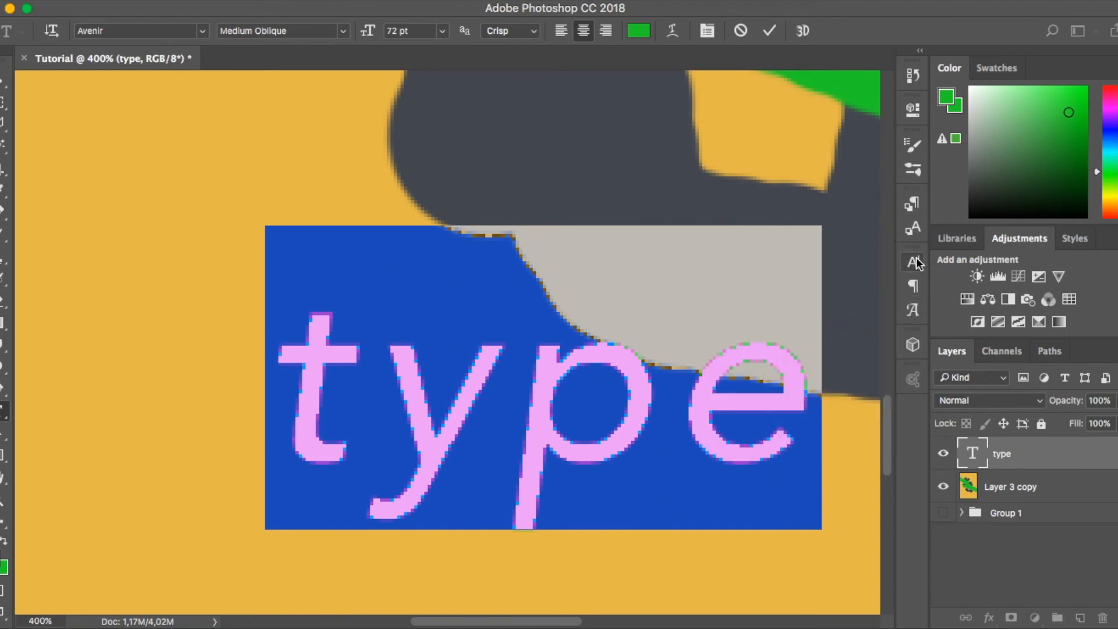
click(770, 31)
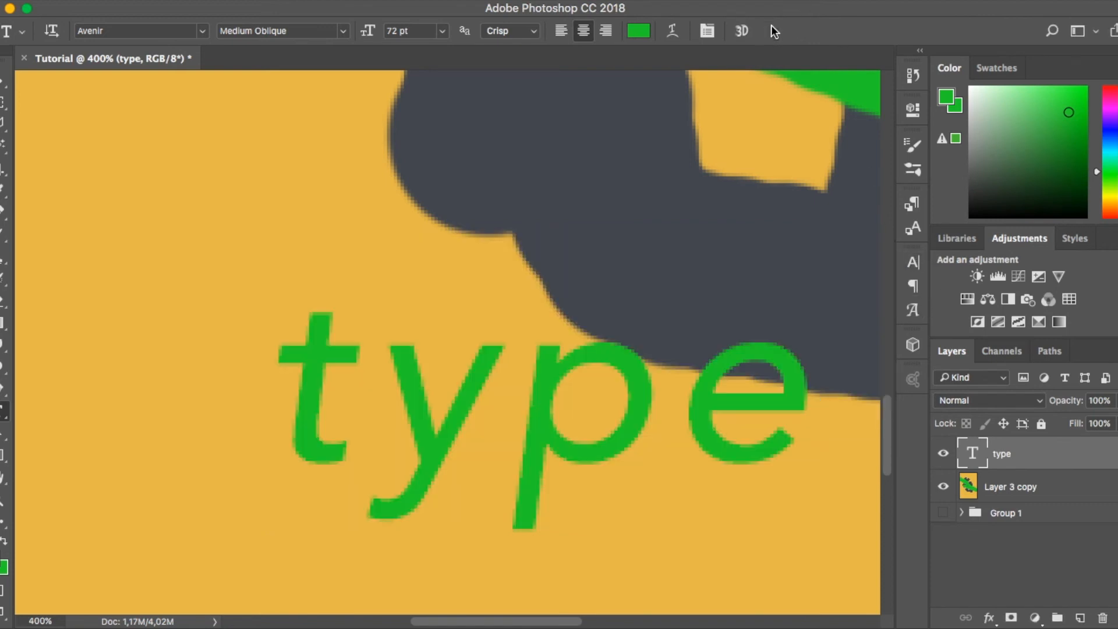
Delete the "type" text layer with the whole canvas in view
key(v)
key(t)
key(v)
key(super+0)
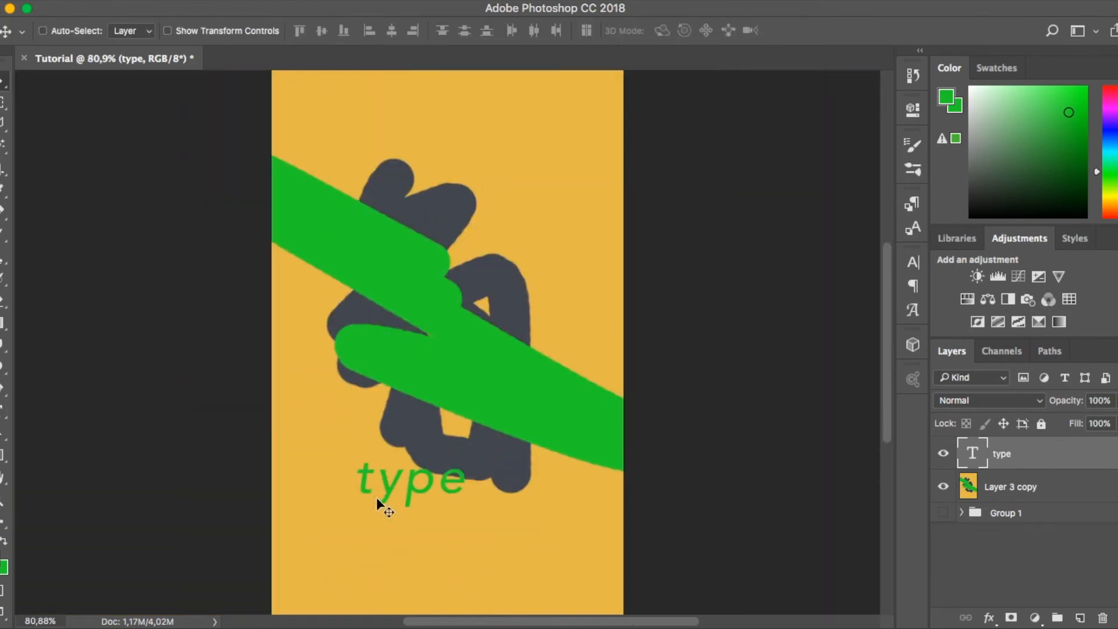
key(BackSpace)
Set the Rectangle tool's fill to dark blue and view the other available shape tools
key(u)
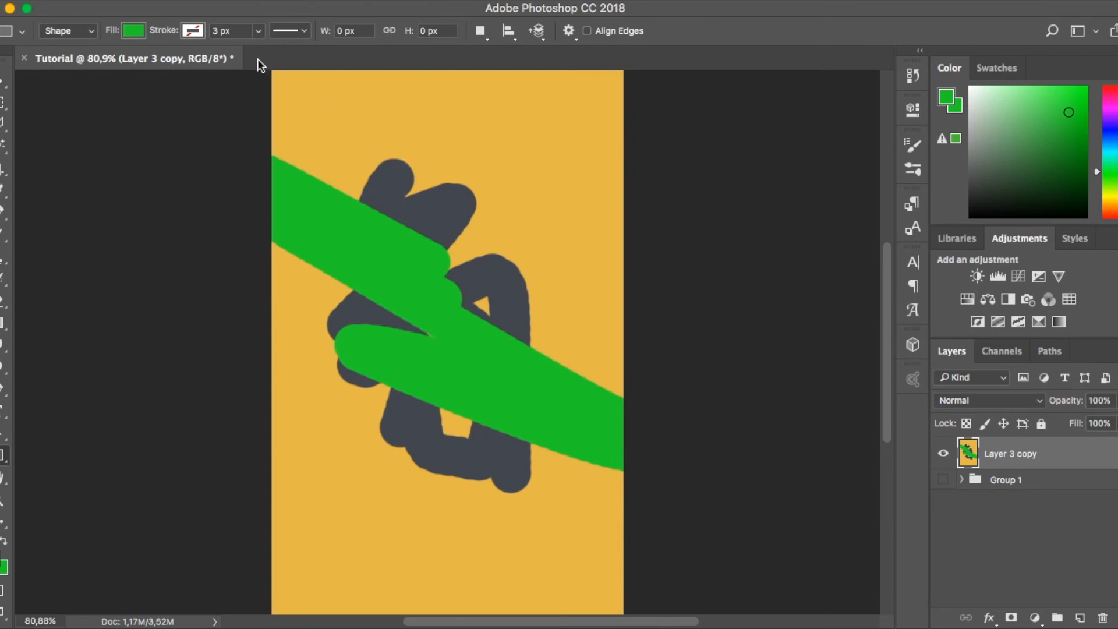
click(135, 32)
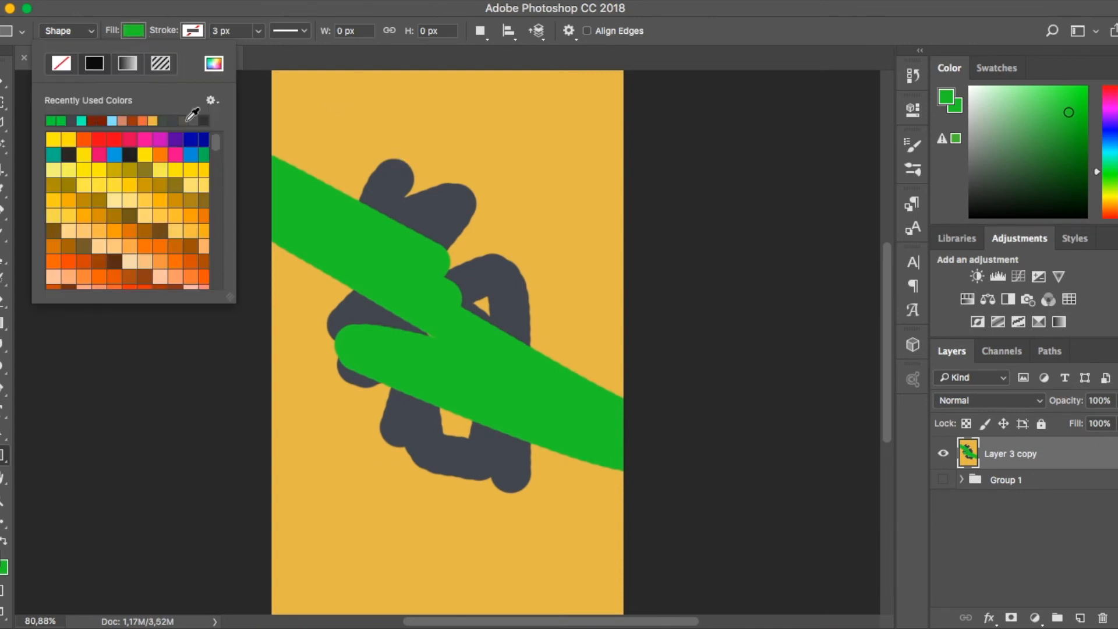
click(204, 140)
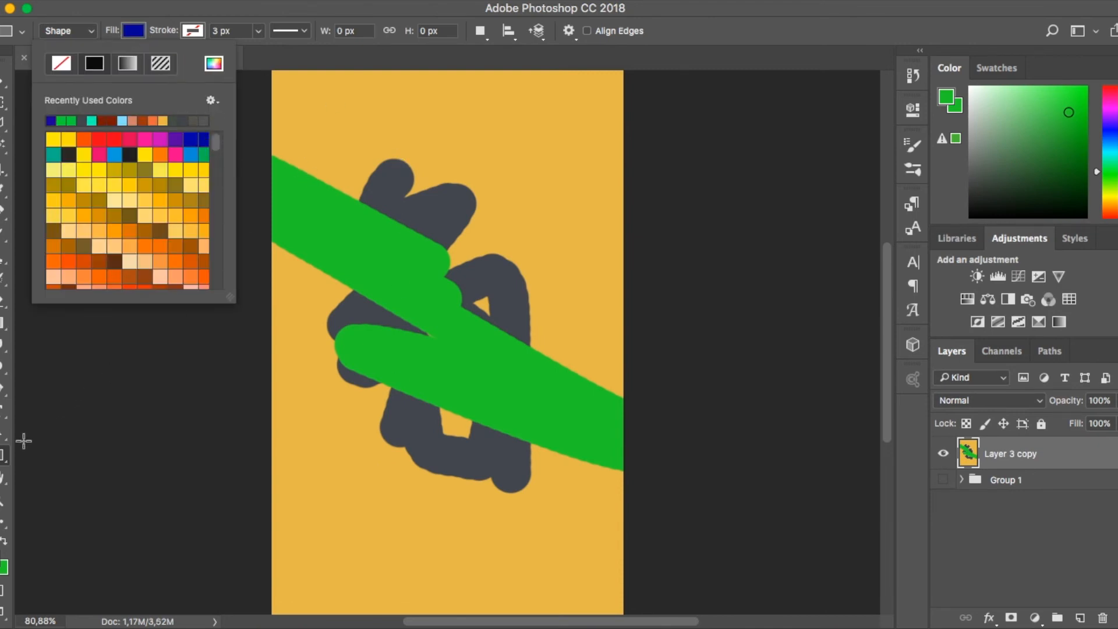
click(2, 460)
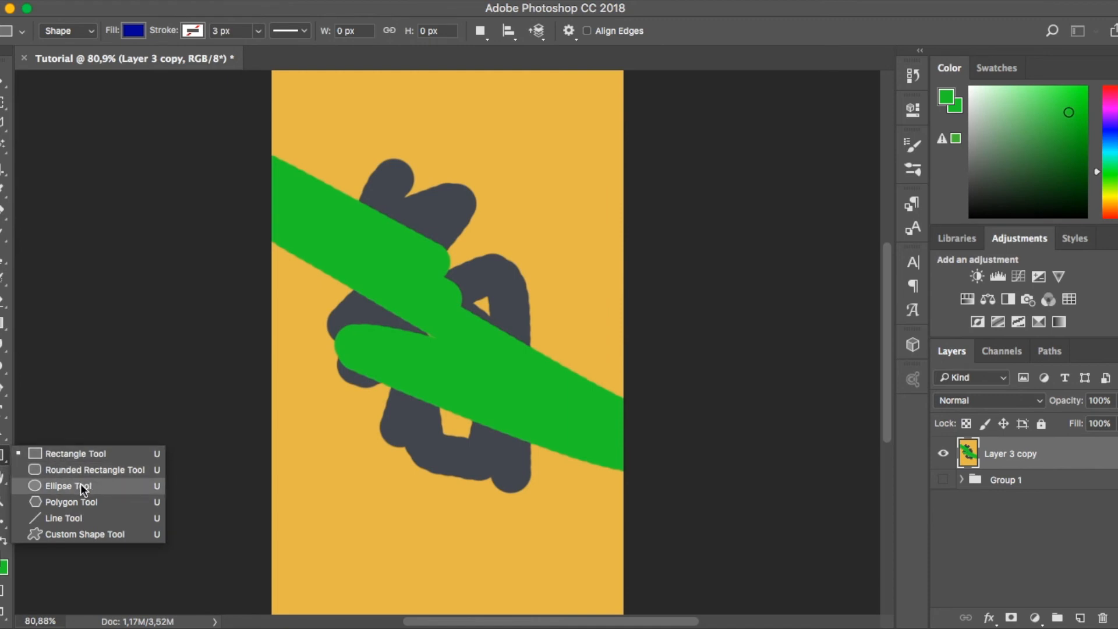
click(350, 101)
Try drawing a blue rectangle about 223 × 206 px on the canvas and undo it
drag(552, 319, 399, 177)
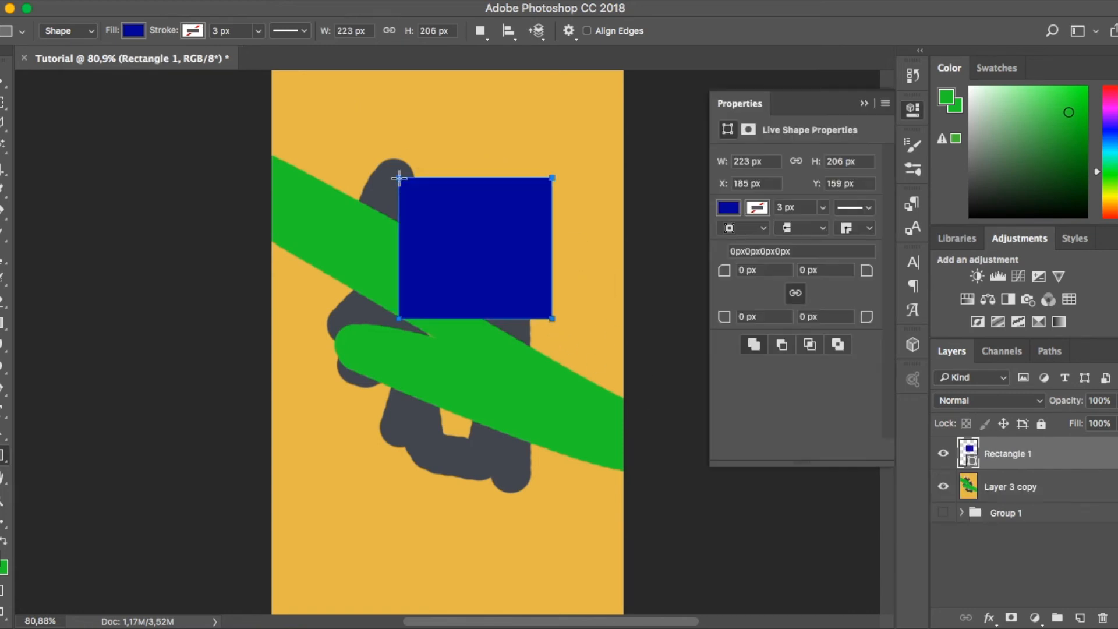
click(912, 110)
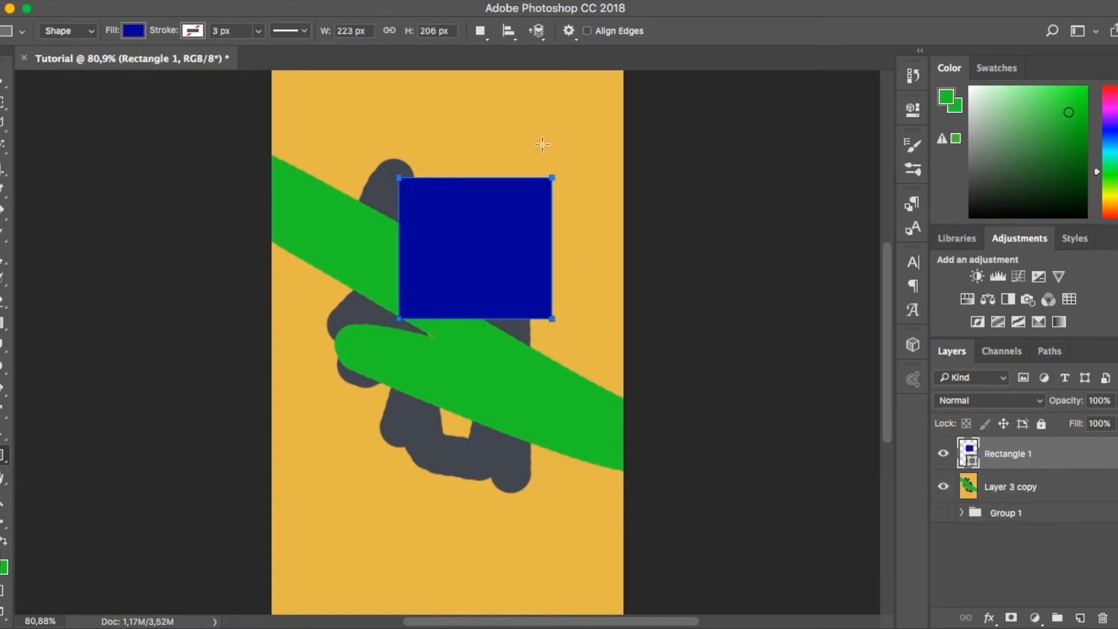
key(super+z)
Draw a blue rectangle about 407 × 604 px over the artwork and give it a pink stroke 12.76 px wide
drag(318, 127, 598, 541)
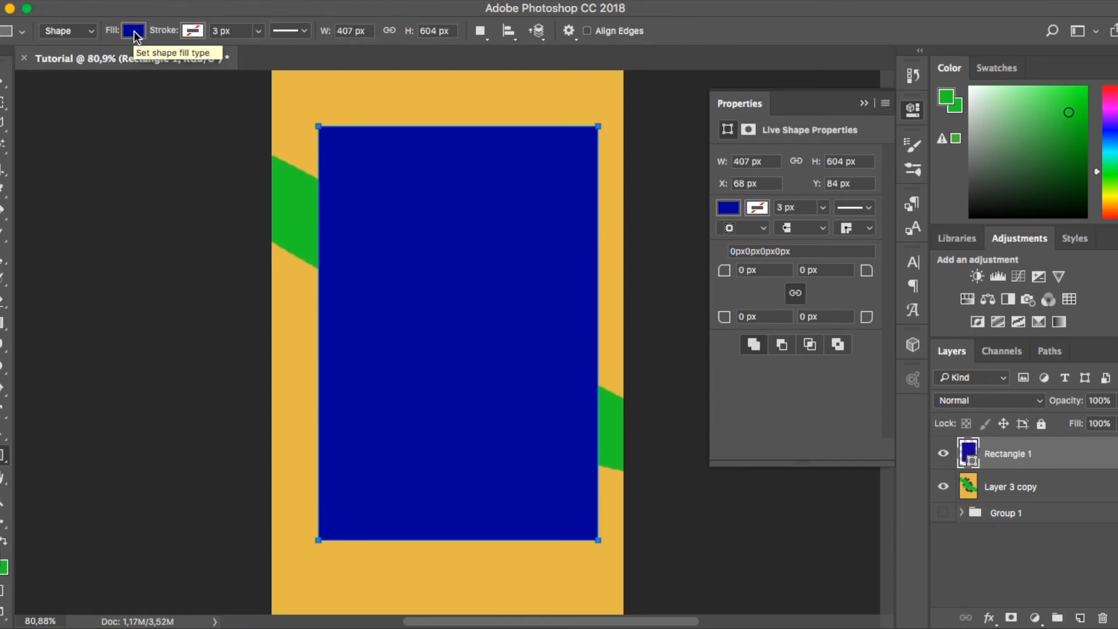
click(134, 31)
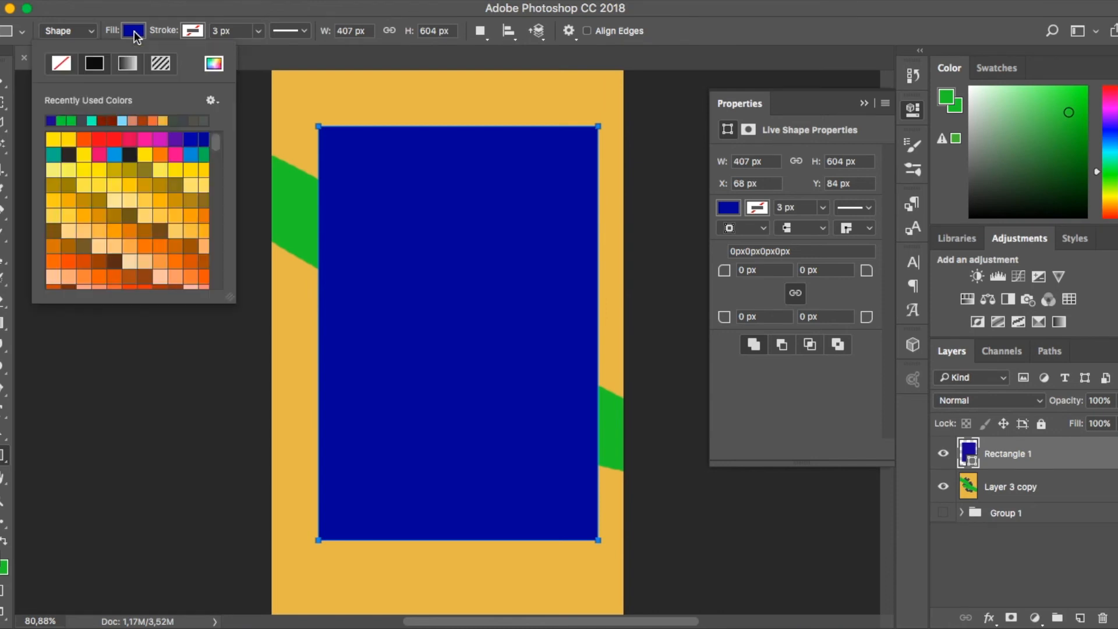
click(194, 33)
click(236, 154)
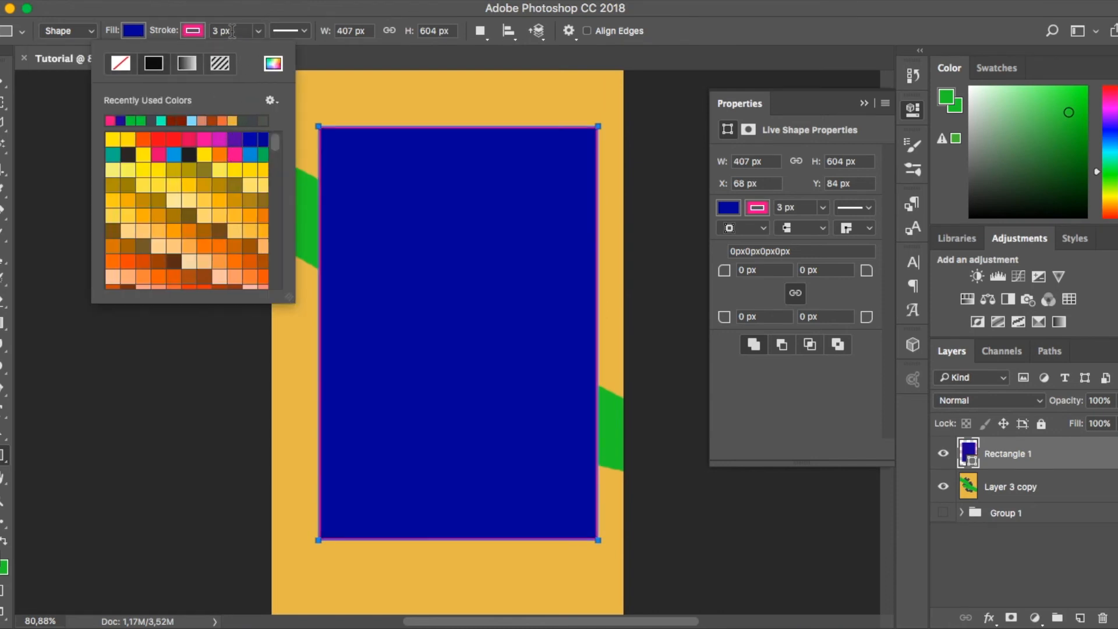
click(239, 32)
click(257, 30)
mouse_move(258, 52)
mouse_down()
mouse_move(312, 54)
mouse_move(257, 53)
mouse_move(271, 52)
mouse_up()
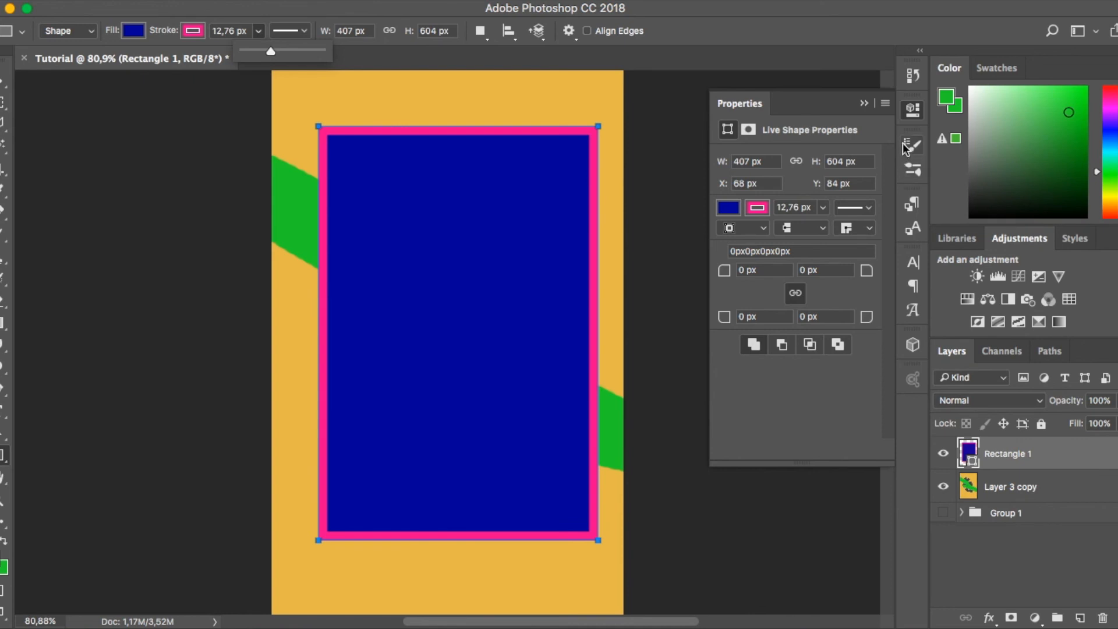
click(911, 120)
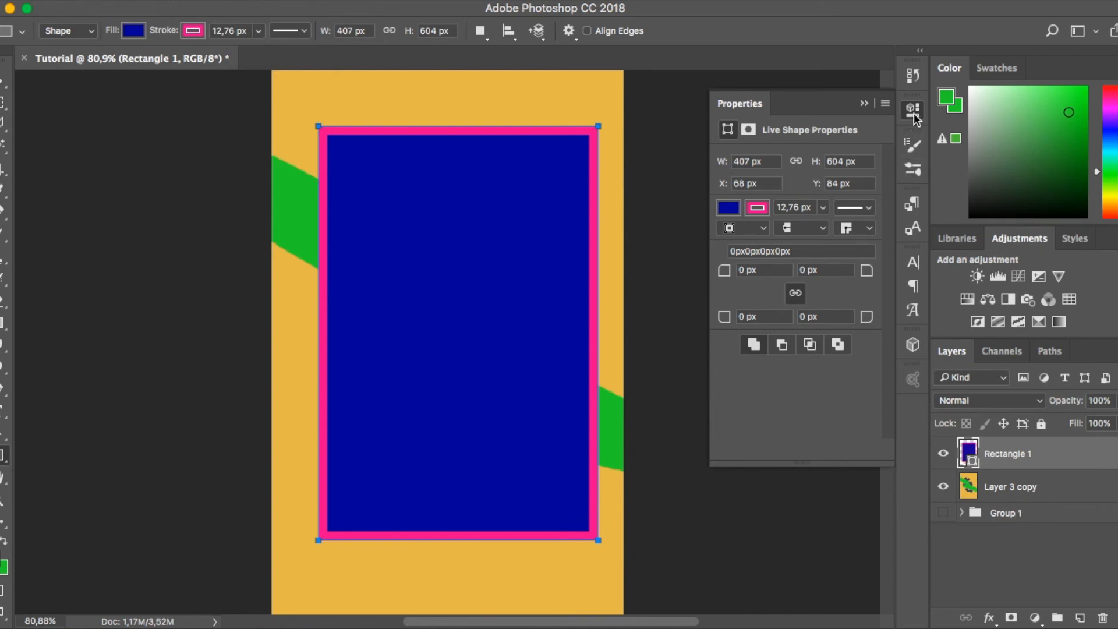
click(914, 113)
Sample the rectangle's blue fill as background colour and its pink stroke as foreground colour, and delete the rectangle
key(v)
key(i)
click(412, 229)
key(v)
key(x)
key(i)
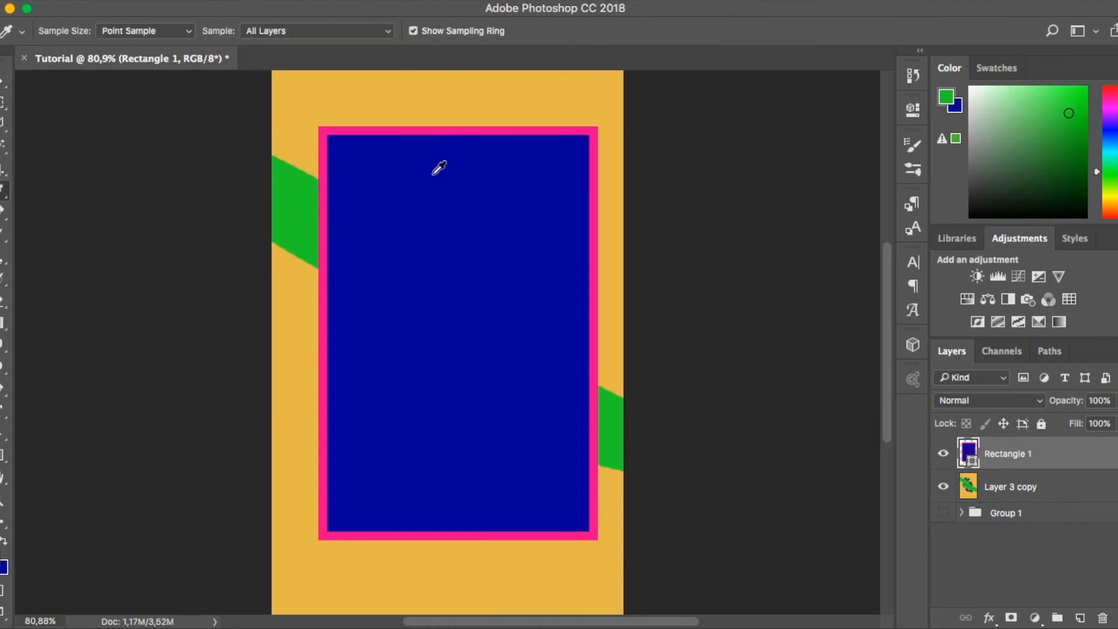
click(438, 130)
key(v)
key(Delete)
Try the Ellipse tool by drawing a blue ellipse about 262 × 496 px and a second one, undoing each
key(u)
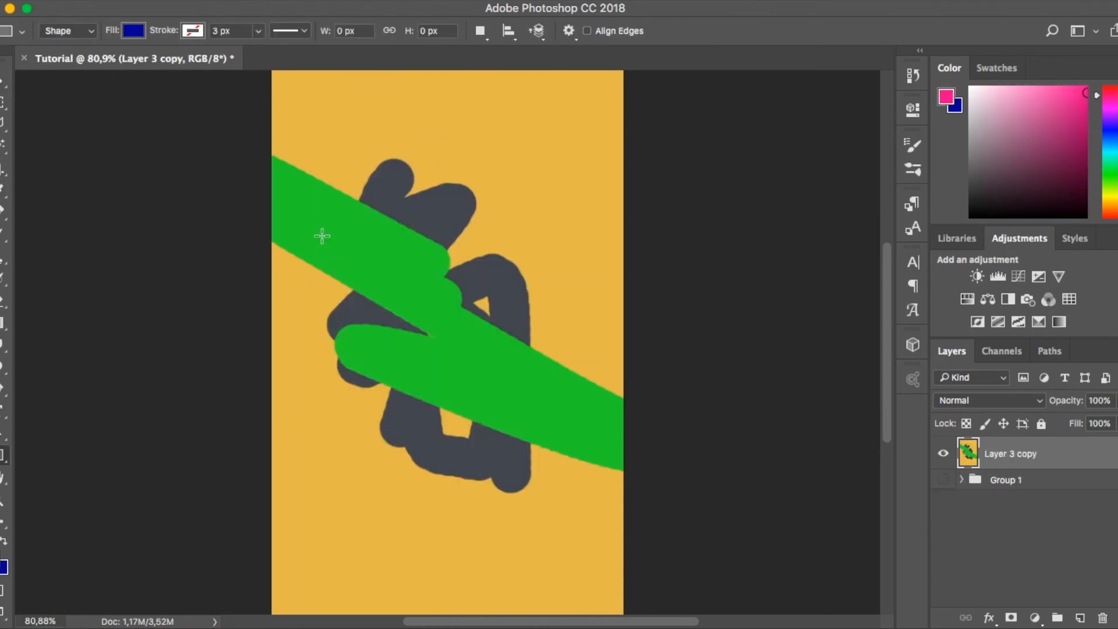
right_click(2, 457)
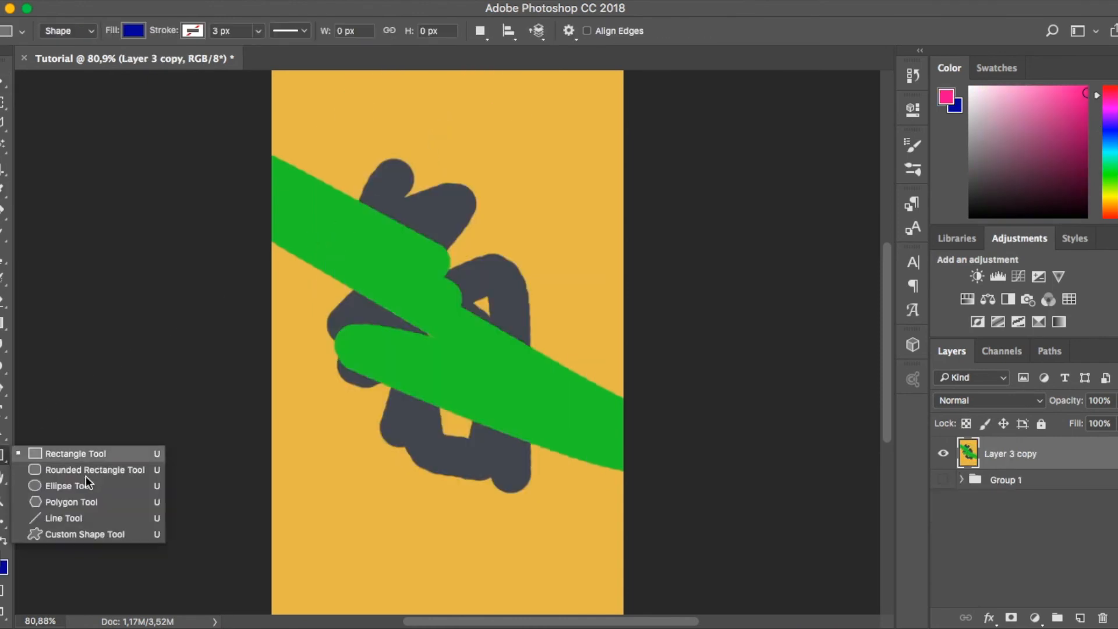
click(131, 487)
drag(351, 157, 530, 497)
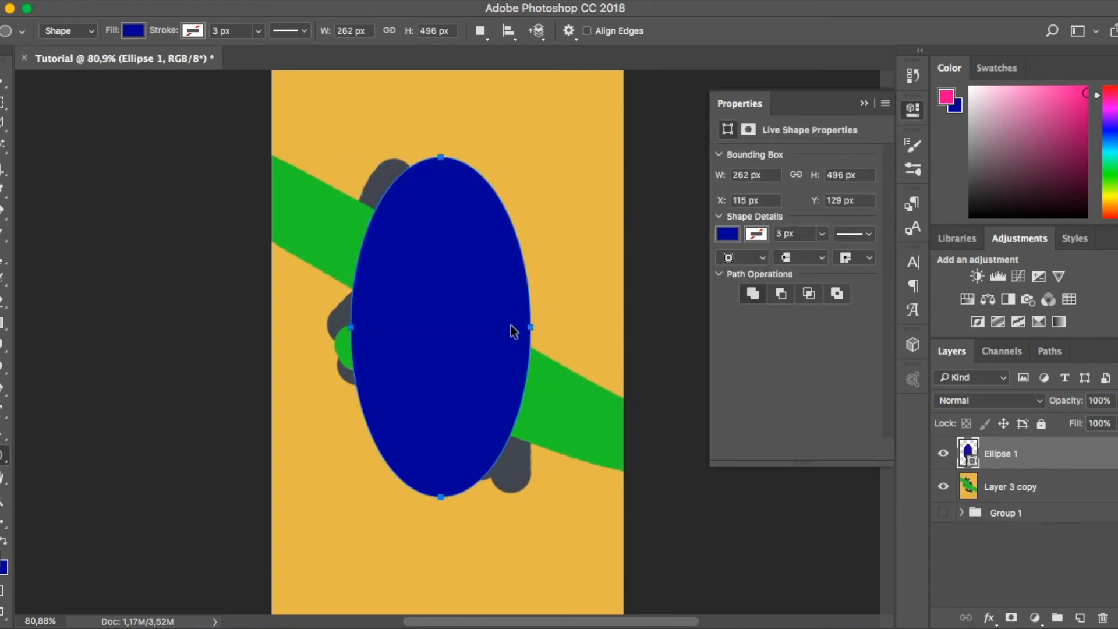
click(912, 111)
key(ctrl+z)
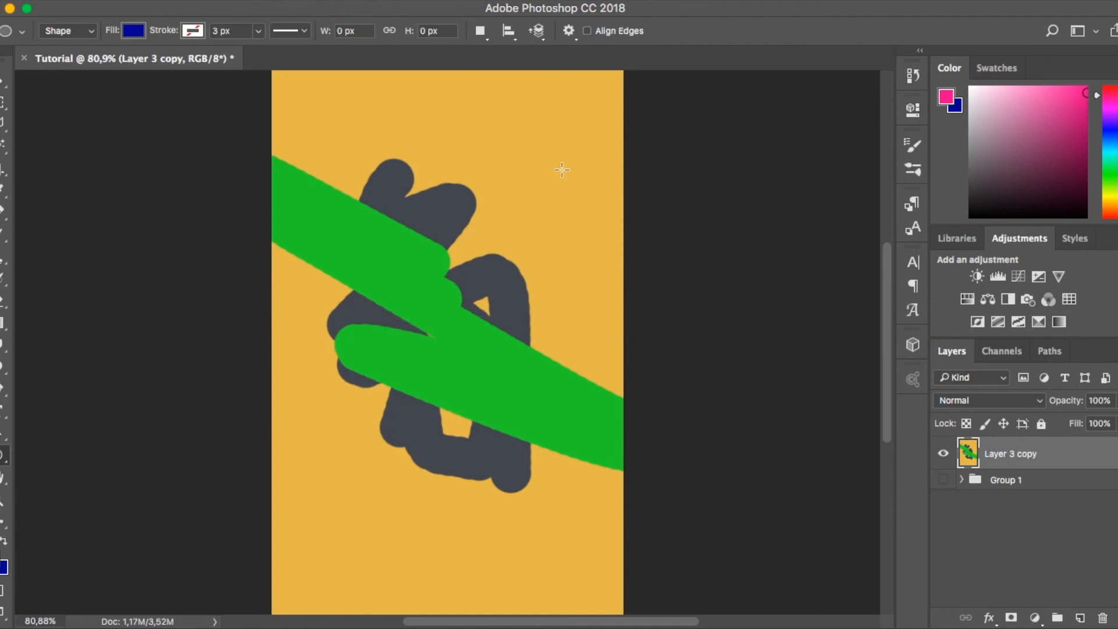
drag(302, 138, 488, 447)
key(ctrl+z)
Switch to the Custom Shape tool and browse its preset shapes
right_click(5, 456)
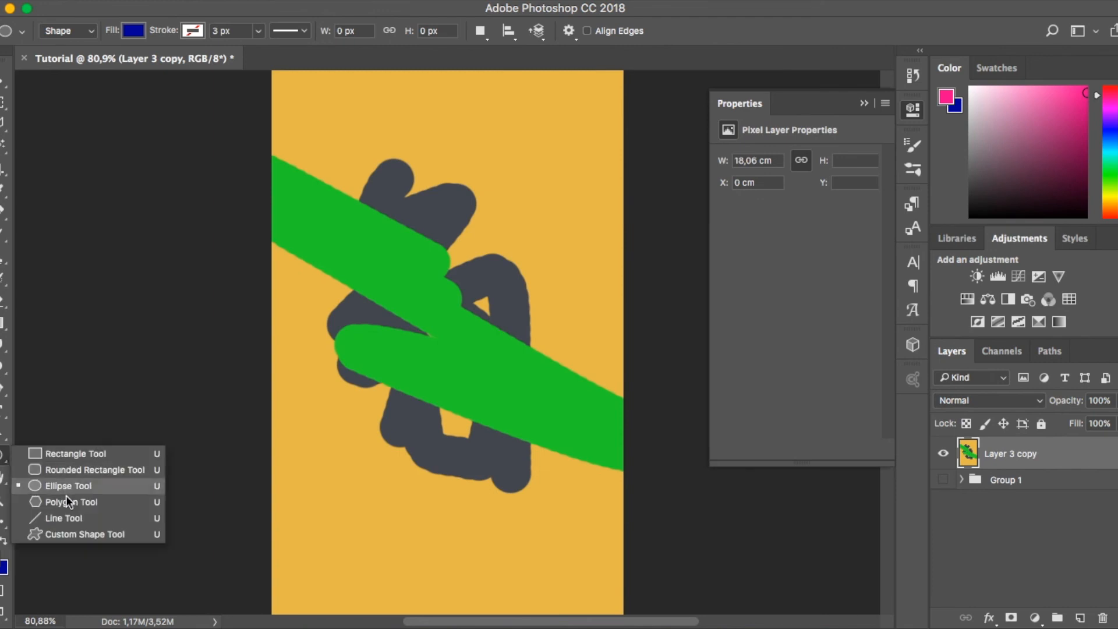
click(85, 535)
click(643, 32)
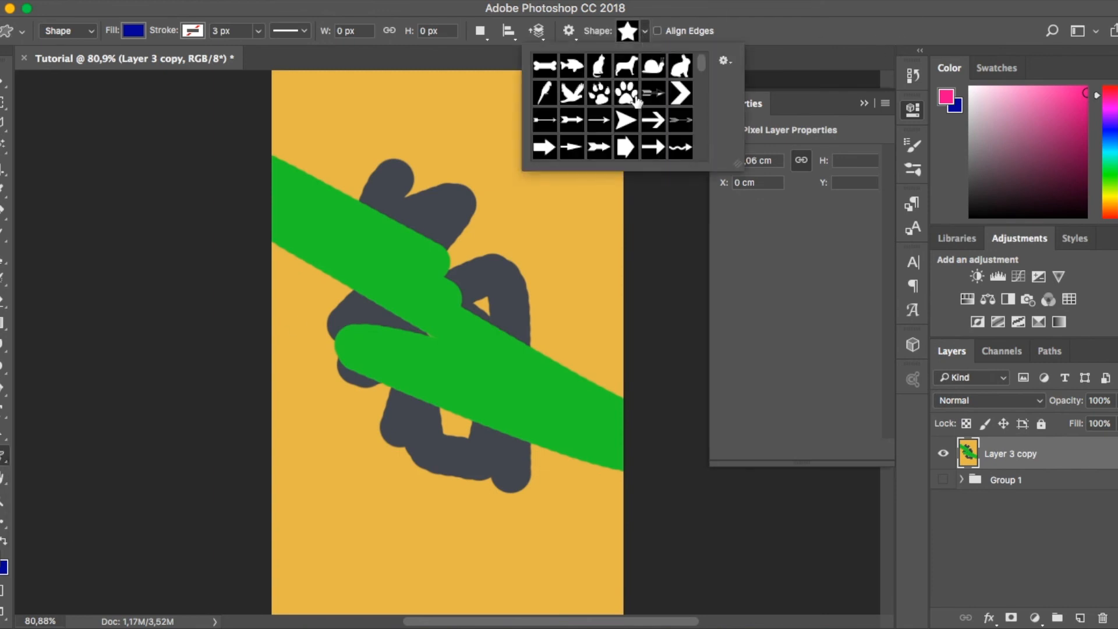
scroll(637, 100, down, 10)
scroll(618, 107, up, 10)
Load the All set into the custom shape presets and browse through the shapes
click(725, 62)
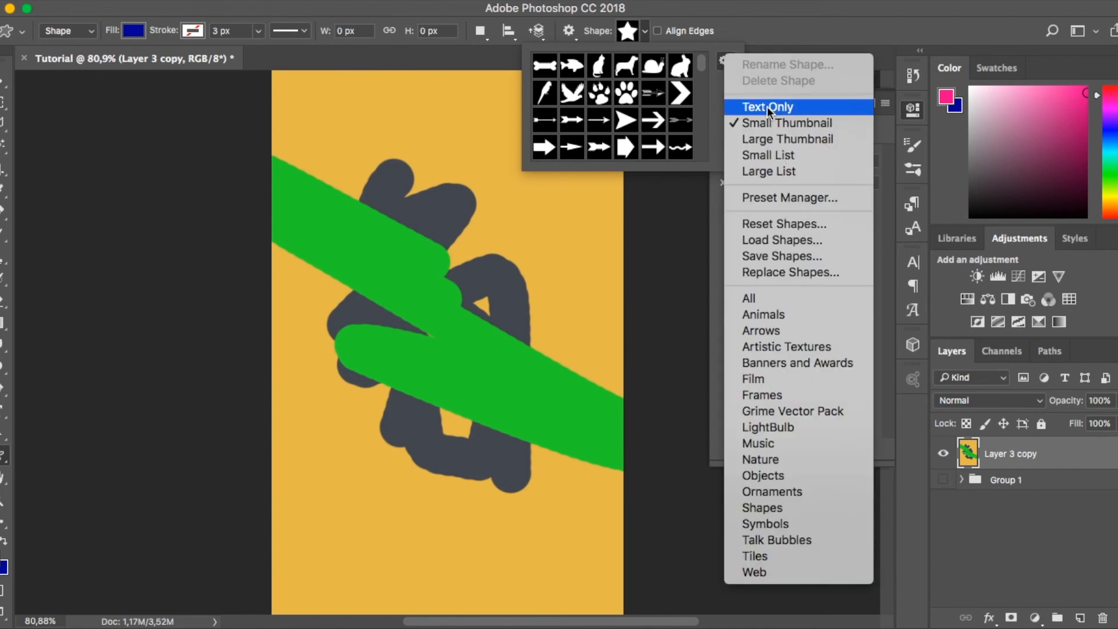
click(840, 298)
key(Return)
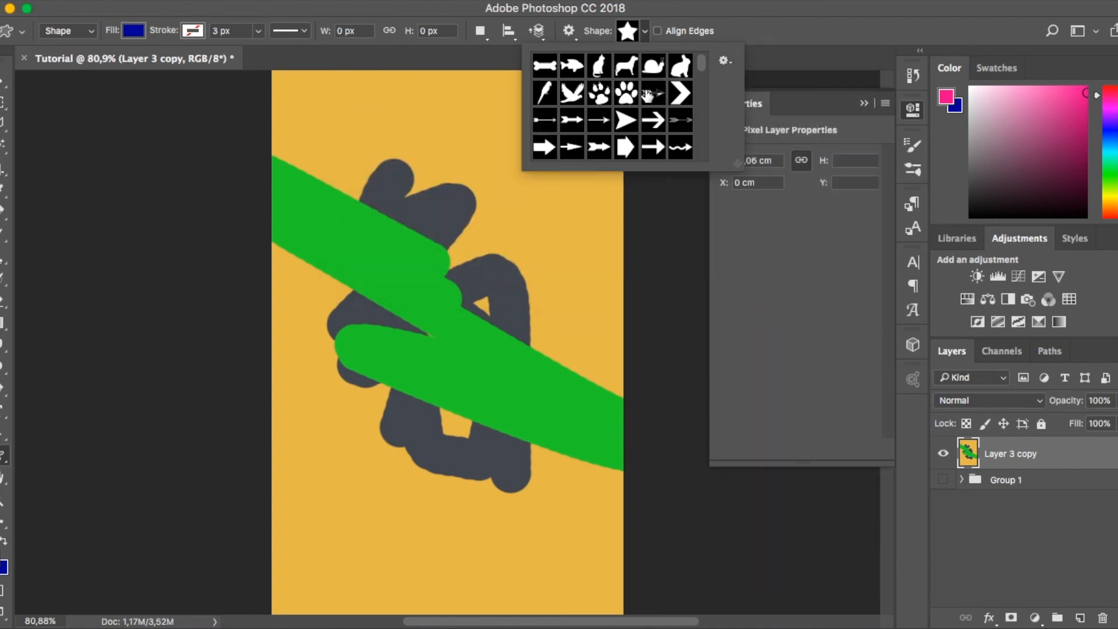
scroll(647, 95, down, 10)
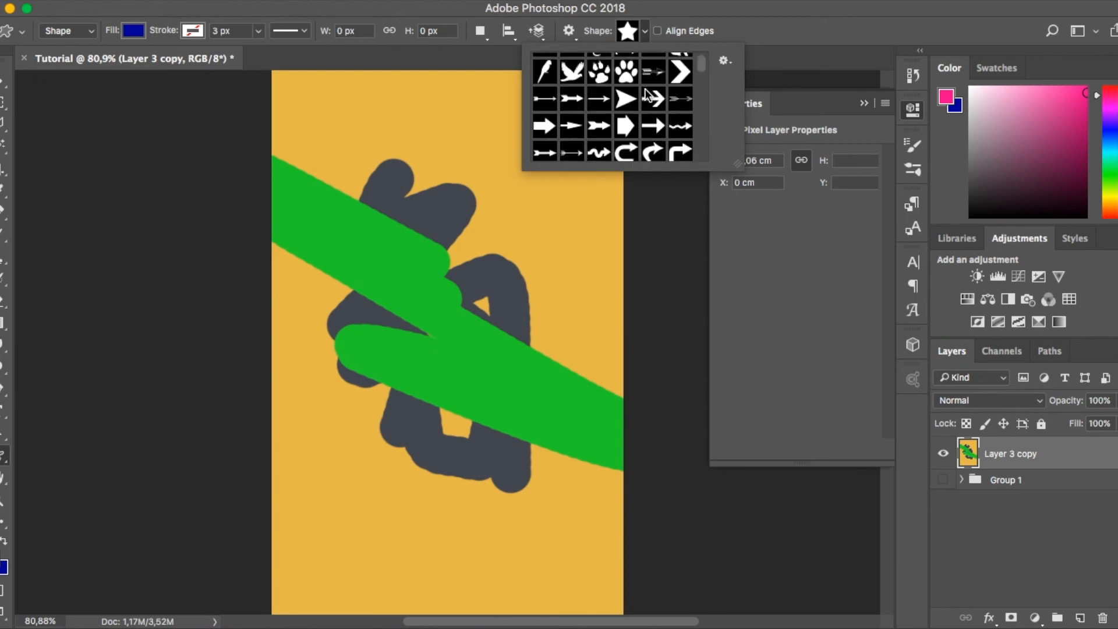
scroll(648, 95, up, 10)
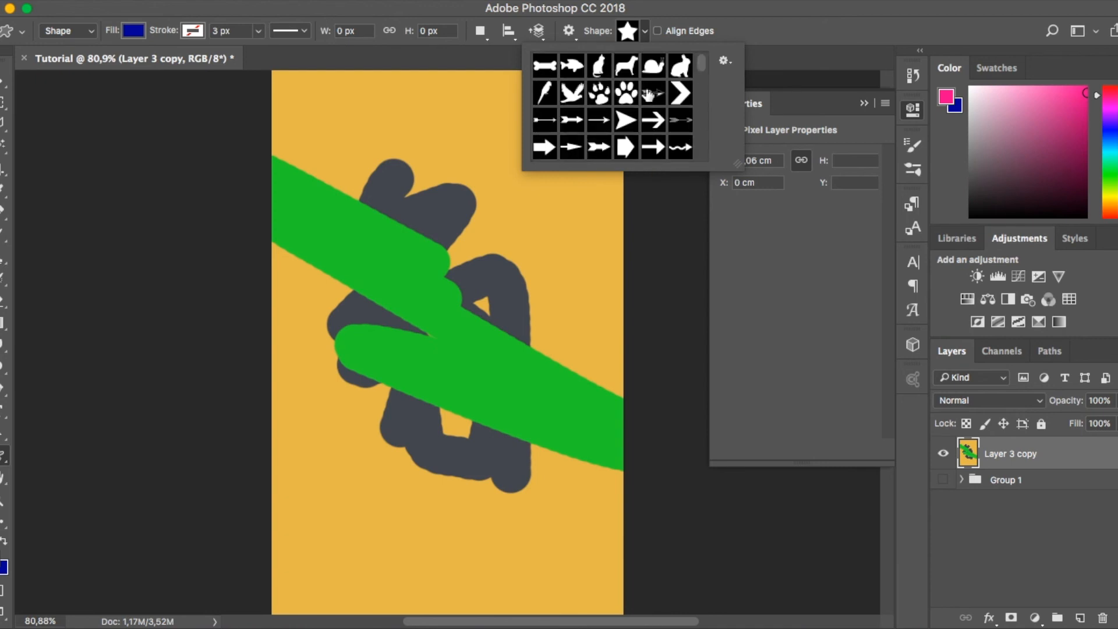
Try the arrowhead custom shape by drawing a blue one on the upper canvas, and undo it
click(618, 129)
click(324, 138)
drag(324, 137, 498, 306)
key(super+z)
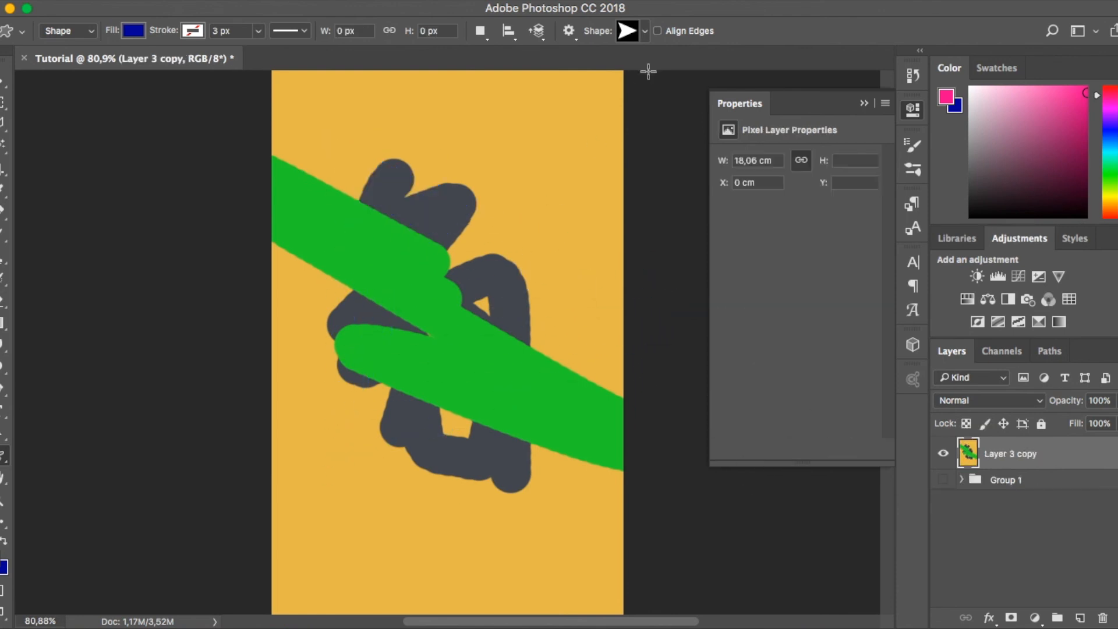
Switch to the Move tool and collapse the Properties panel
key(v)
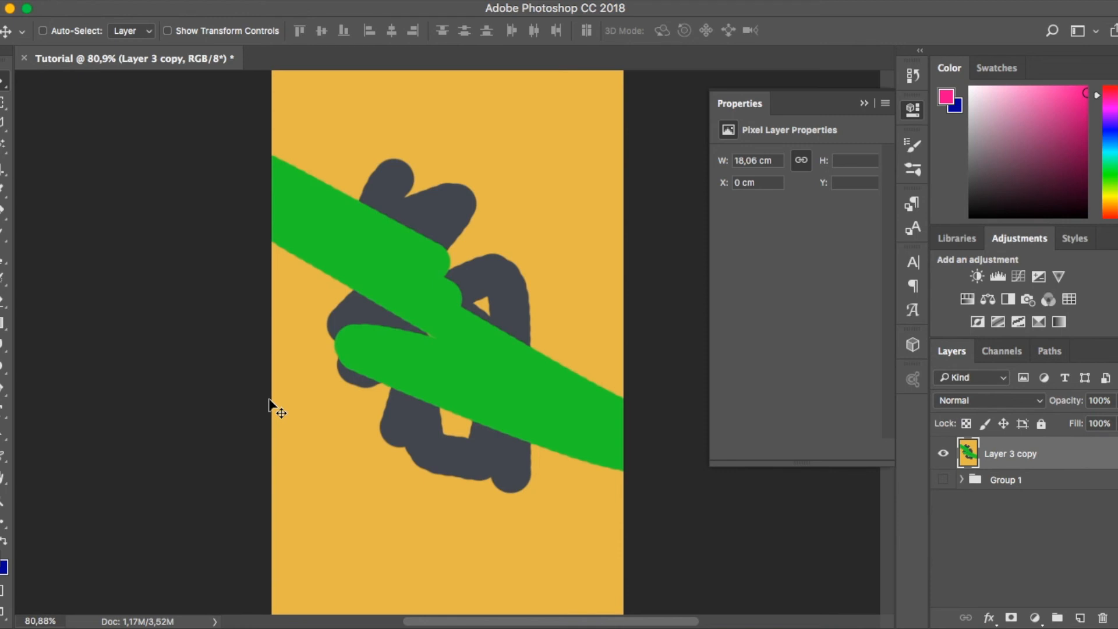
click(911, 118)
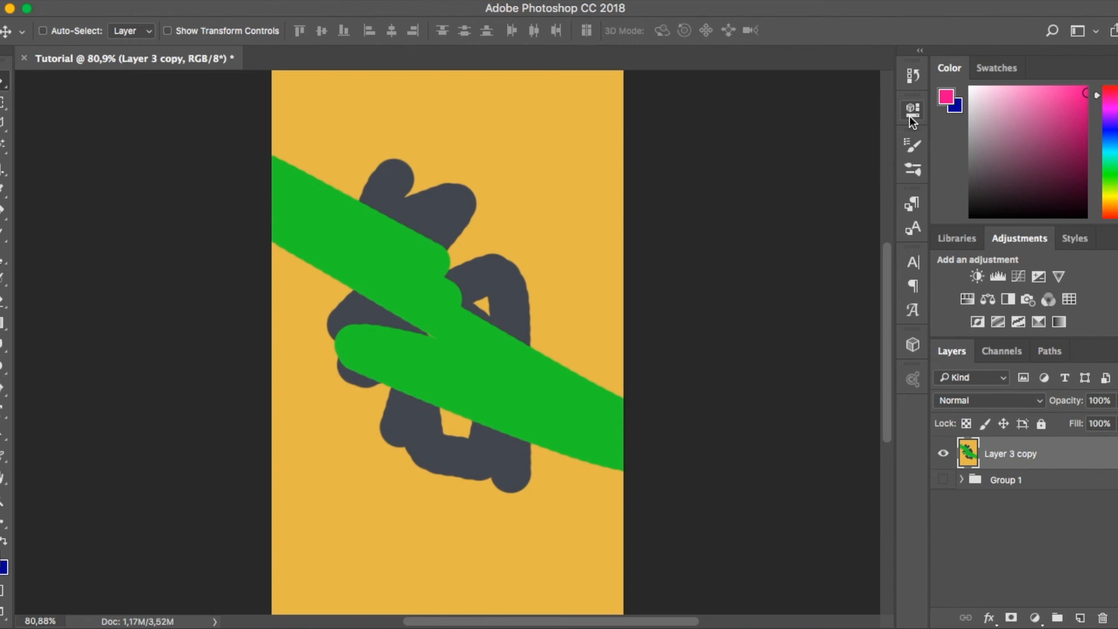
mouse_move(41, 304)
Select the whole canvas, shift the painted layer upward, and try aligning it to different edges and centres of the selection
key(super+a)
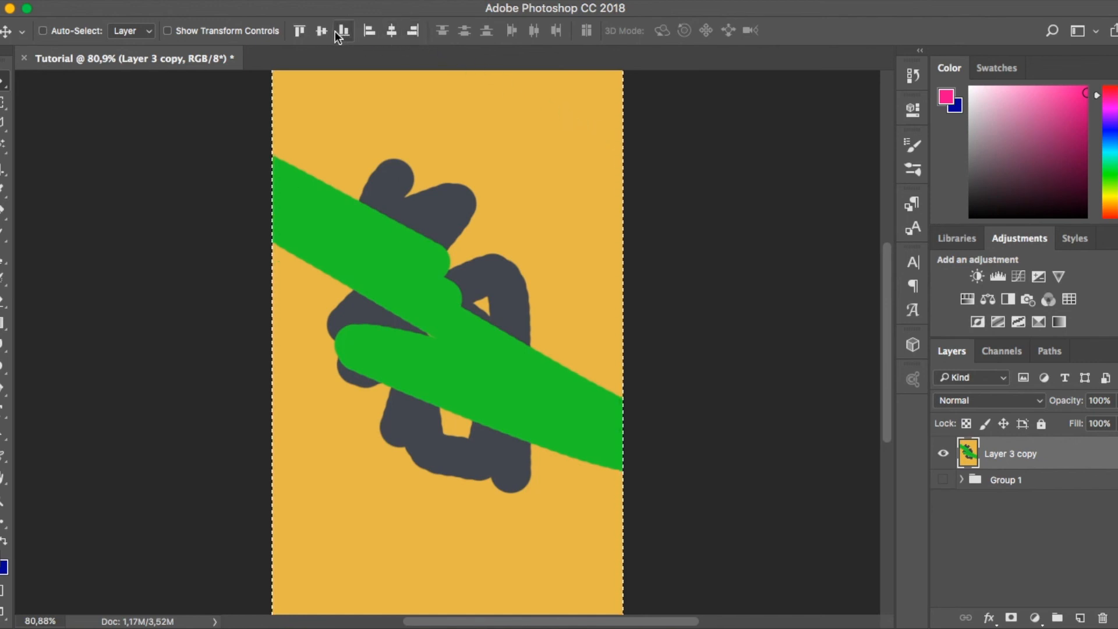
drag(465, 256, 471, 132)
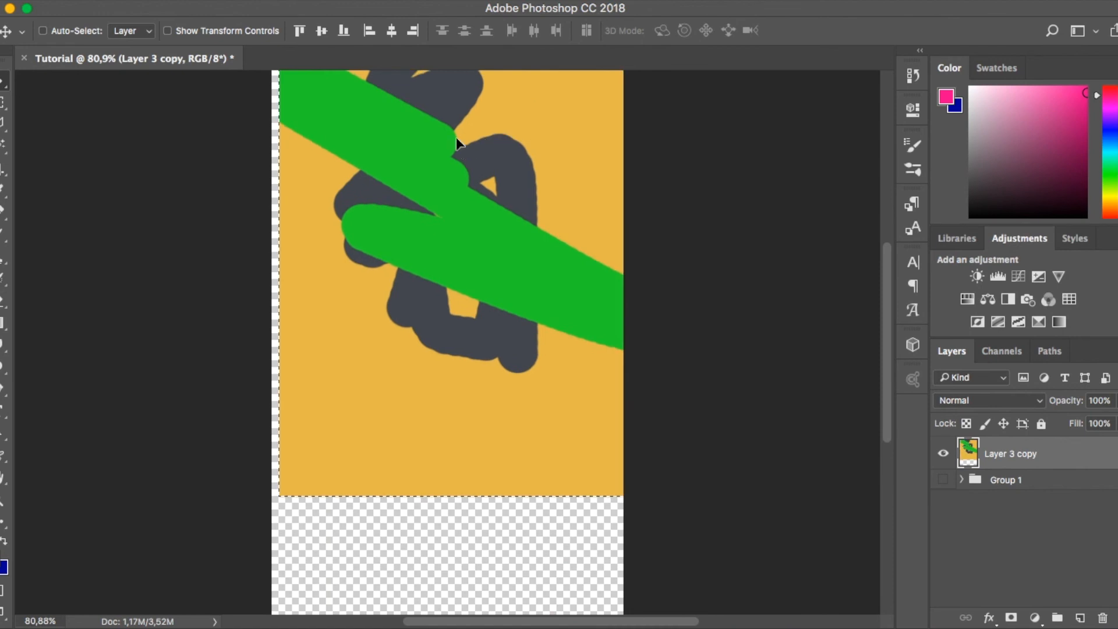
click(417, 35)
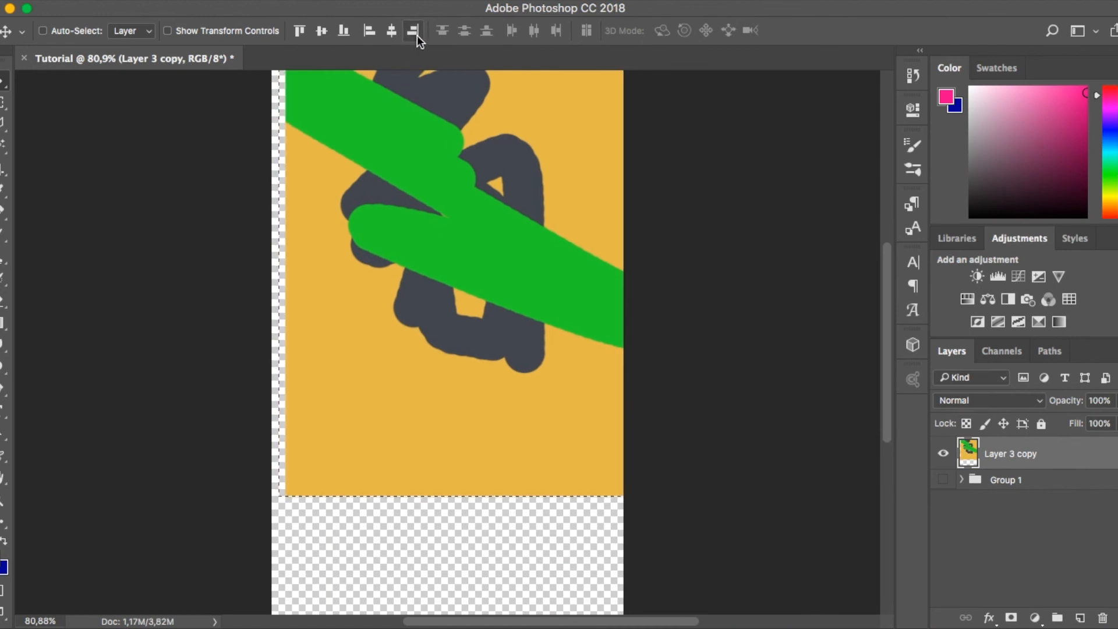
click(307, 28)
click(346, 32)
click(315, 34)
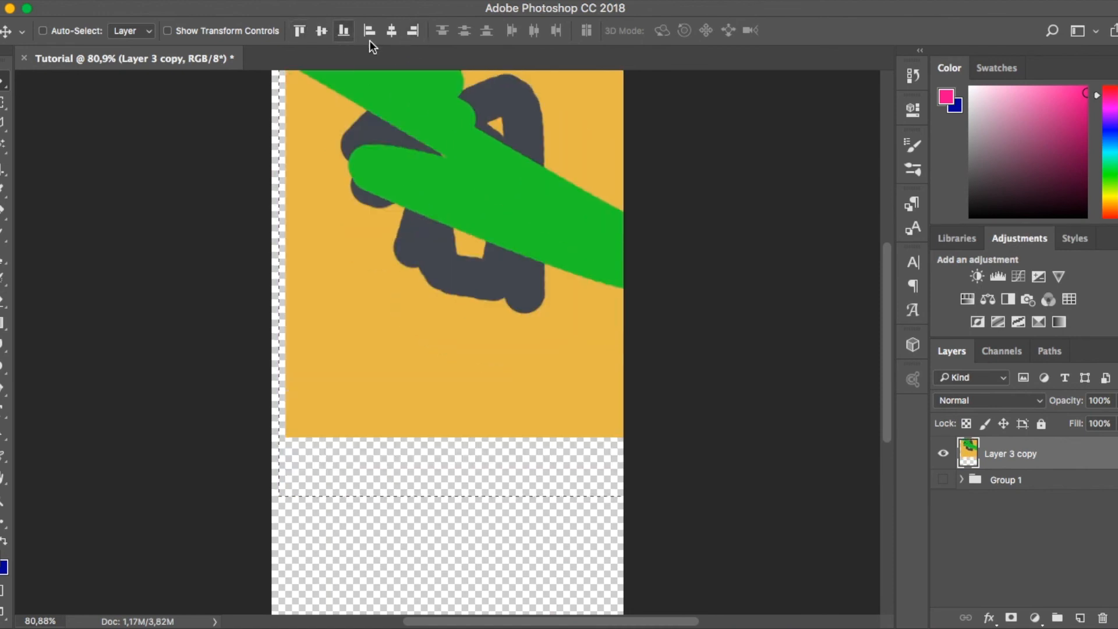
Delete the painted layer and add the text LORLEO in pink 72 pt Avenir Medium Oblique
key(Delete)
key(t)
click(416, 315)
text(LORLEO)
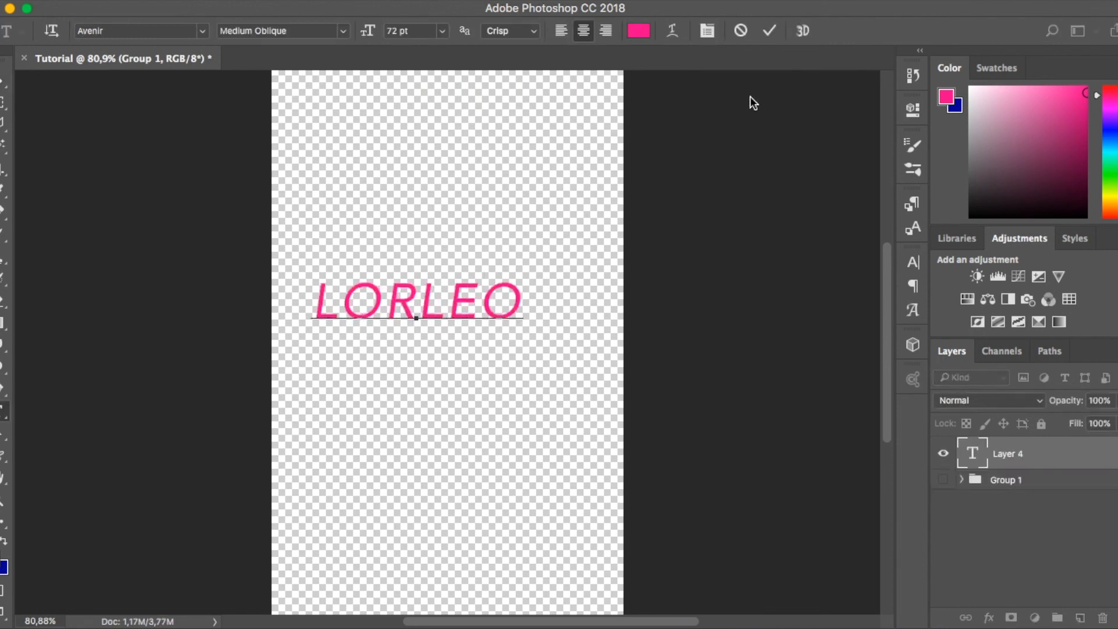
click(771, 31)
Try aligning the LORLEO text to the canvas centres, bottom and top edge, and delete the text layer
key(v)
click(392, 32)
click(324, 34)
click(353, 35)
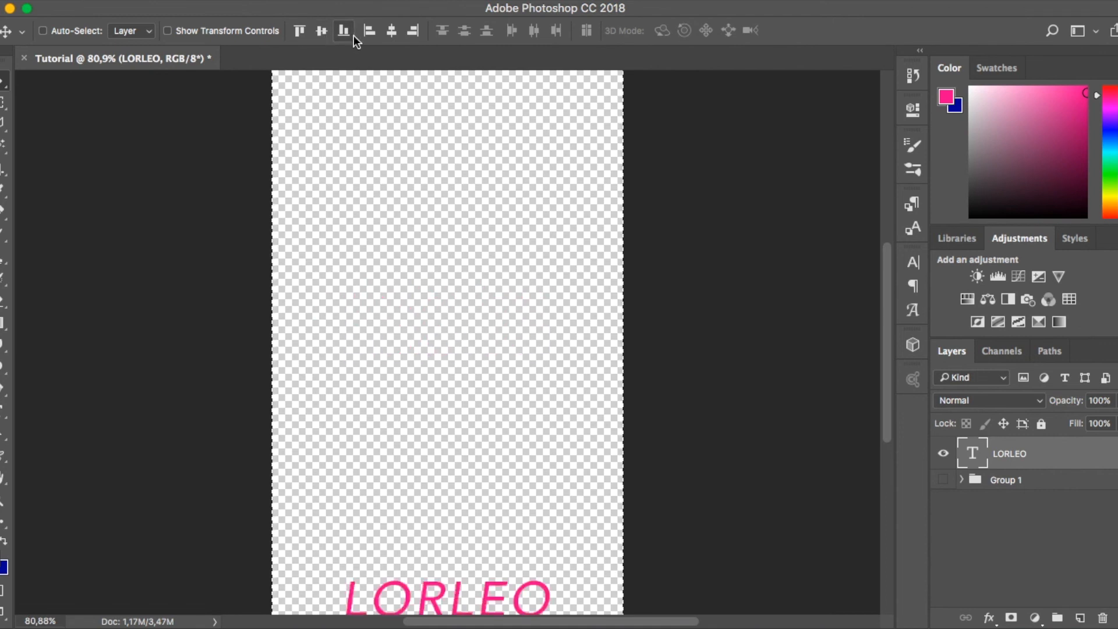
click(298, 32)
key(Delete)
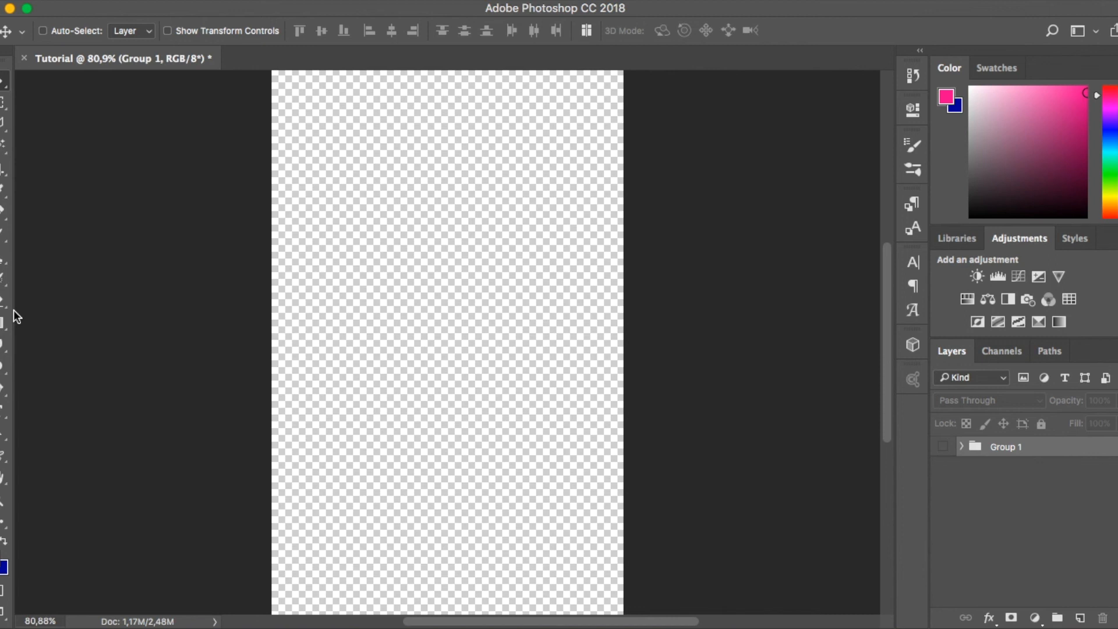
key(super+minus)
scroll(159, 328, down, 3)
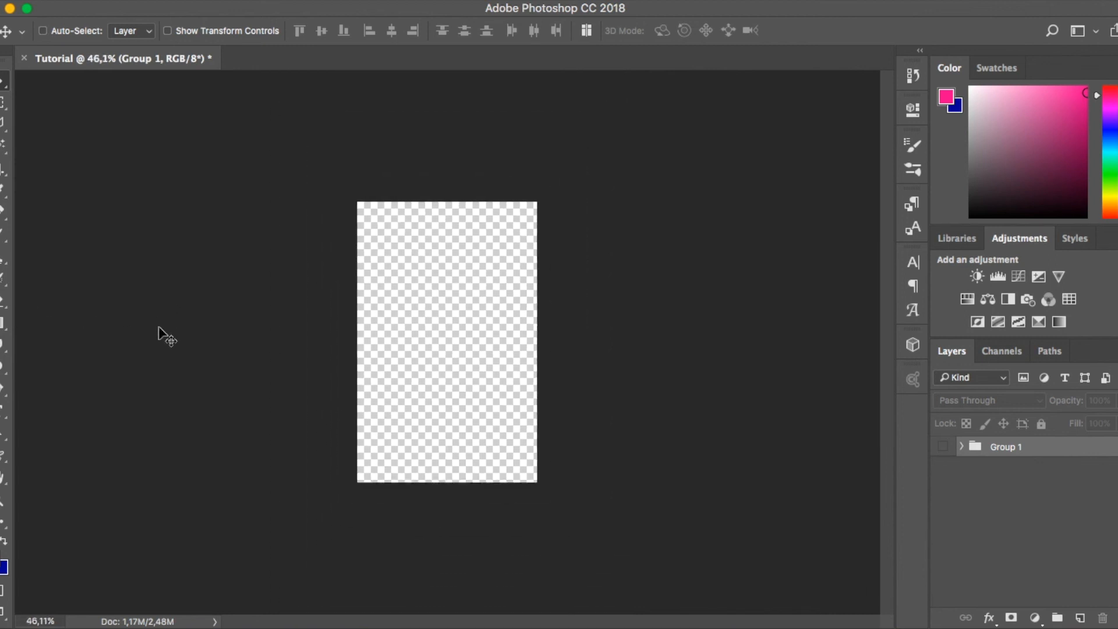
scroll(159, 328, up, 3)
scroll(159, 328, down, 2)
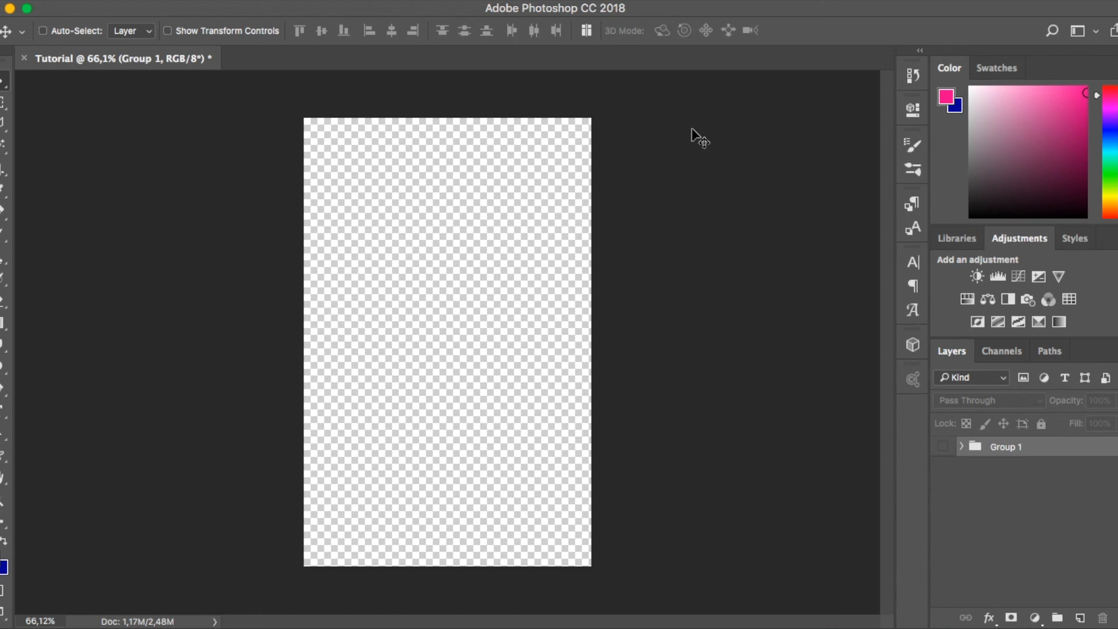
click(1078, 34)
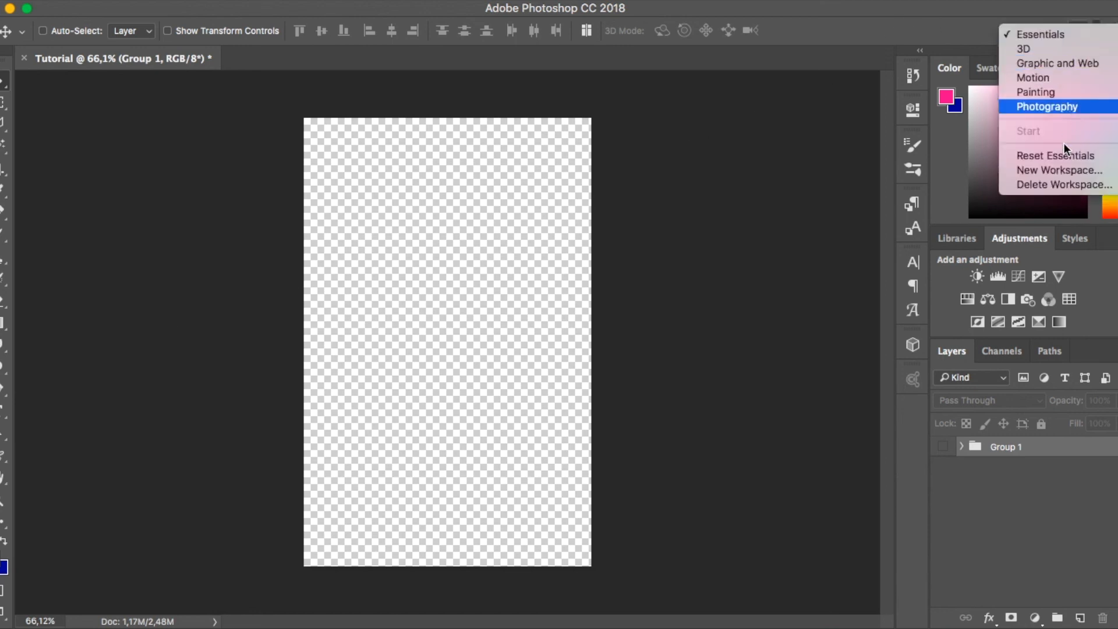
click(760, 332)
click(463, 1)
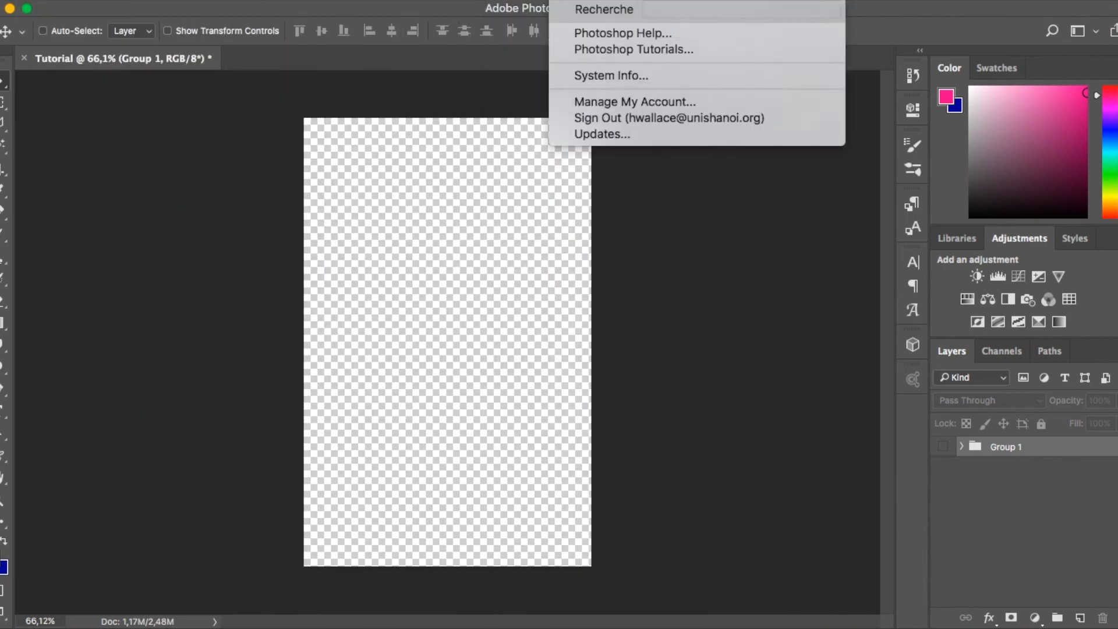
click(455, 291)
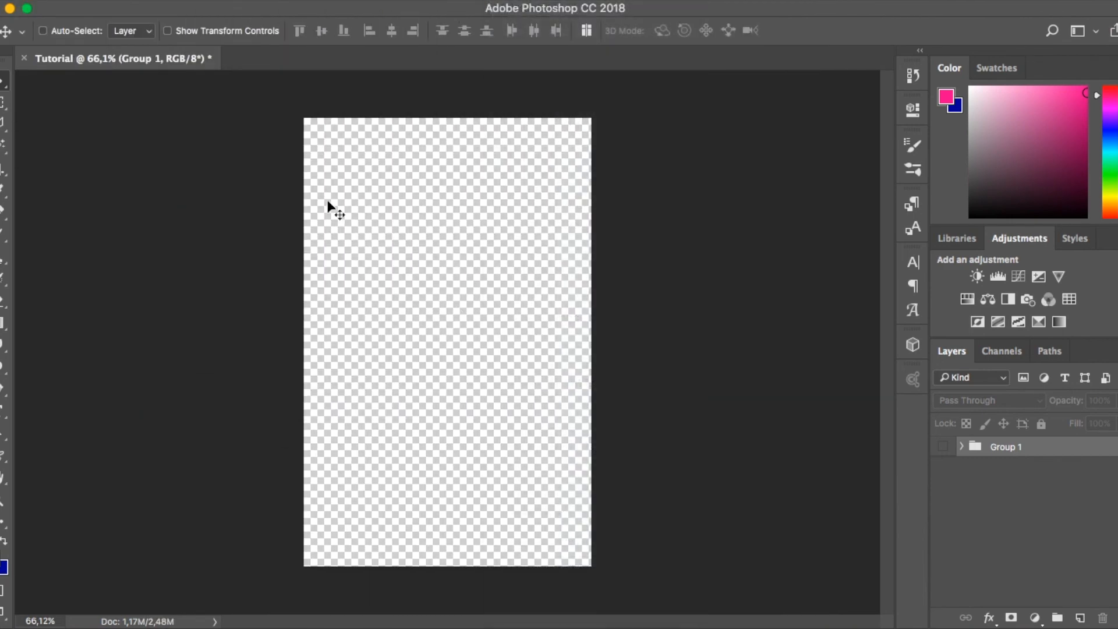
click(1, 80)
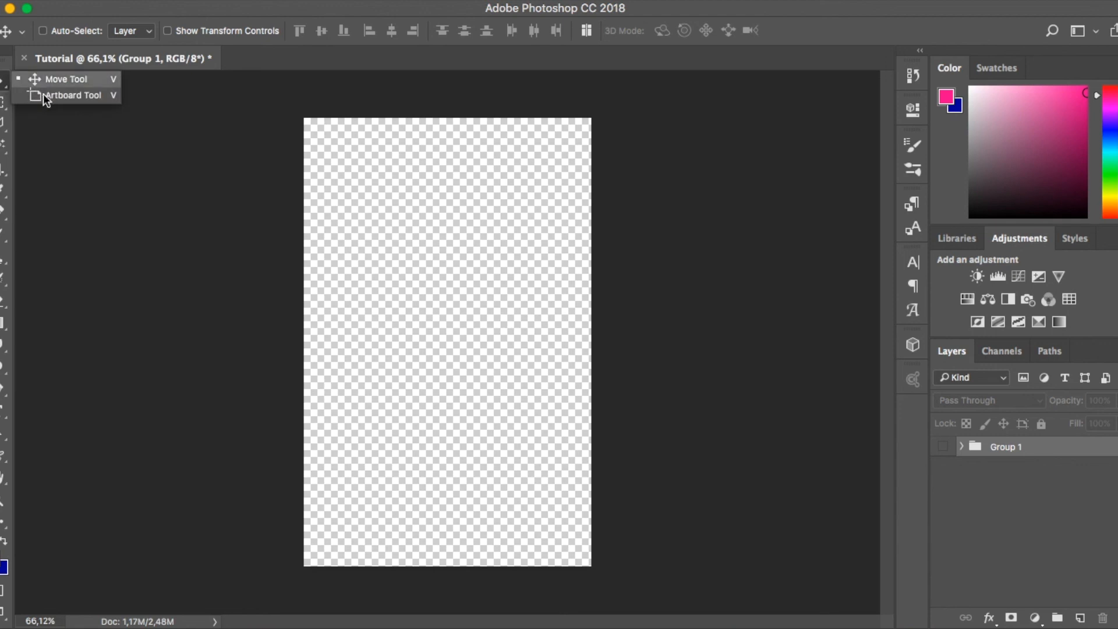
click(2, 102)
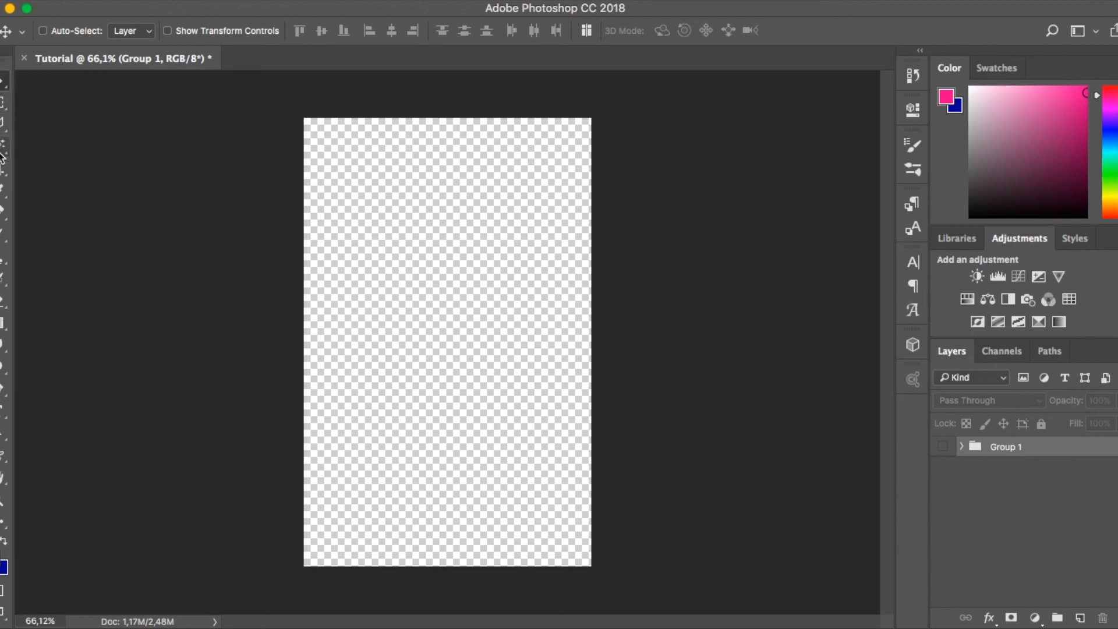
click(2, 211)
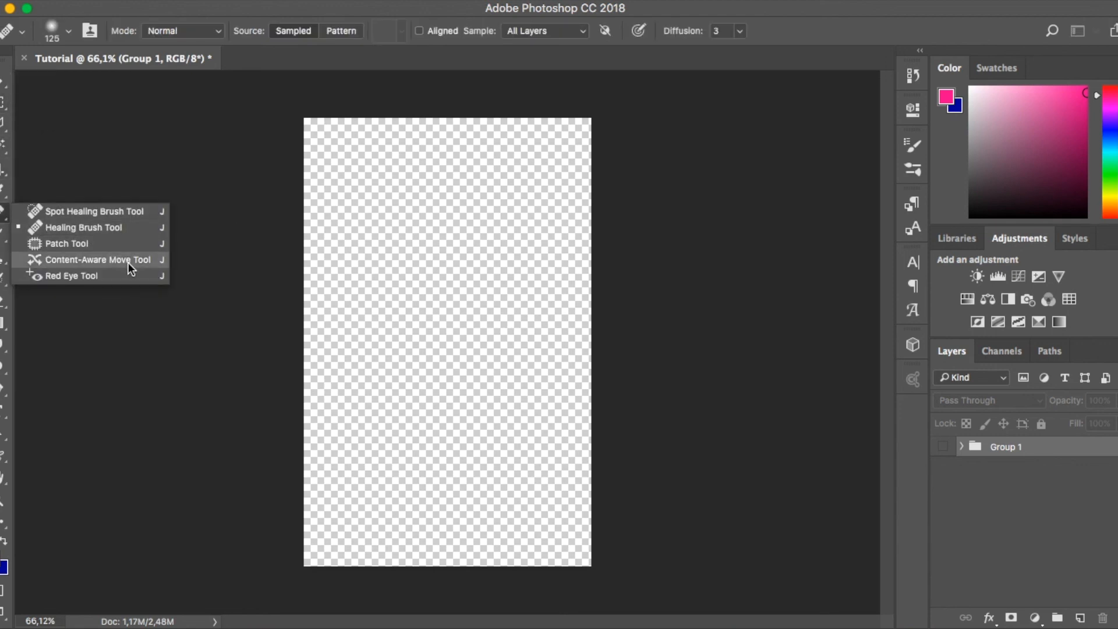
click(162, 371)
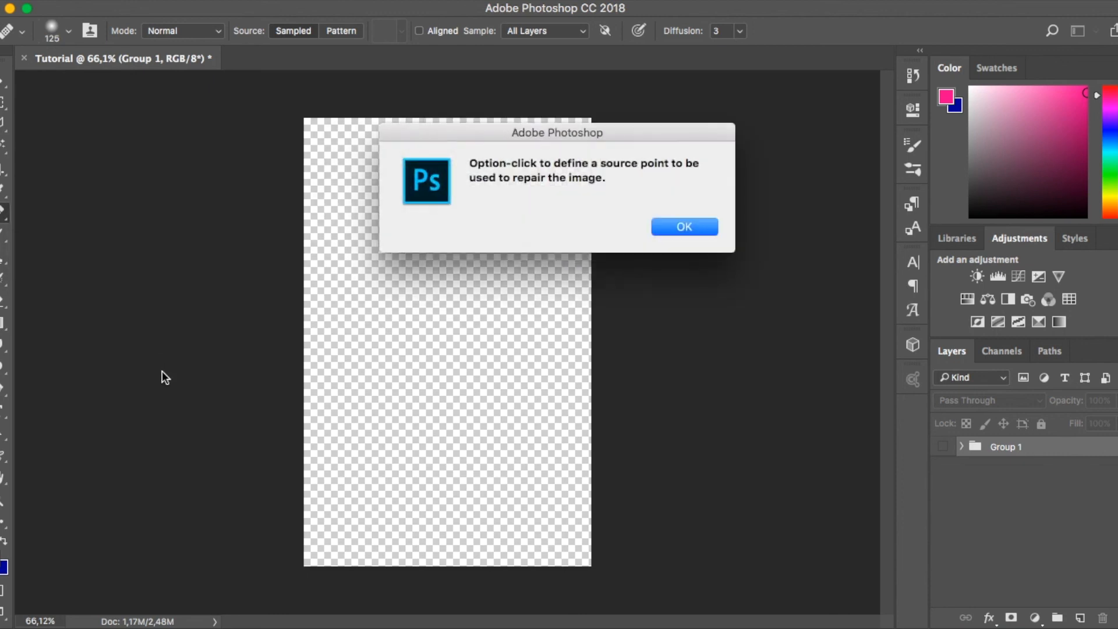
click(667, 228)
key(v)
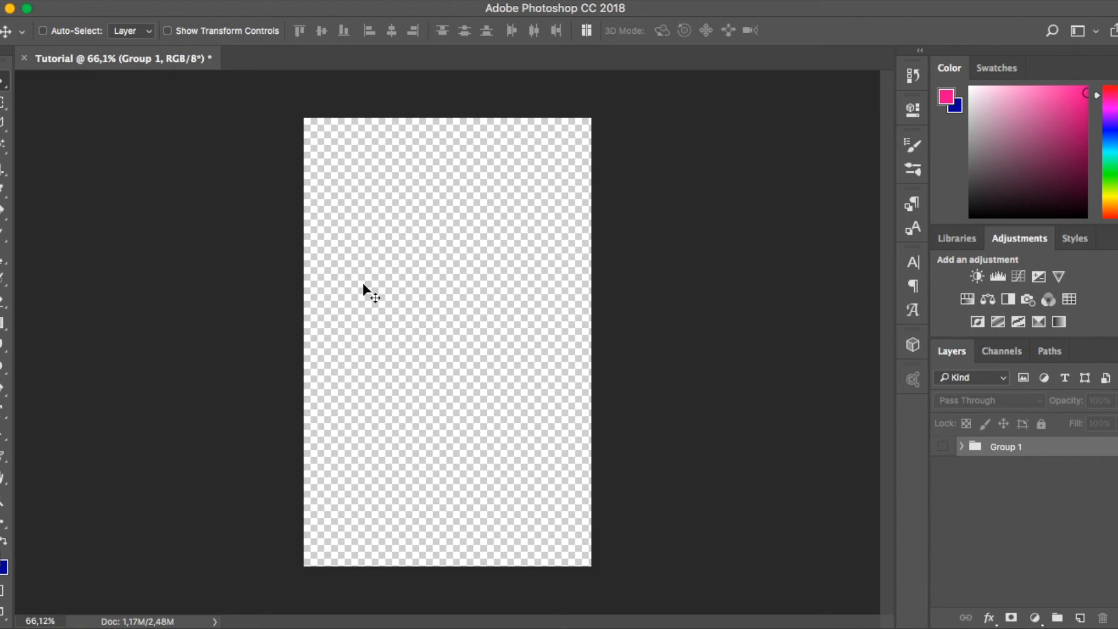
Add centred pink 72 pt text reading LO, RL and EO on three lines
key(t)
click(402, 275)
text(LO)
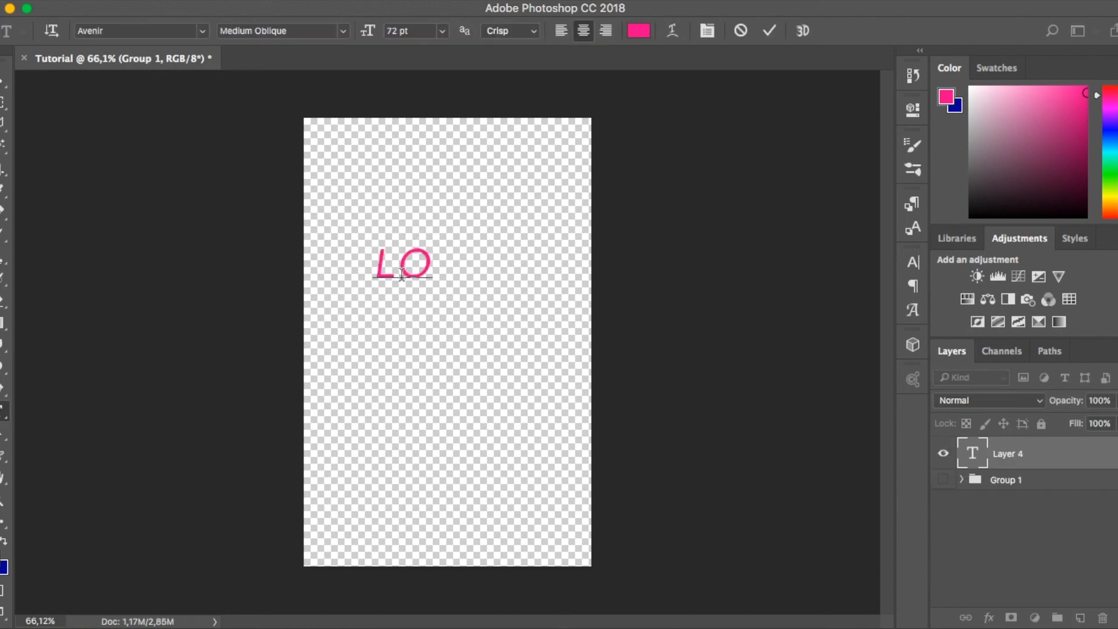
key(Return)
text(RL)
key(Return)
text(EO)
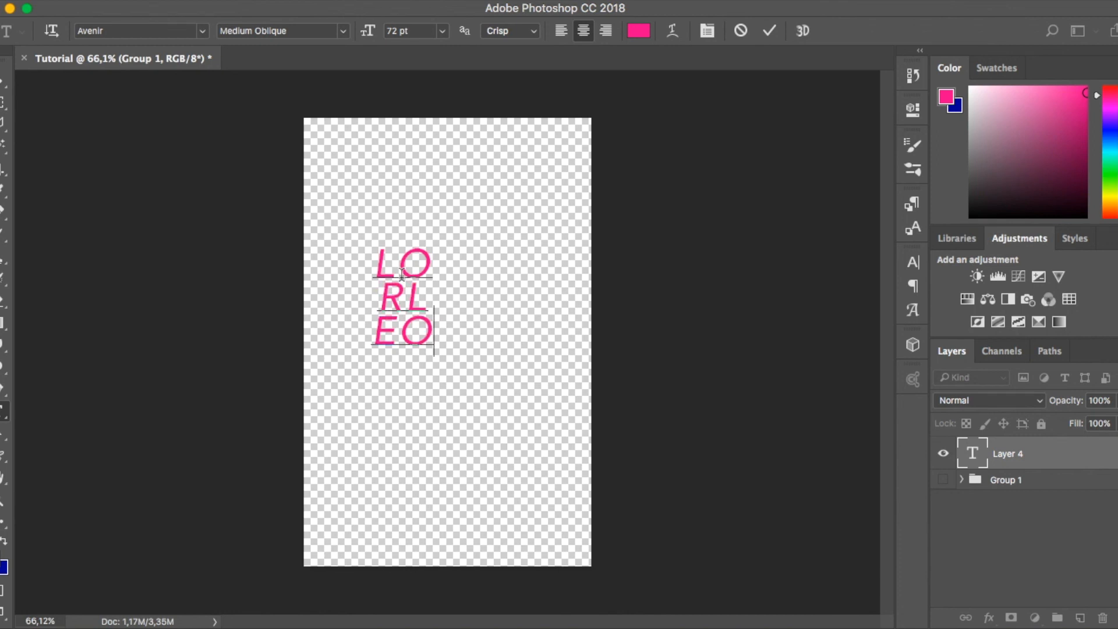
click(770, 30)
Scale the three-line text up proportionally to nearly double its size
key(super+t)
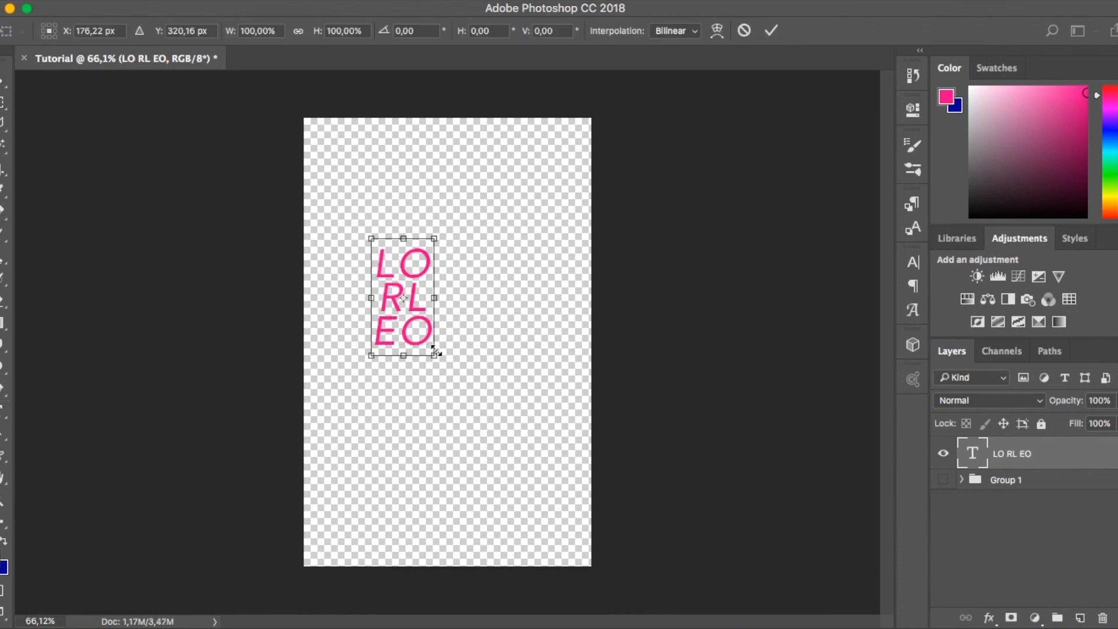
drag(434, 355, 458, 388)
key(Return)
Centre the text horizontally and vertically on the whole canvas and clear the selection
key(v)
key(super+a)
click(393, 32)
click(322, 32)
key(super+d)
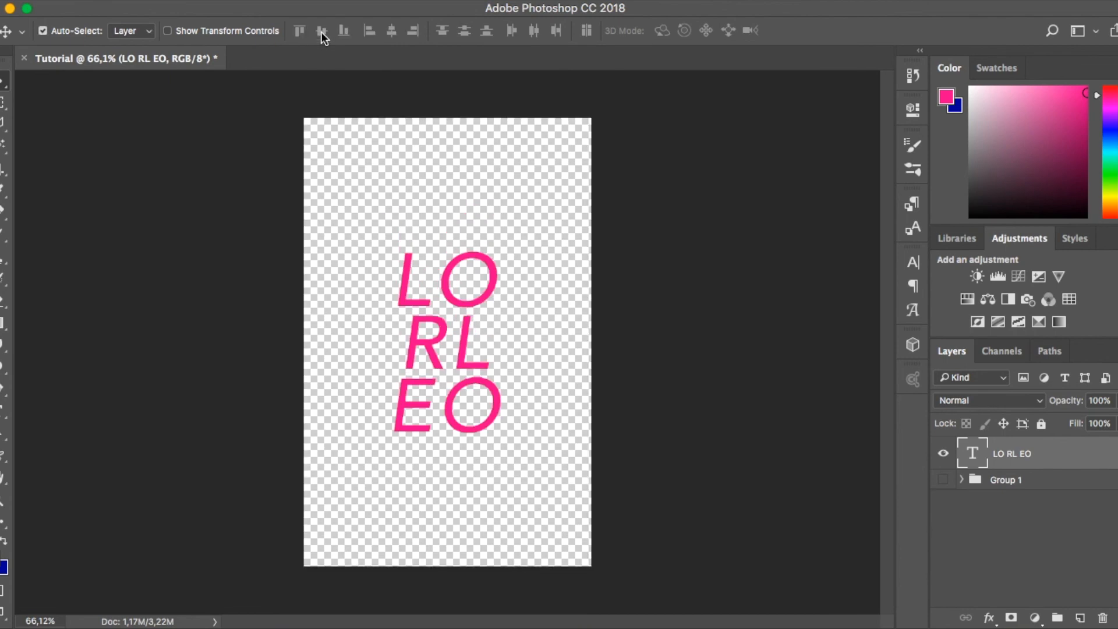
Create a new layer beneath the text and fill it with the blue background colour
key(super+shift+n)
key(Return)
key(super+bracketleft)
key(super+BackSpace)
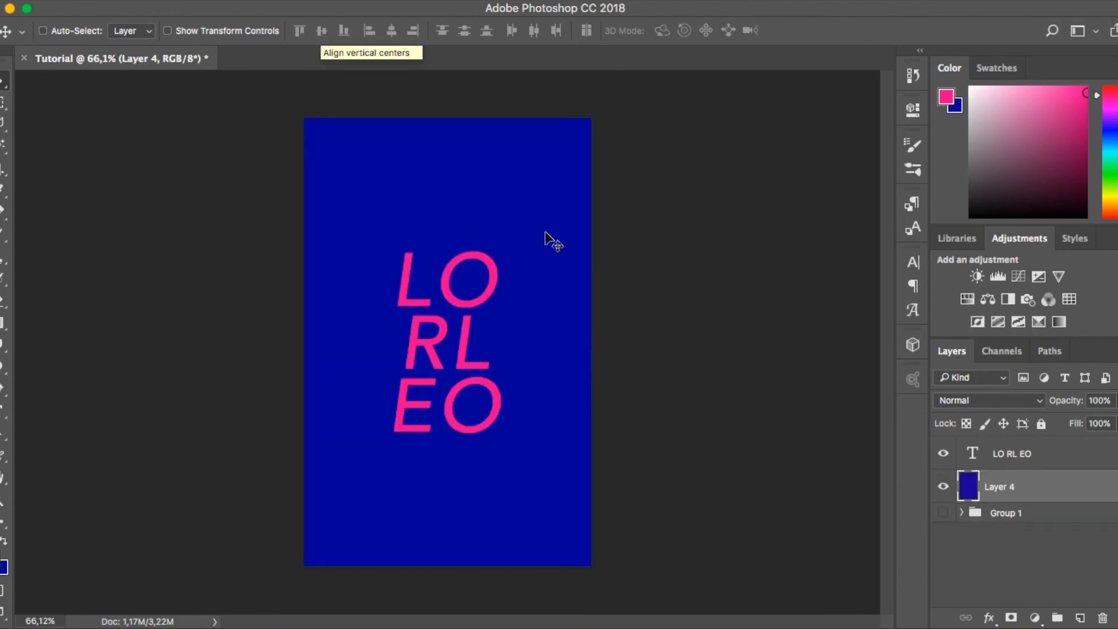
Stamp pink splashes over the top and bottom of the blue layer with the 2400 px splatter brush, undoing a first trial stamp
key(b)
click(524, 372)
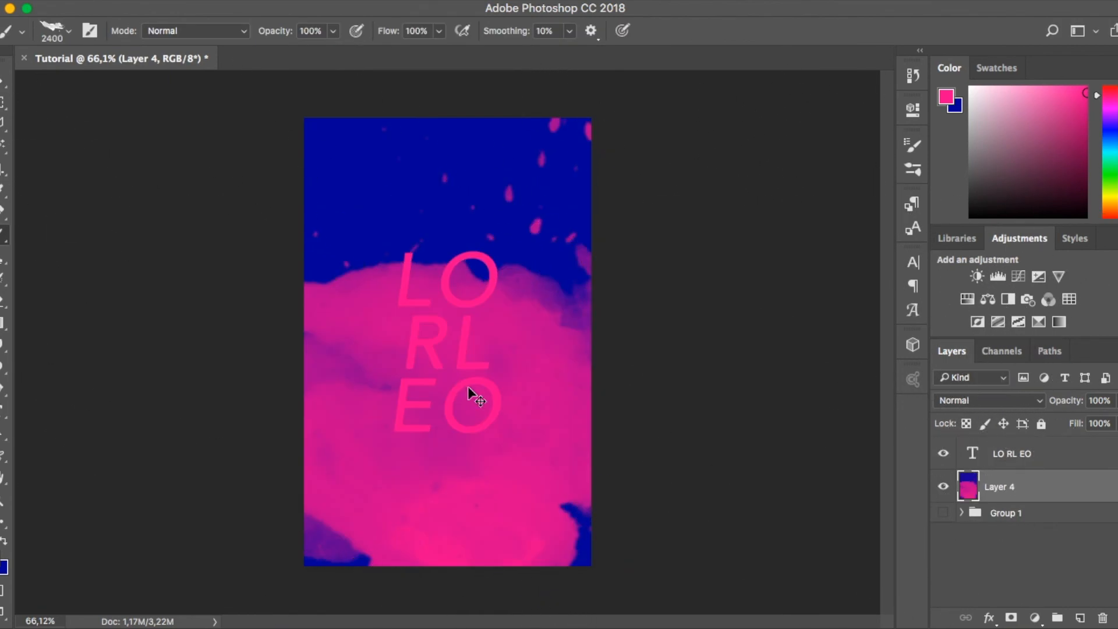
key(super+z)
key(super+minus)
key(super+minus)
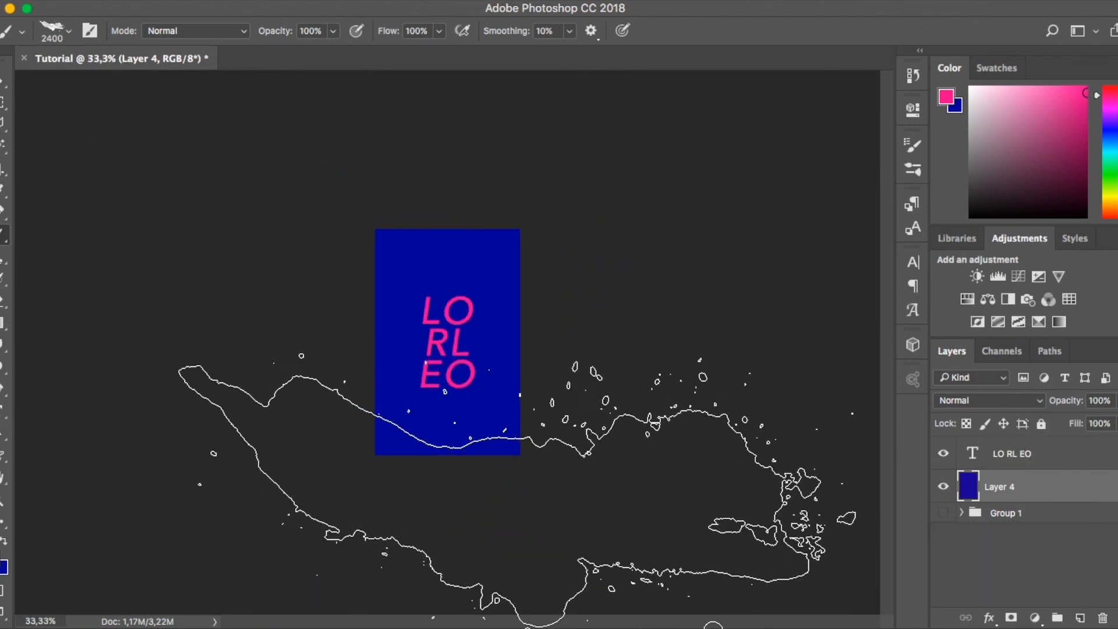
click(337, 177)
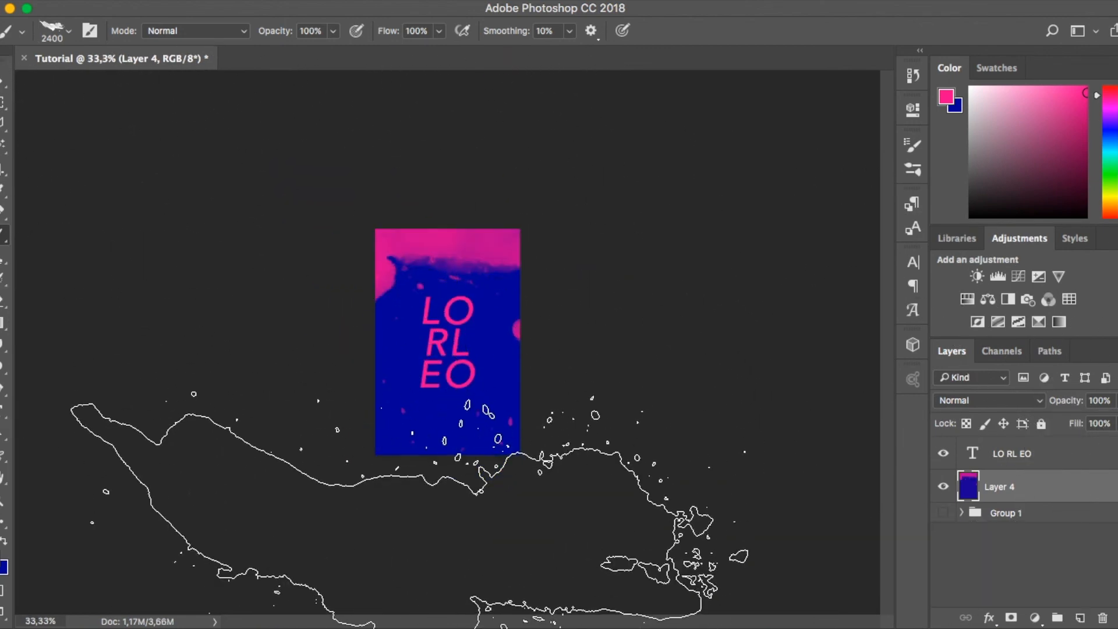
click(563, 469)
key(v)
Invert the colours of the pink and blue background layer and invert them back
key(super+0)
key(super+i)
key(super+i)
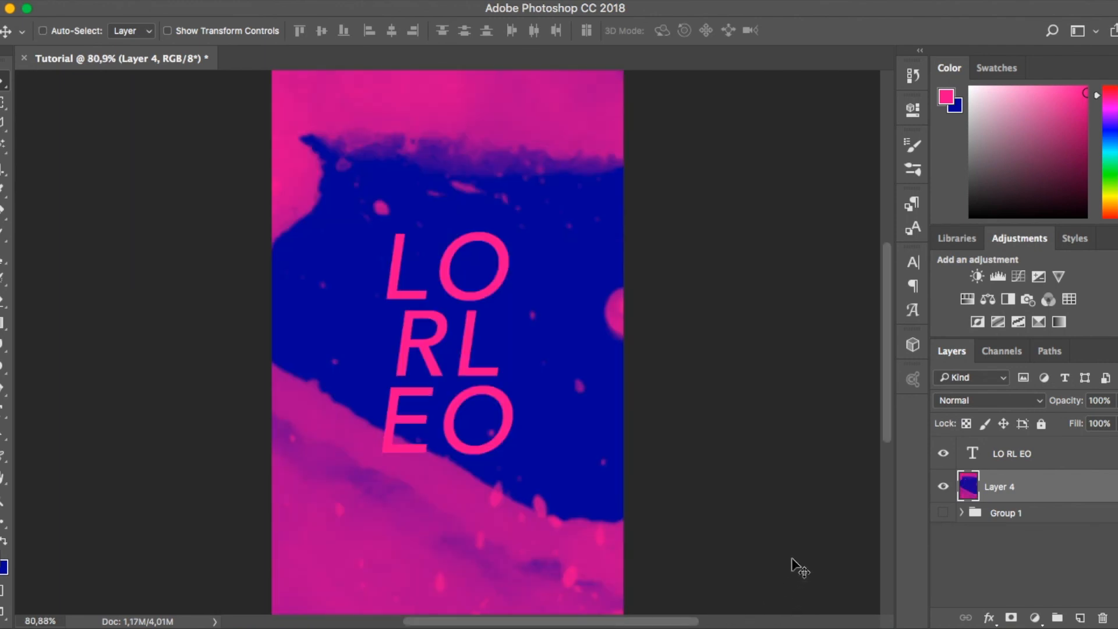
Try the Difference blend mode on the LO RL EO text layer, and set it to Exclusion
click(997, 456)
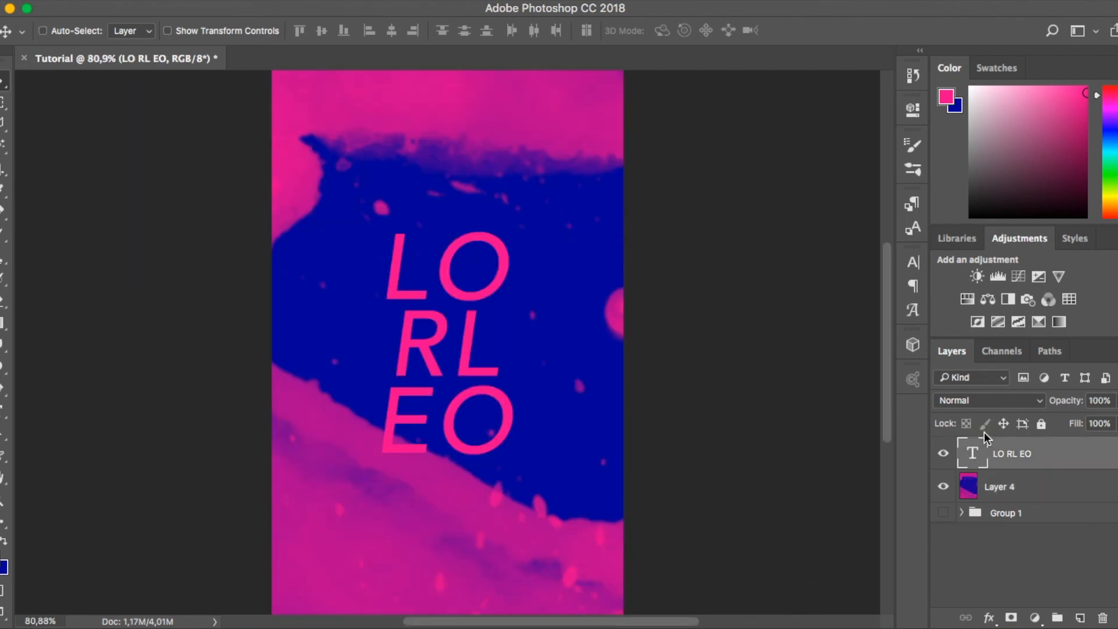
click(970, 404)
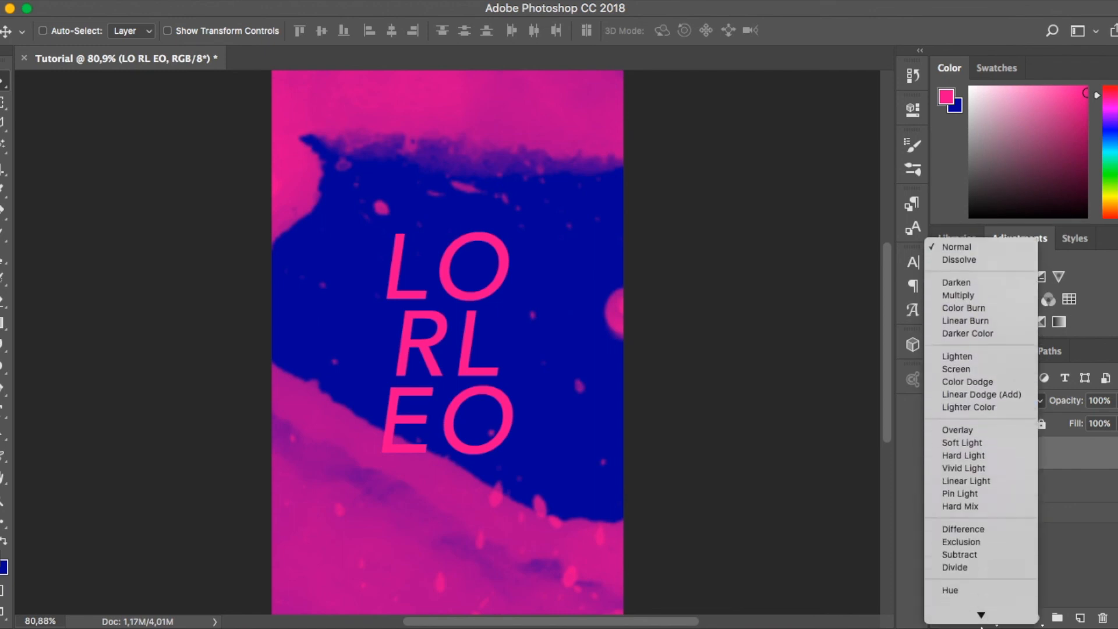
click(970, 508)
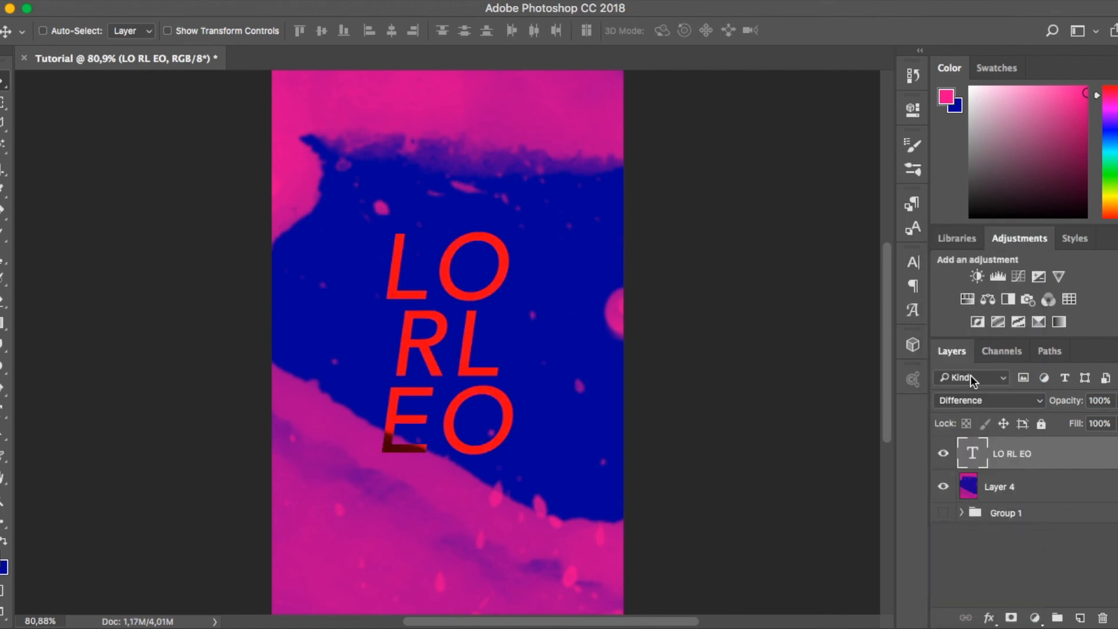
click(983, 403)
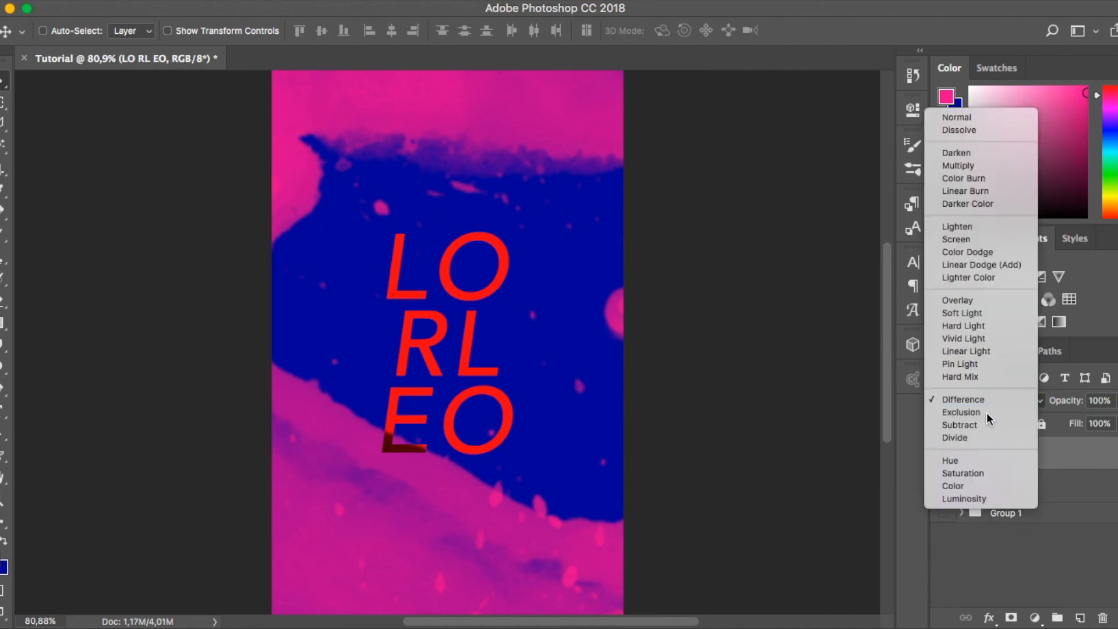
click(987, 412)
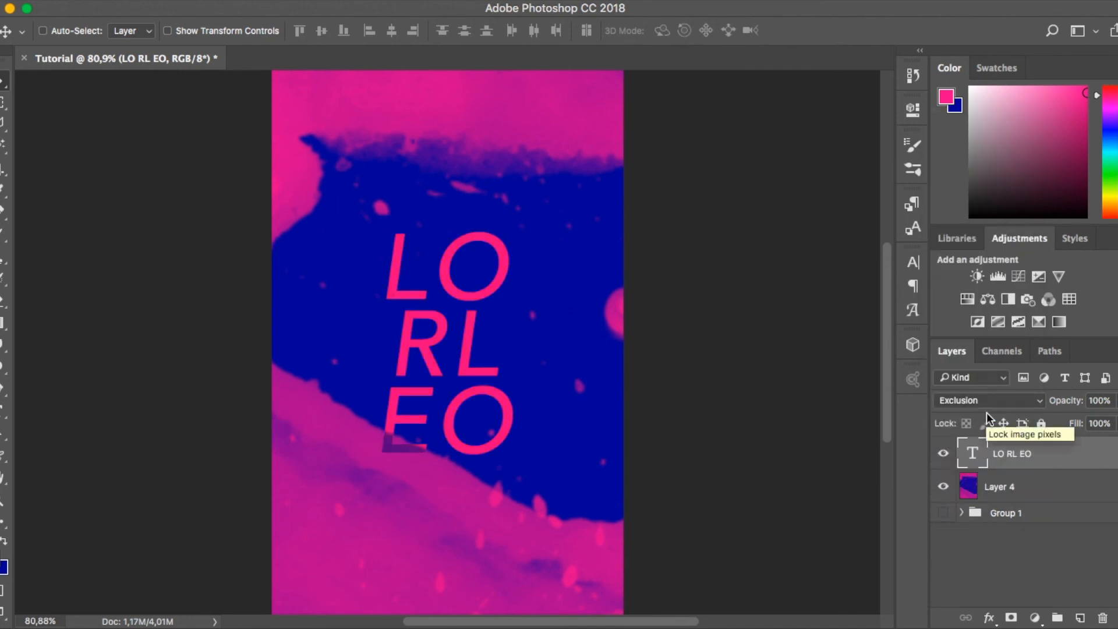